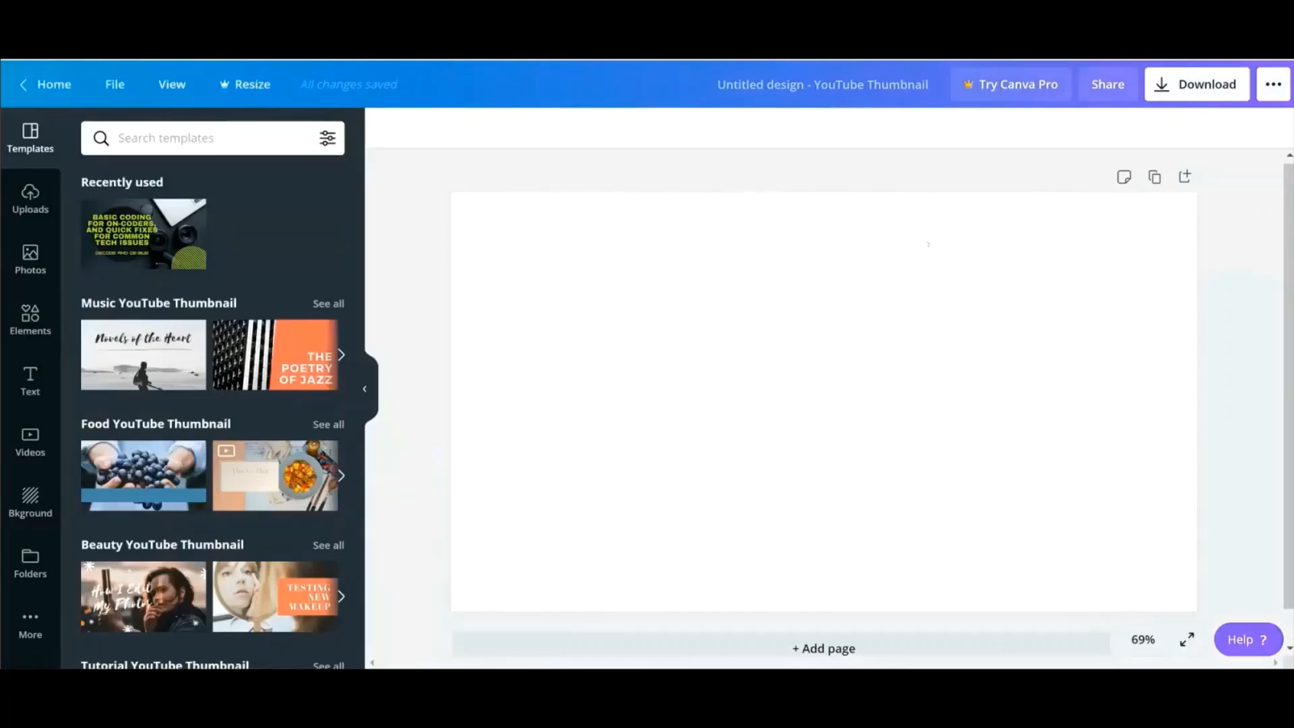
Search the templates for "stickers welcome".
click(143, 123)
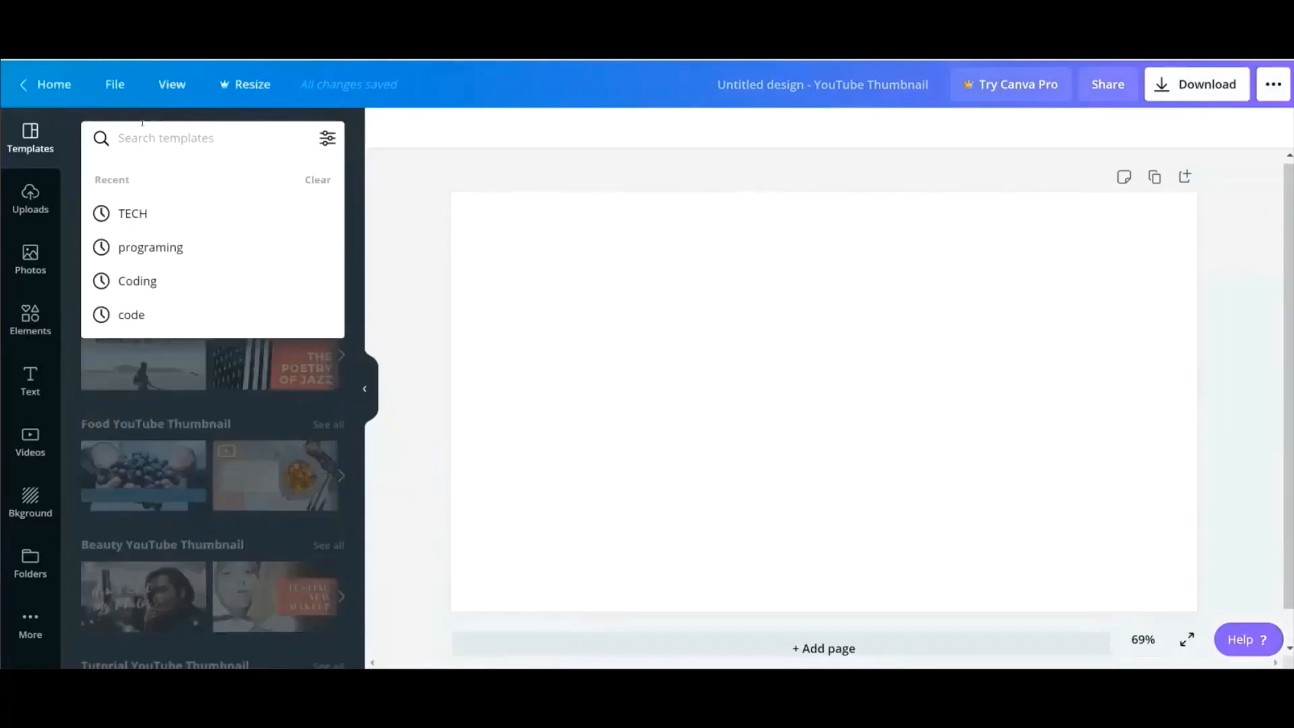
text(stic)
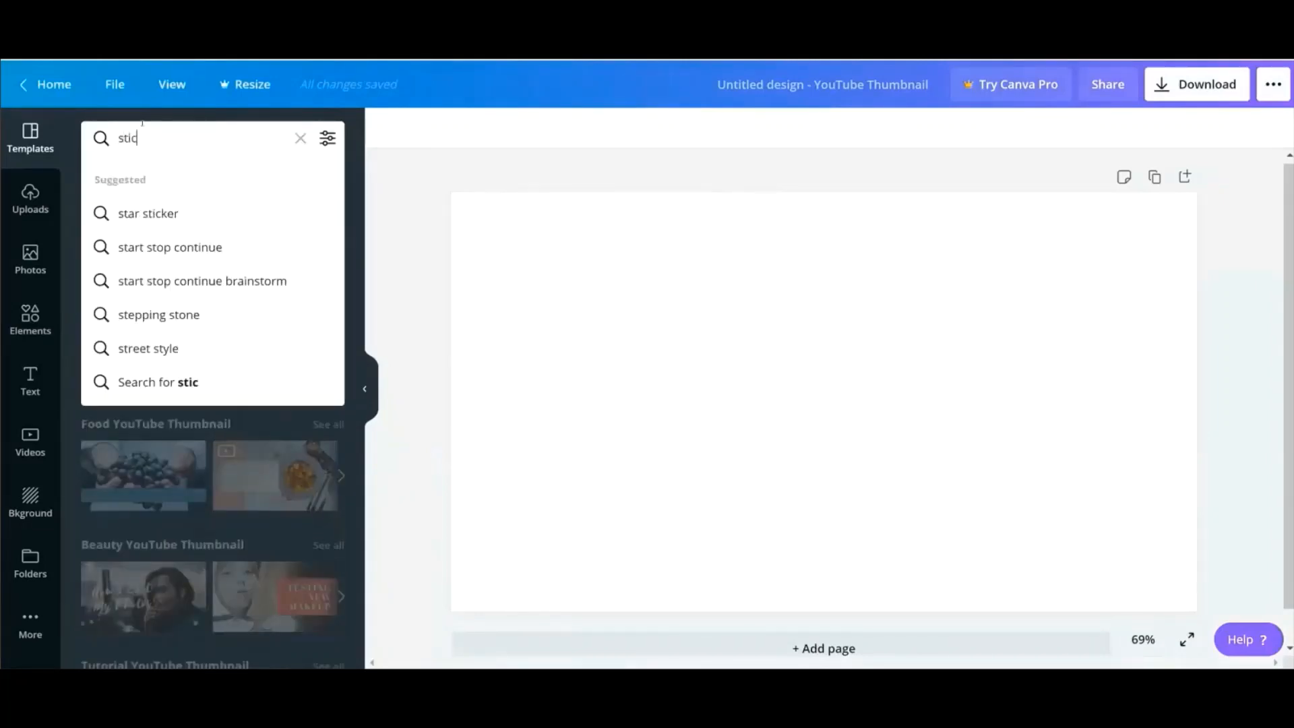
text(kers)
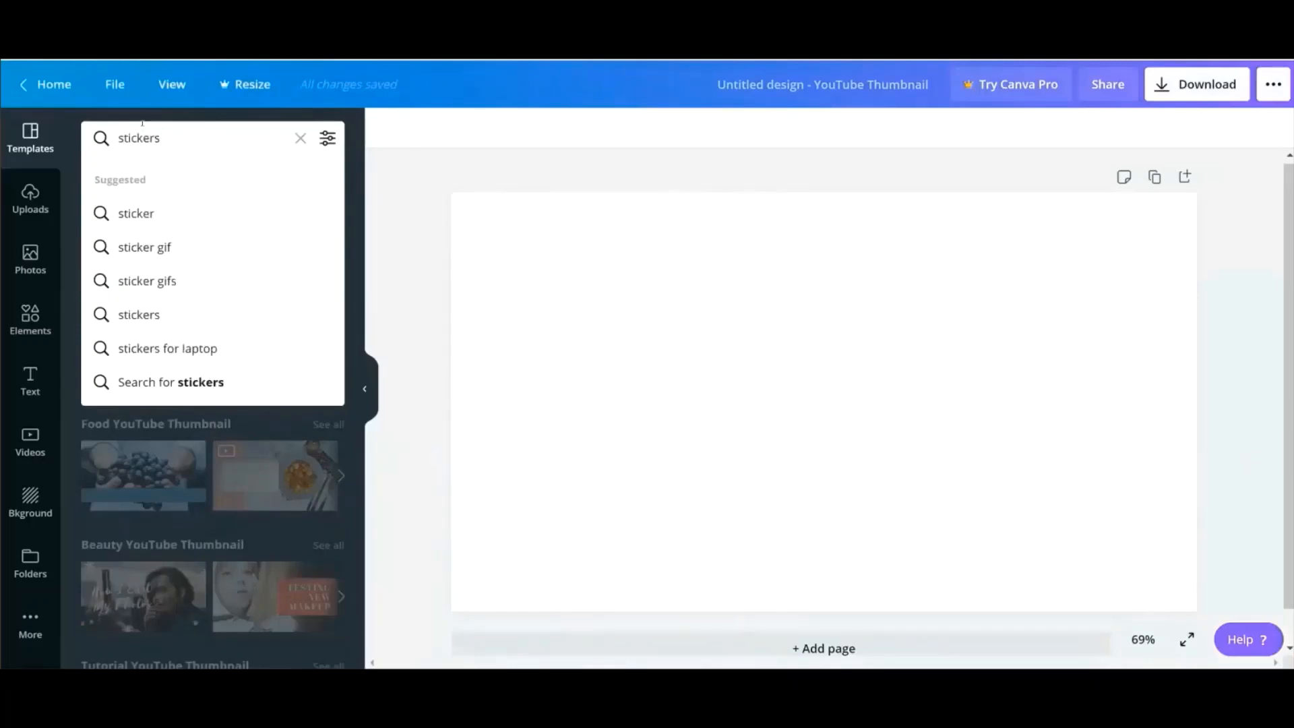
text( welc)
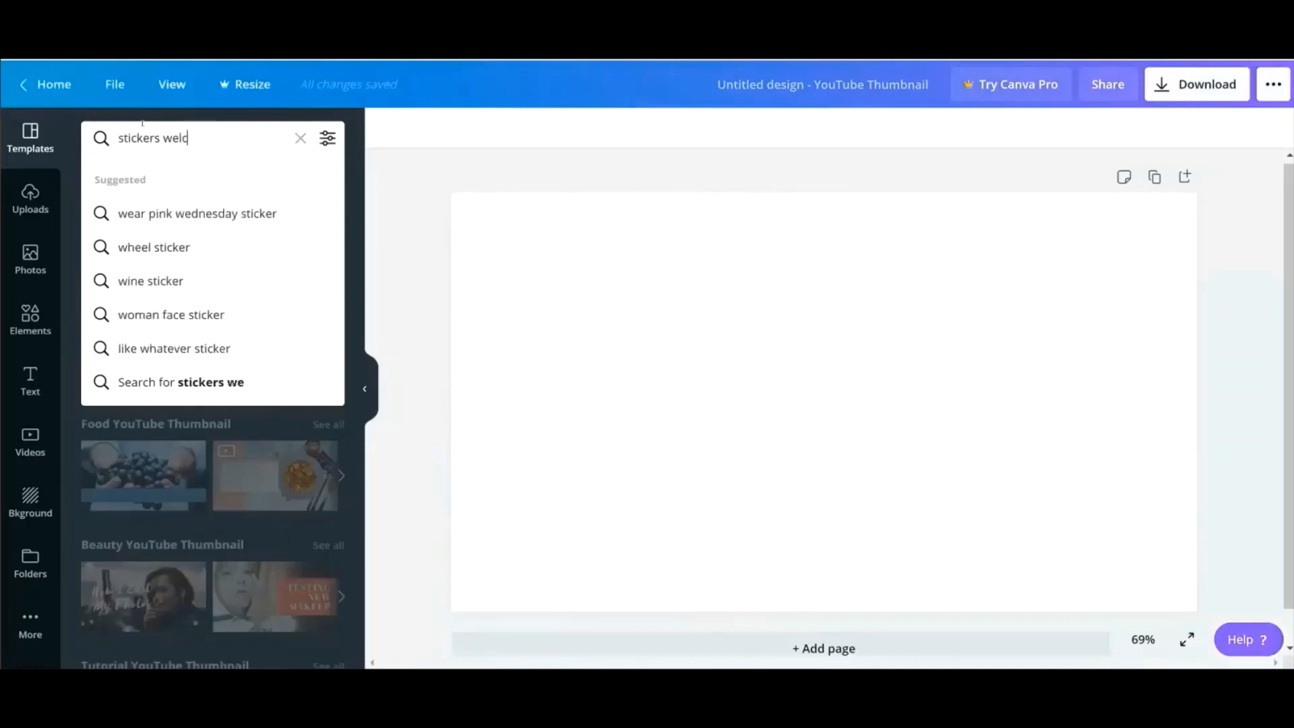
text(ome)
key(Return)
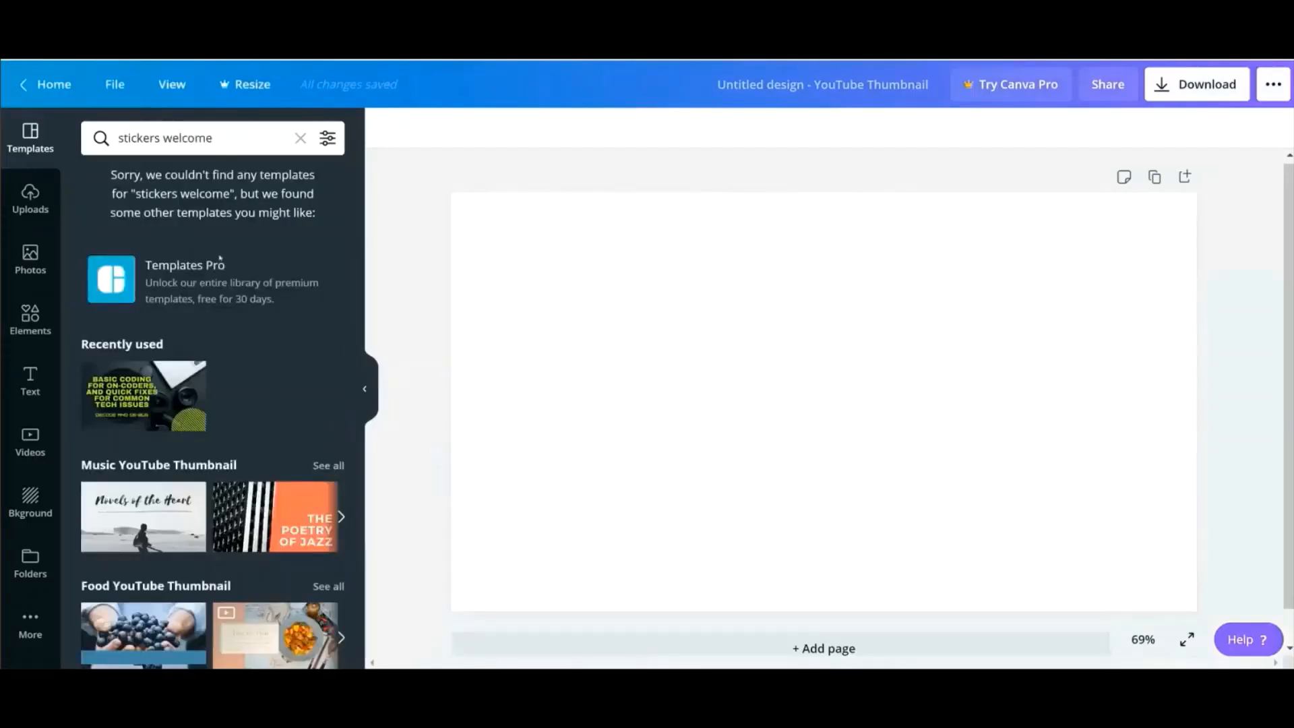
Search the elements library for "stickers welcome".
click(30, 320)
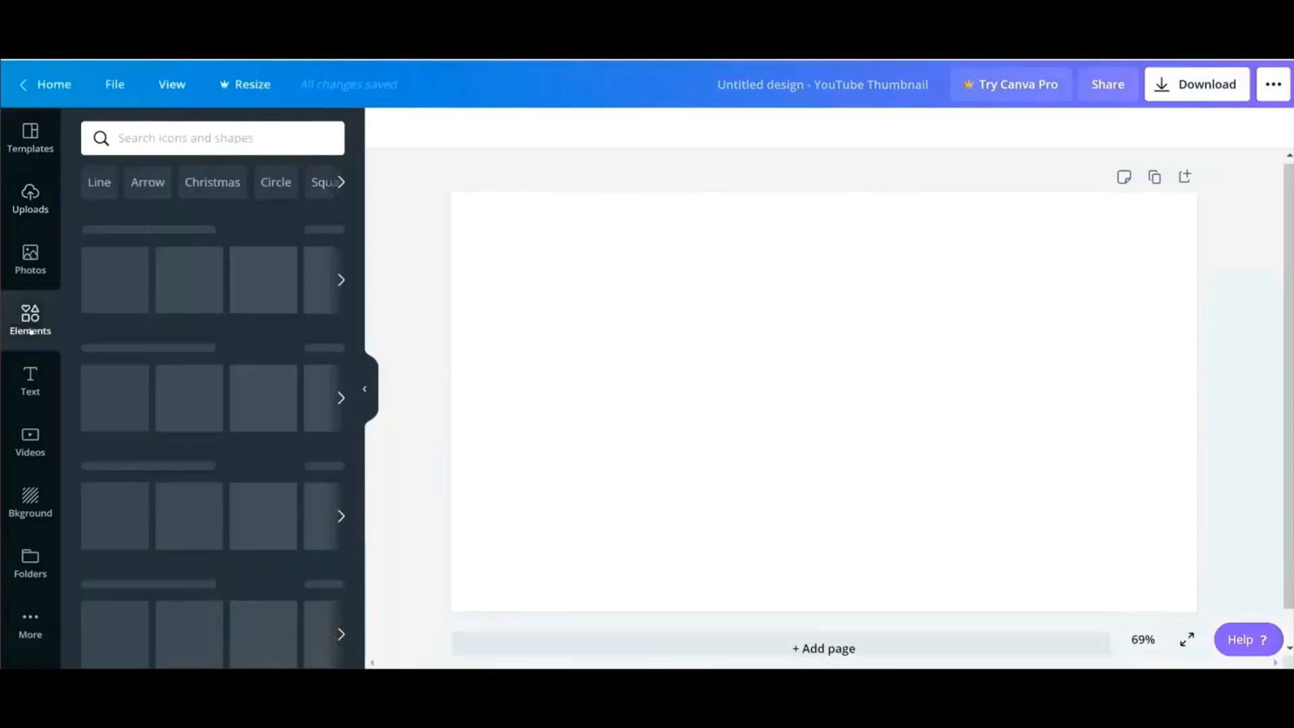
click(154, 150)
text(s)
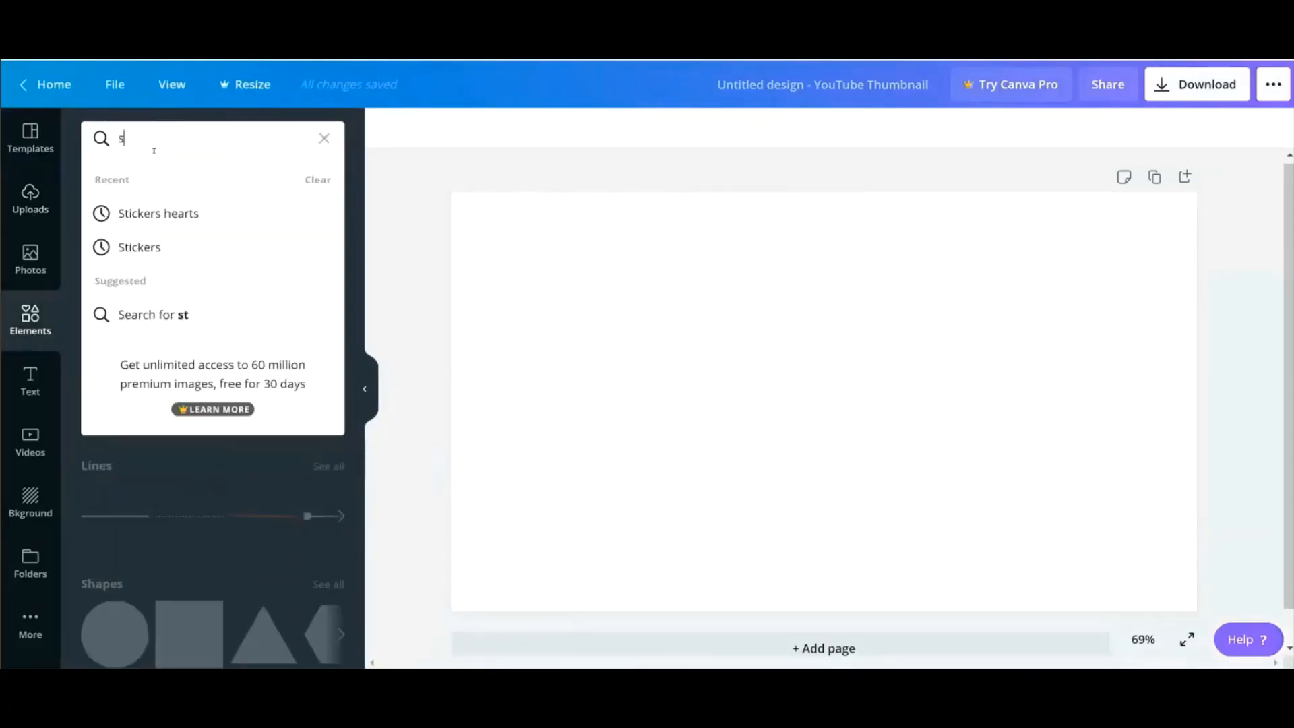
text(tickers weld)
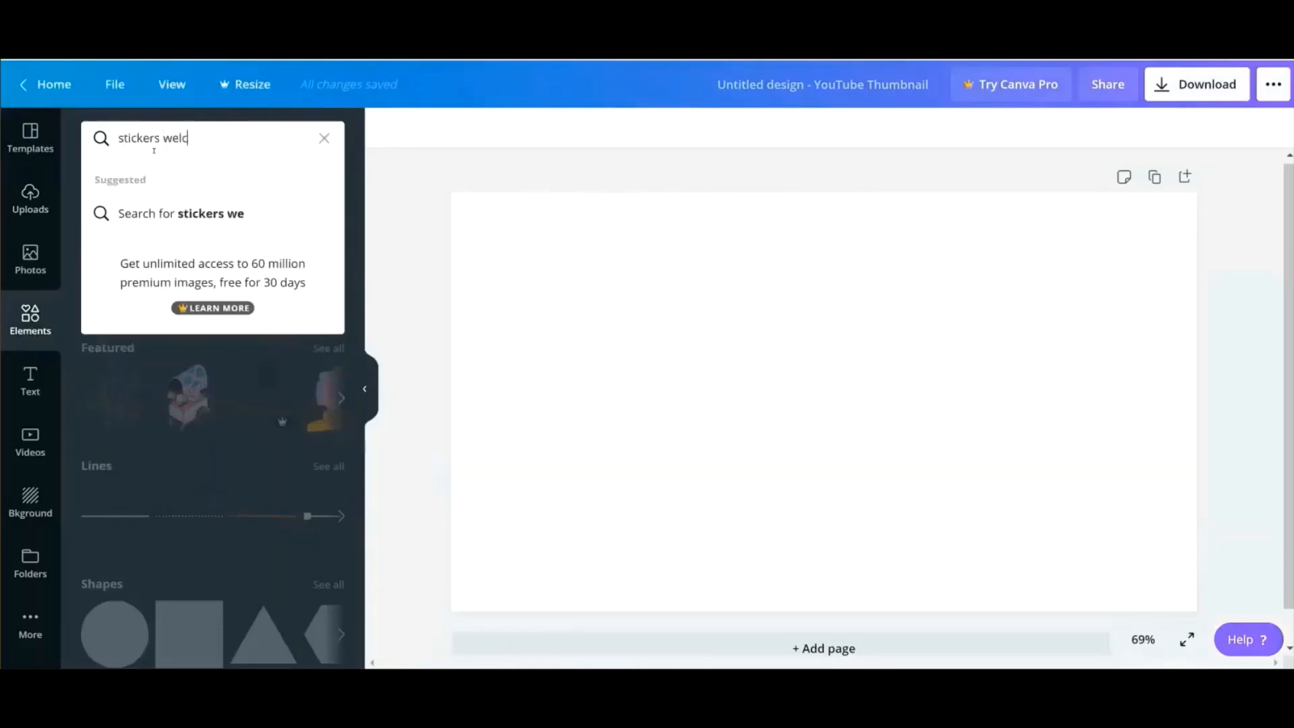
text(ome)
key(Return)
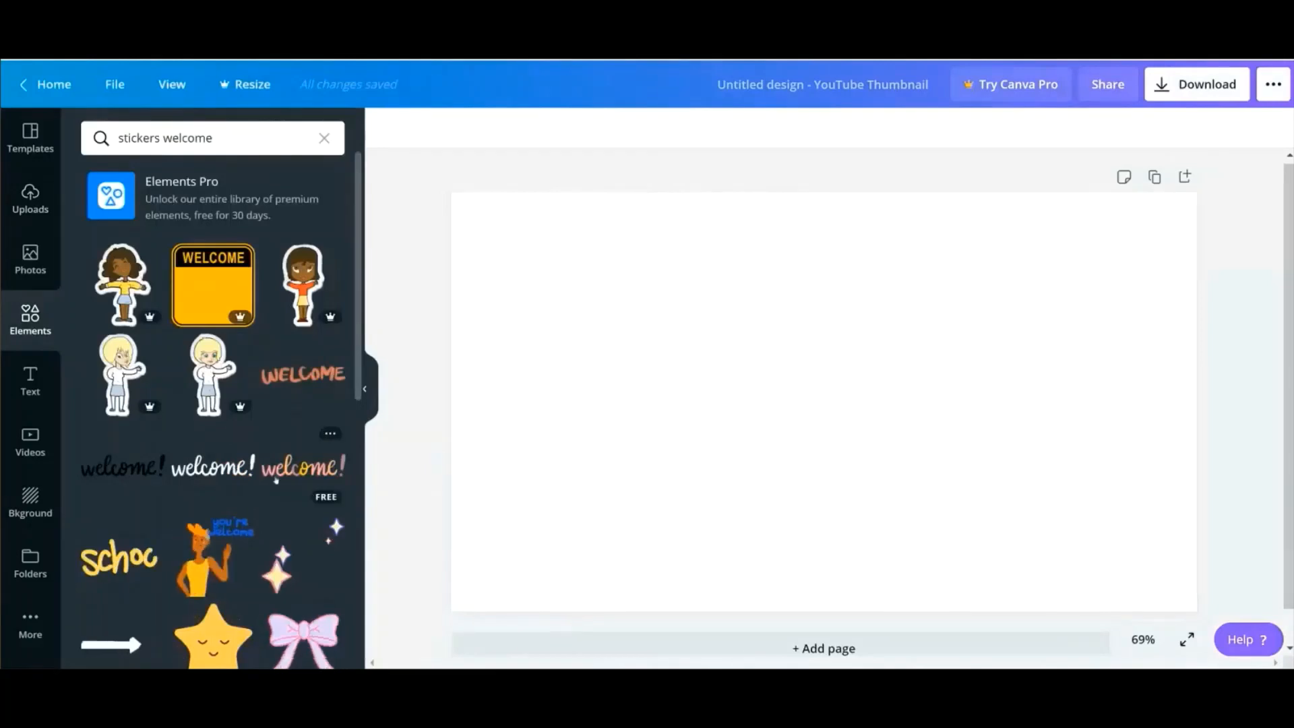
Add the multicoloured "welcome!" sticker to the blank page and shrink it to about half its size.
click(276, 480)
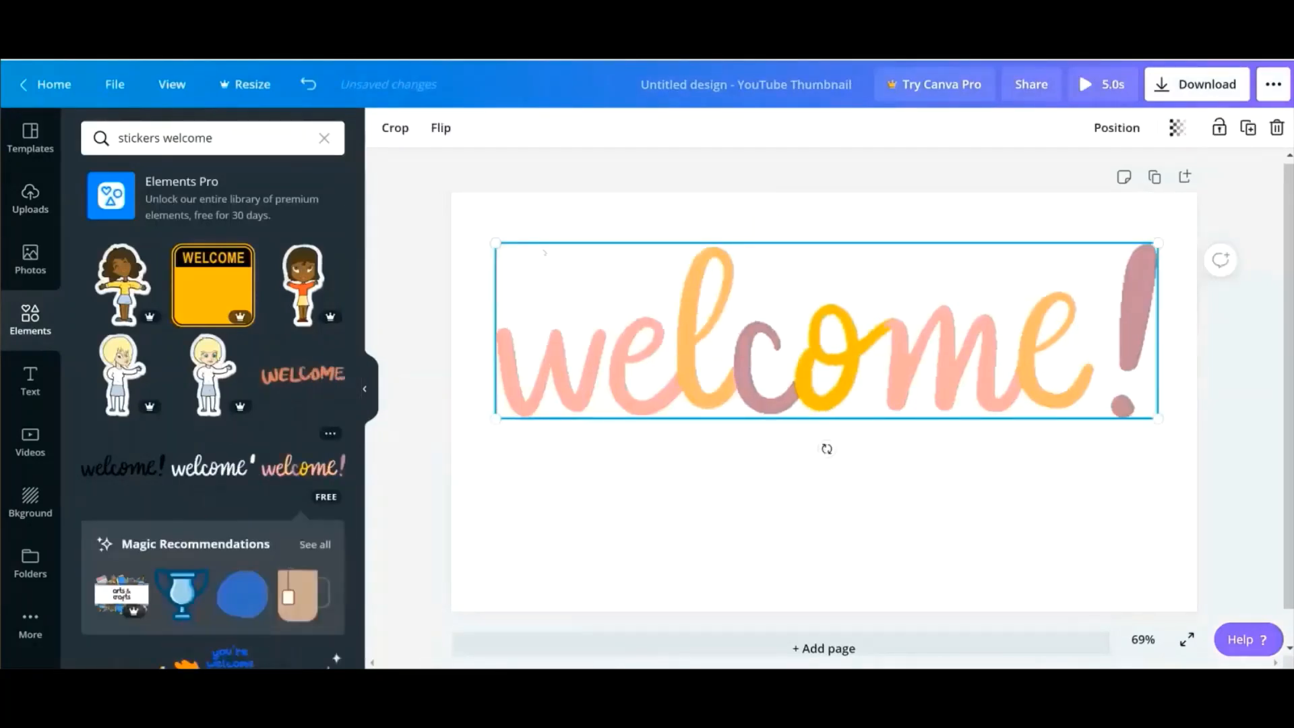
drag(515, 242, 817, 328)
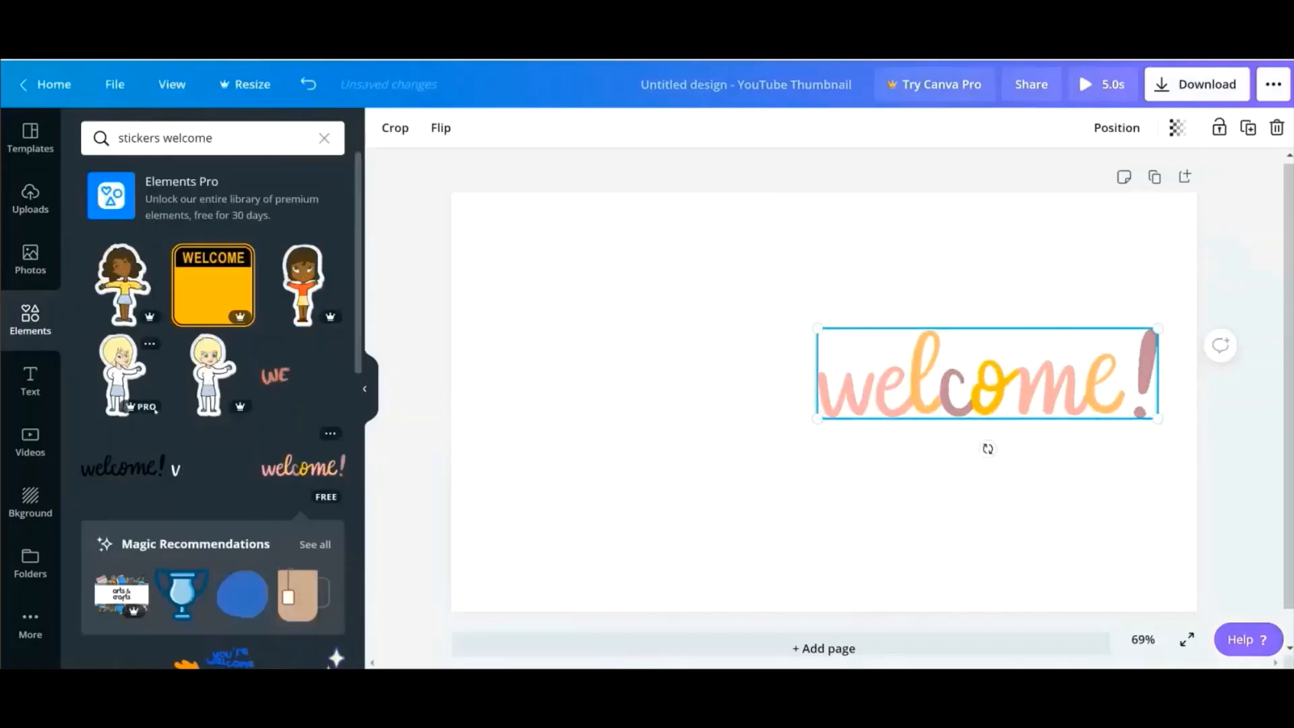
Browse through the sticker results for "stickers welcome" and return to the start of the list.
scroll(156, 411, down, 3)
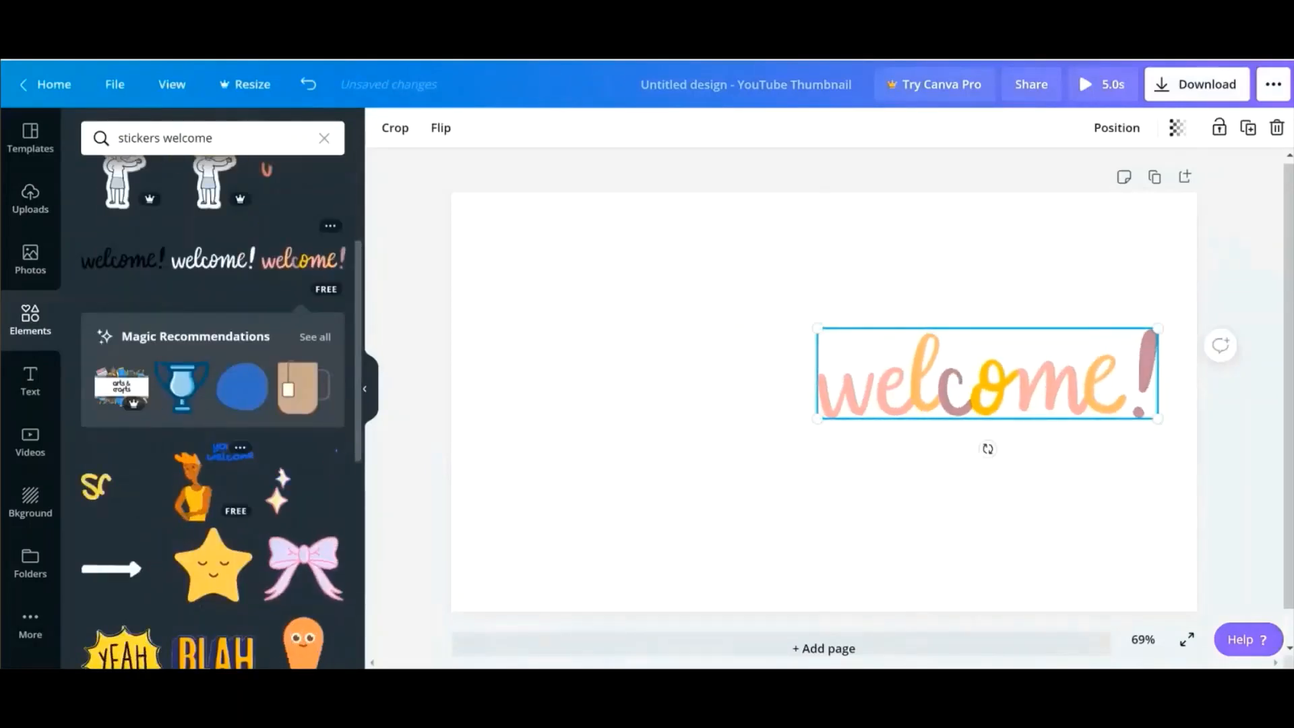
scroll(287, 471, down, 3)
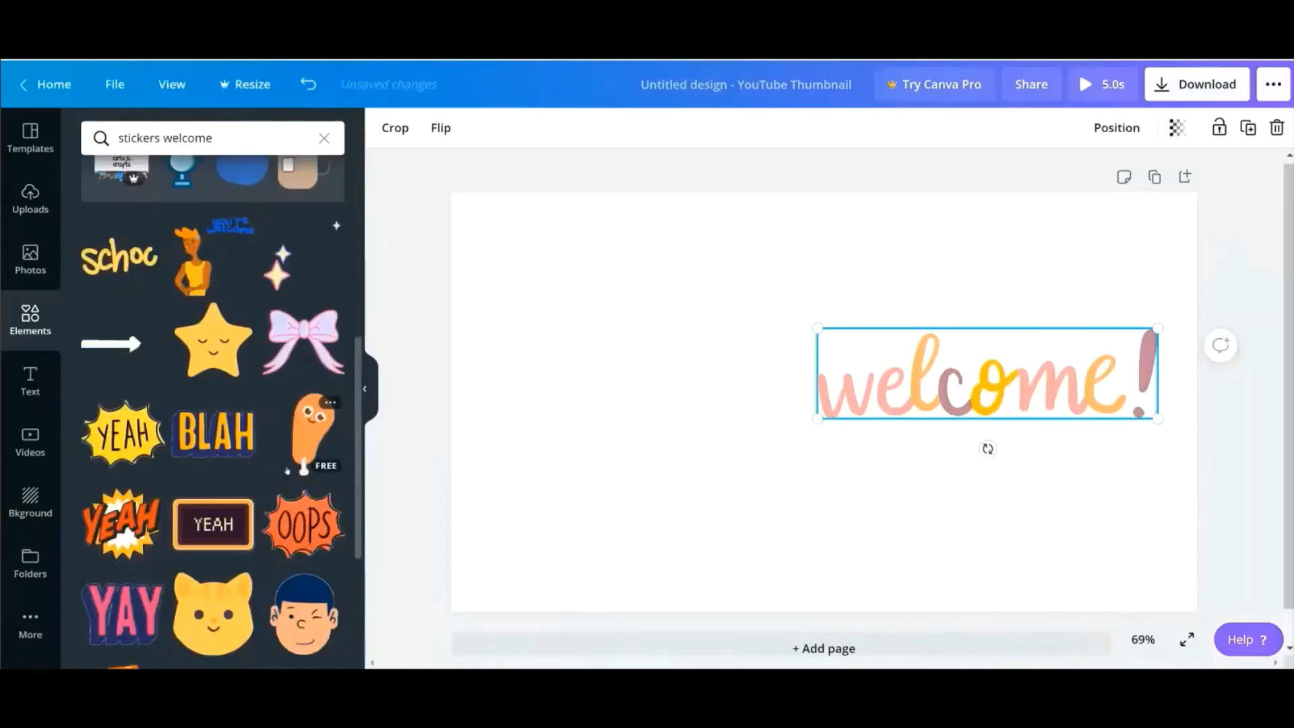
scroll(288, 471, down, 2)
scroll(173, 584, down, 3)
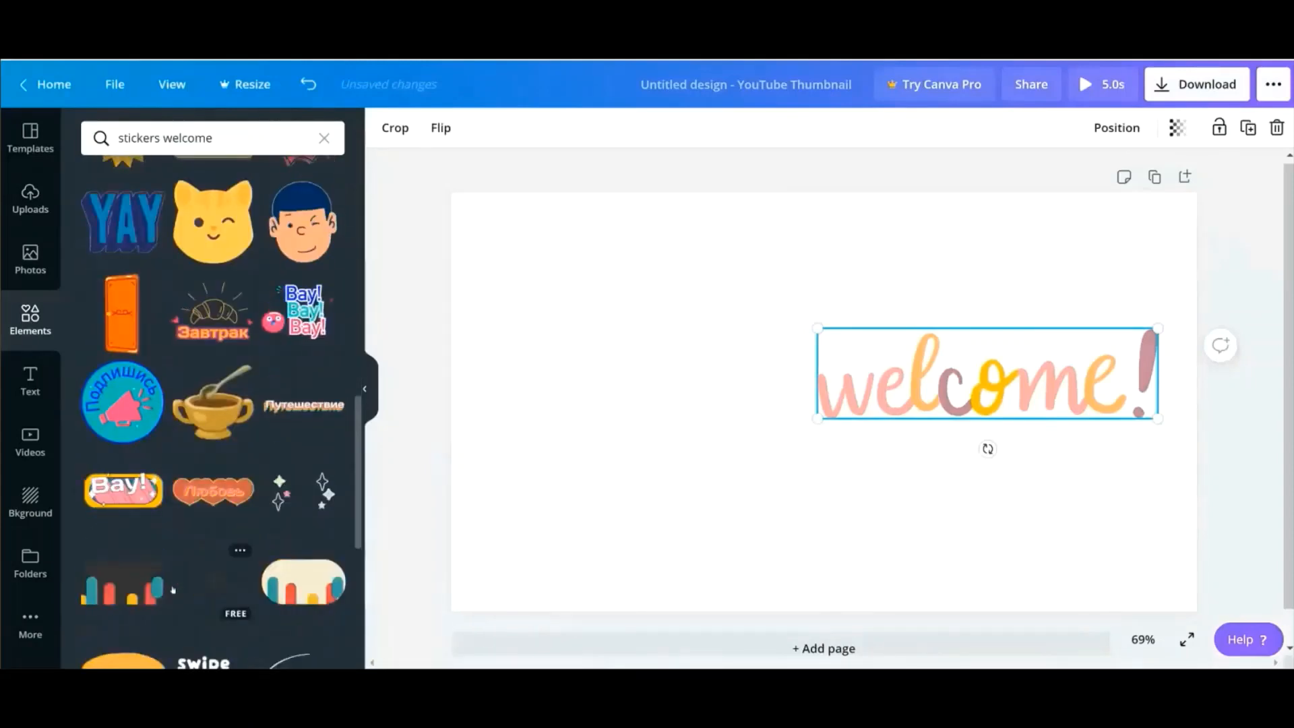
scroll(173, 591, down, 1)
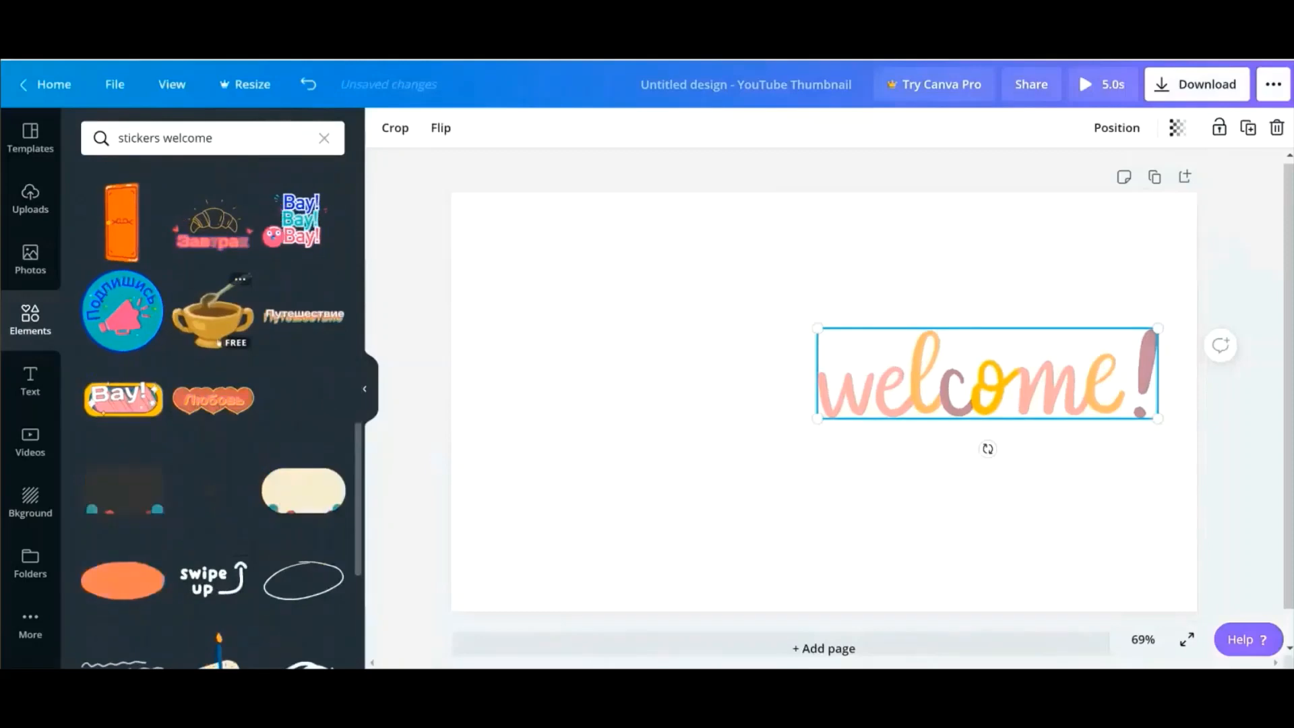
scroll(221, 342, up, 3)
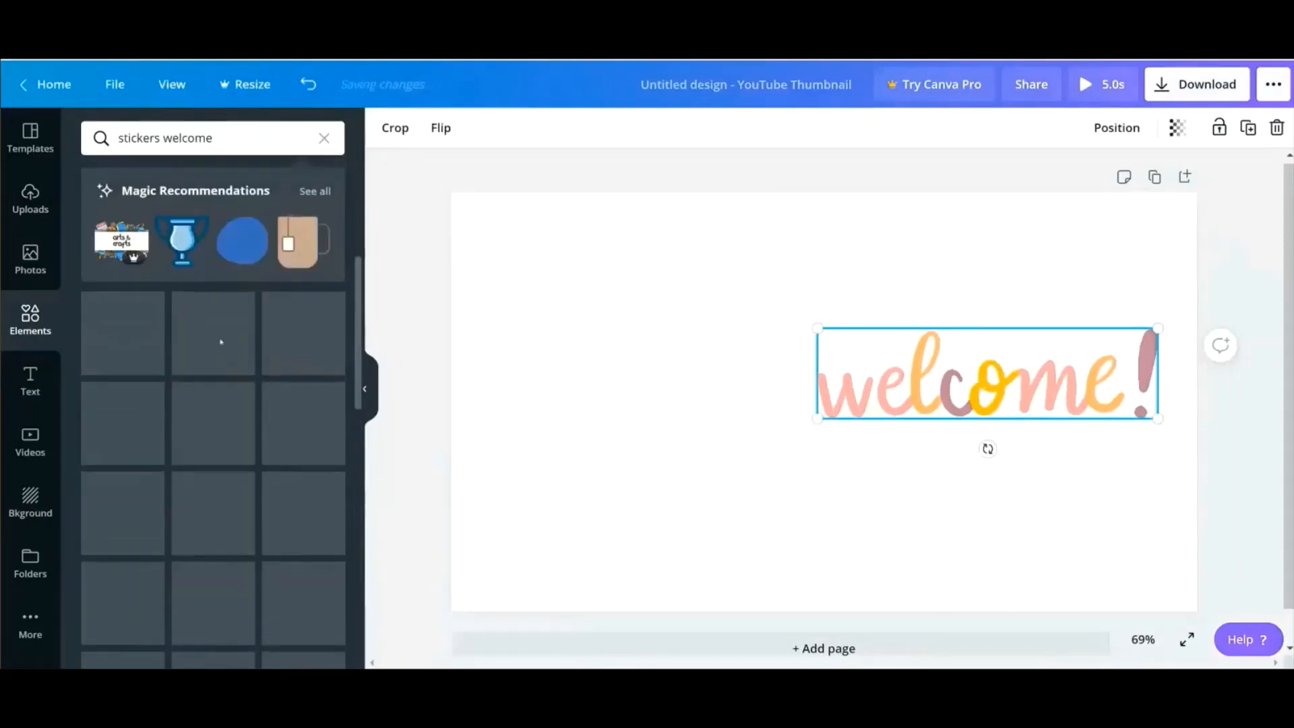
scroll(220, 343, up, 2)
scroll(219, 342, up, 2)
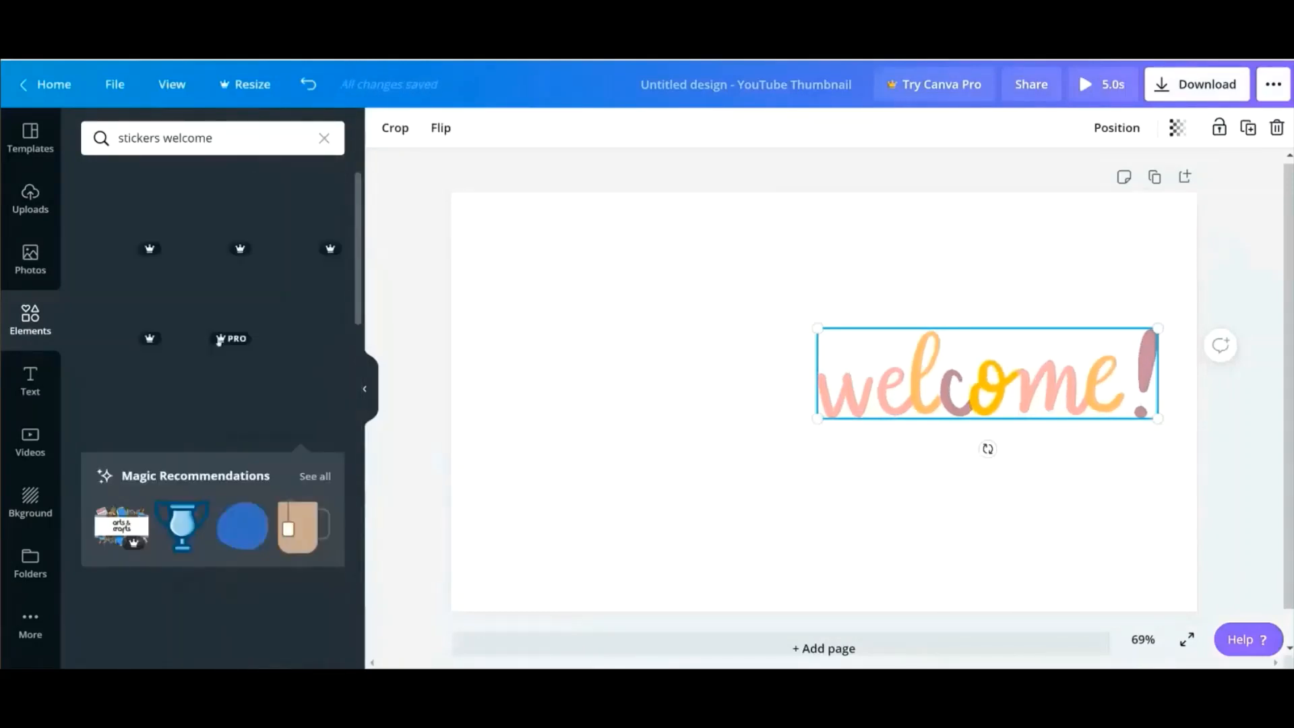
scroll(219, 342, up, 1)
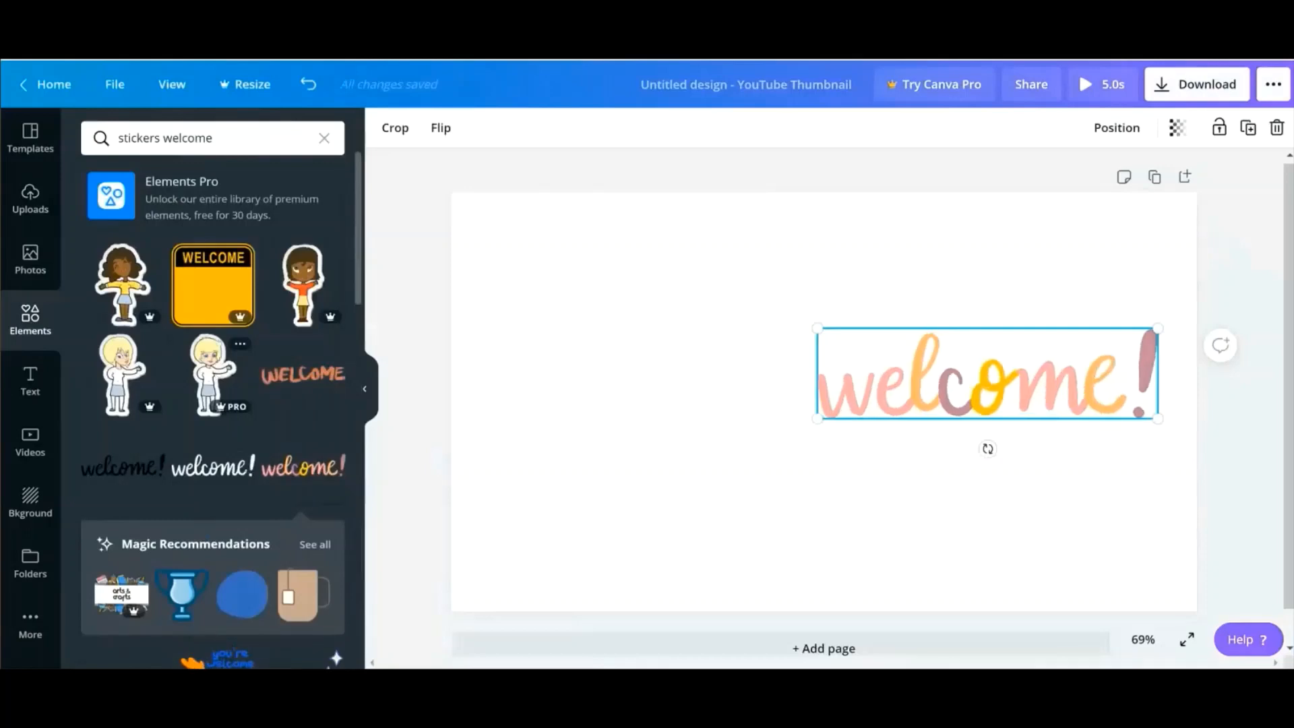
Shrink the "welcome!" sticker further, try it near the page's upper-left corner, and delete it.
drag(817, 329, 937, 361)
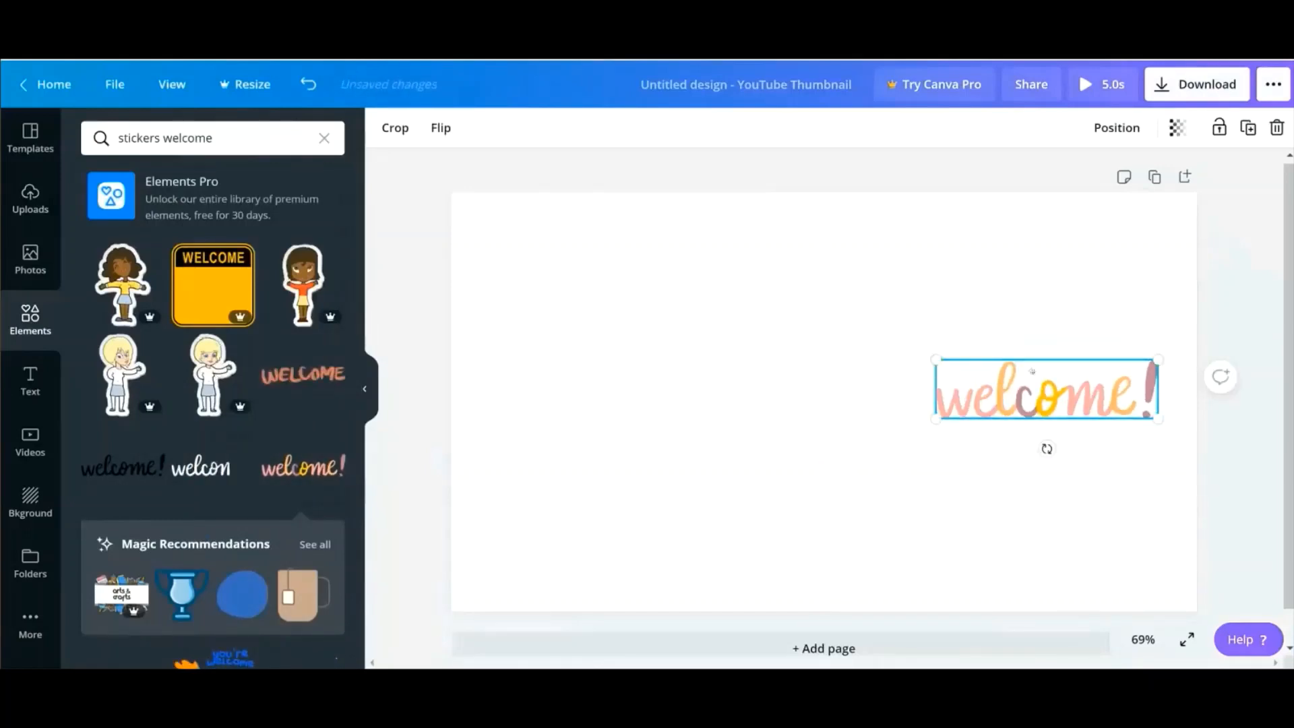
drag(1032, 371, 460, 199)
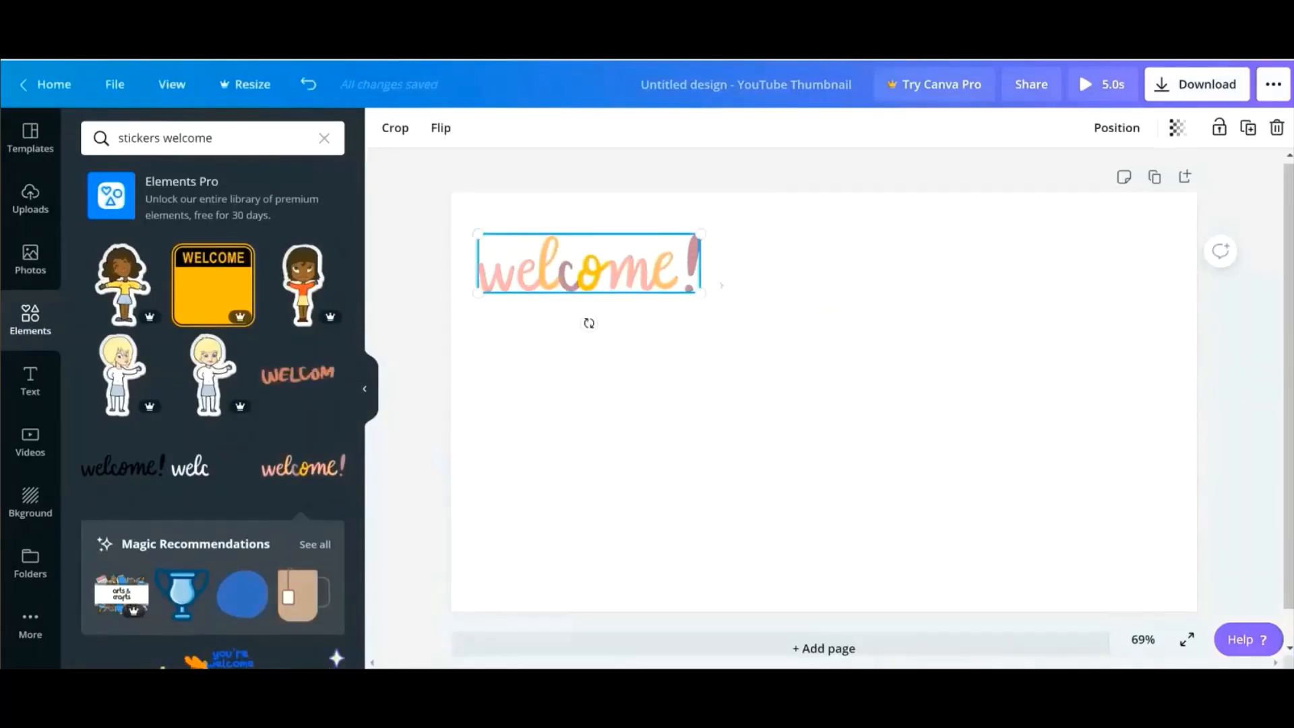
key(Delete)
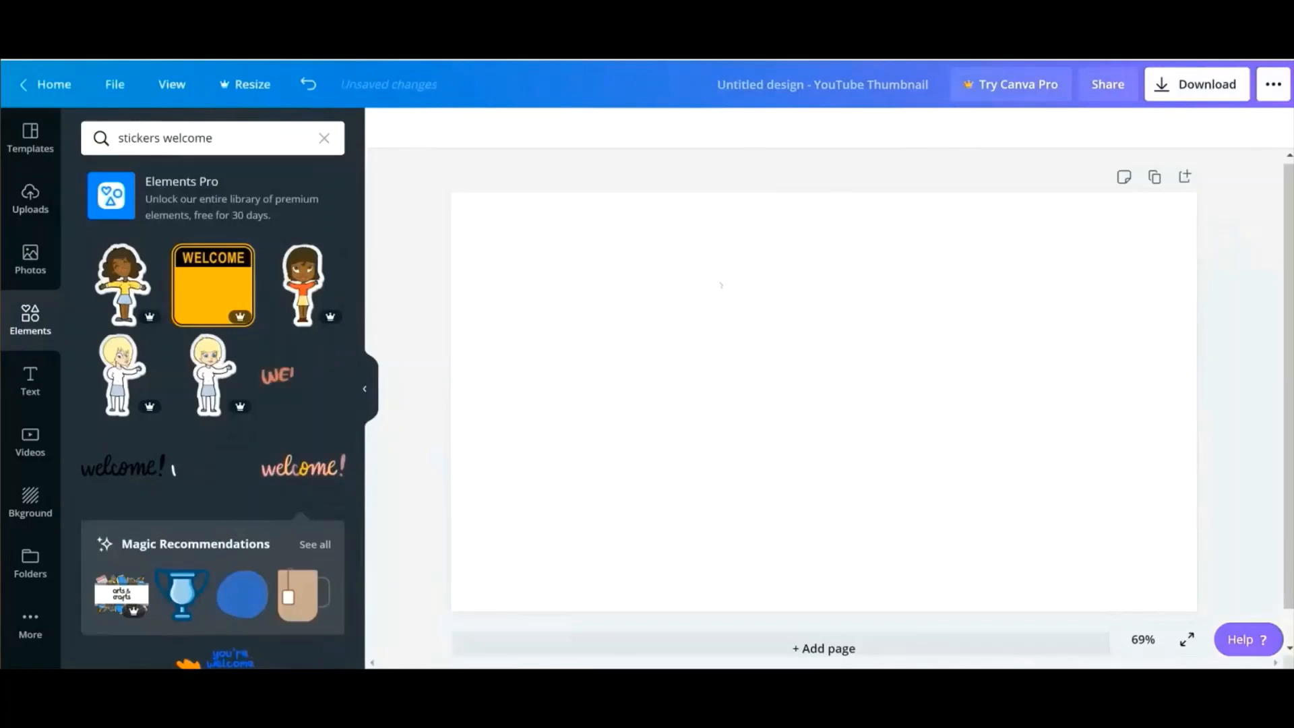
Change the elements search to "stickers heart" and run it.
click(213, 136)
key(BackSpace)
key(BackSpace)
key(BackSpace)
key(BackSpace)
key(BackSpace)
key(BackSpace)
key(BackSpace)
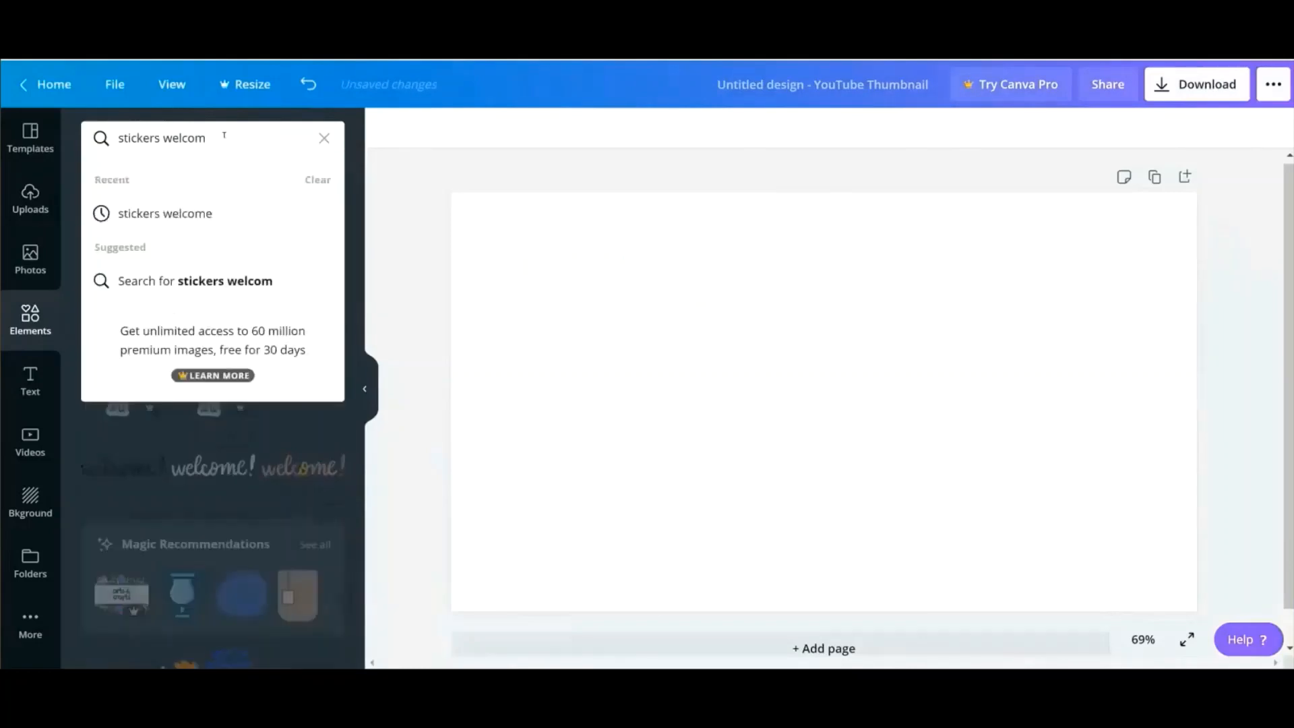
text(heart)
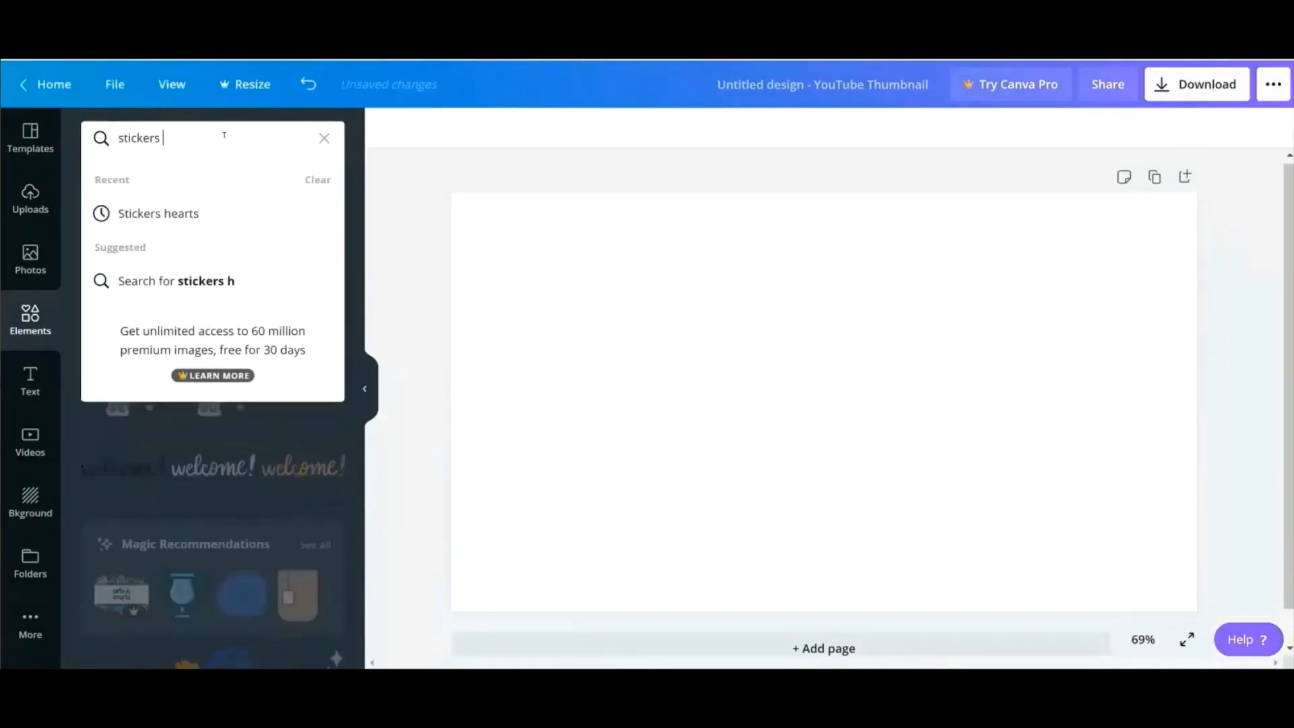
key(Return)
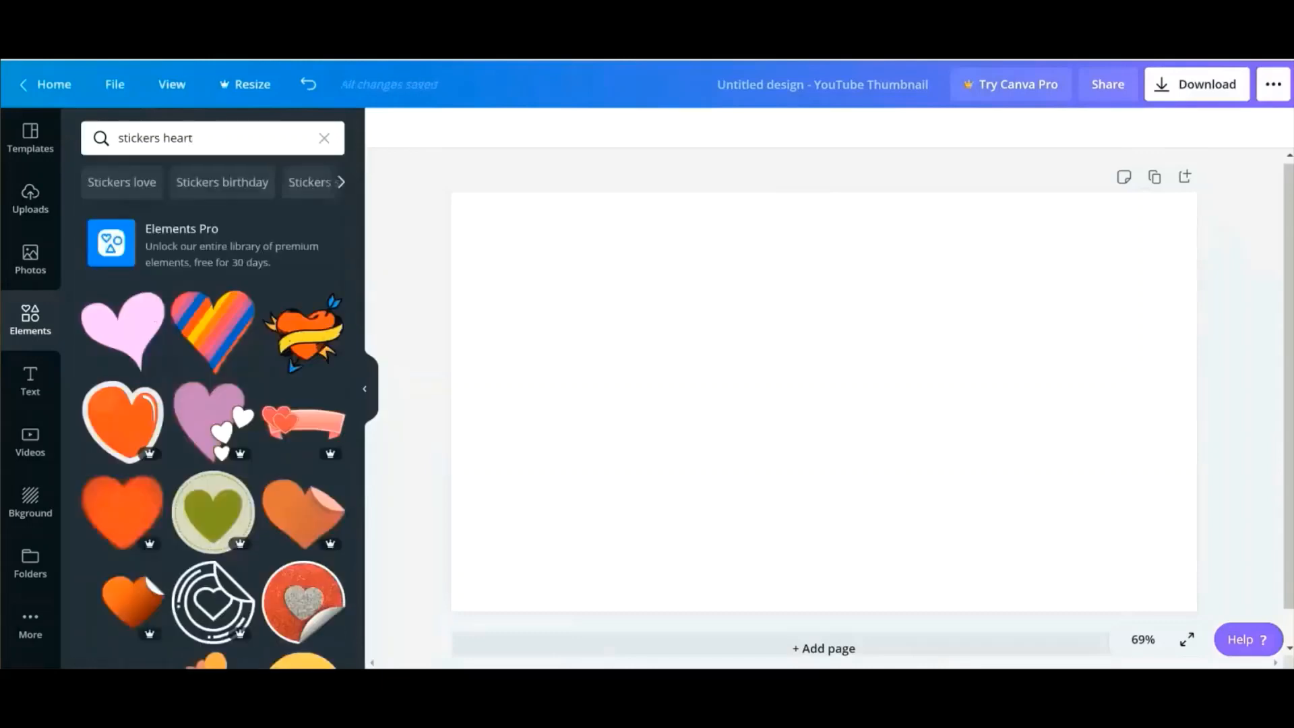
Add the sticker with an arc of pink hearts, shrink it to about a quarter, and move it up along the page's right side.
scroll(213, 438, down, 1)
scroll(213, 404, down, 4)
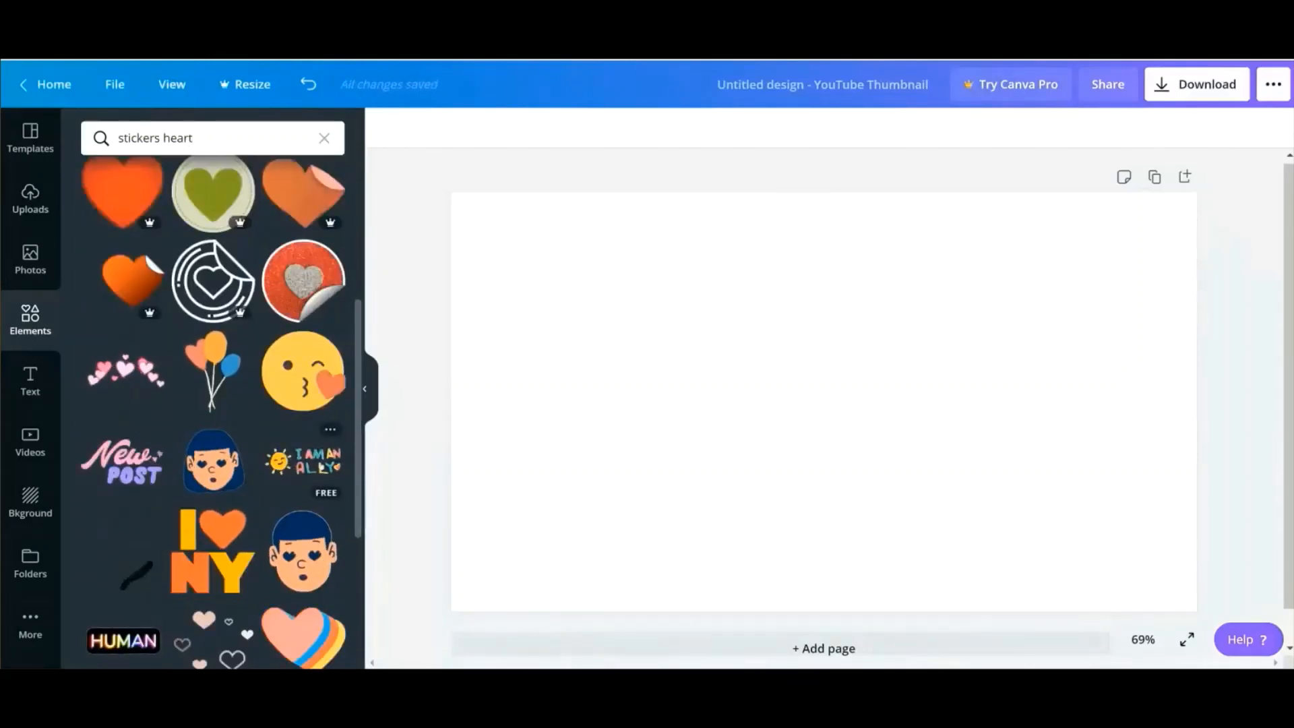
scroll(213, 404, down, 1)
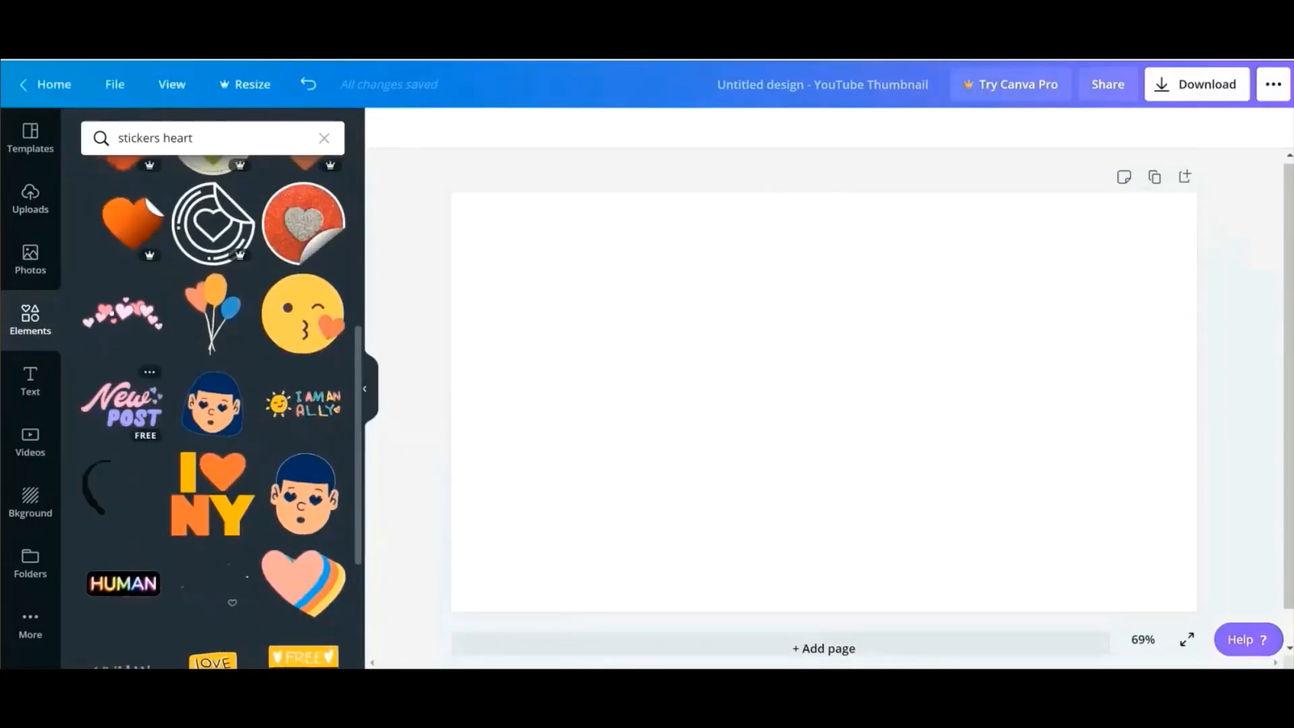
click(114, 311)
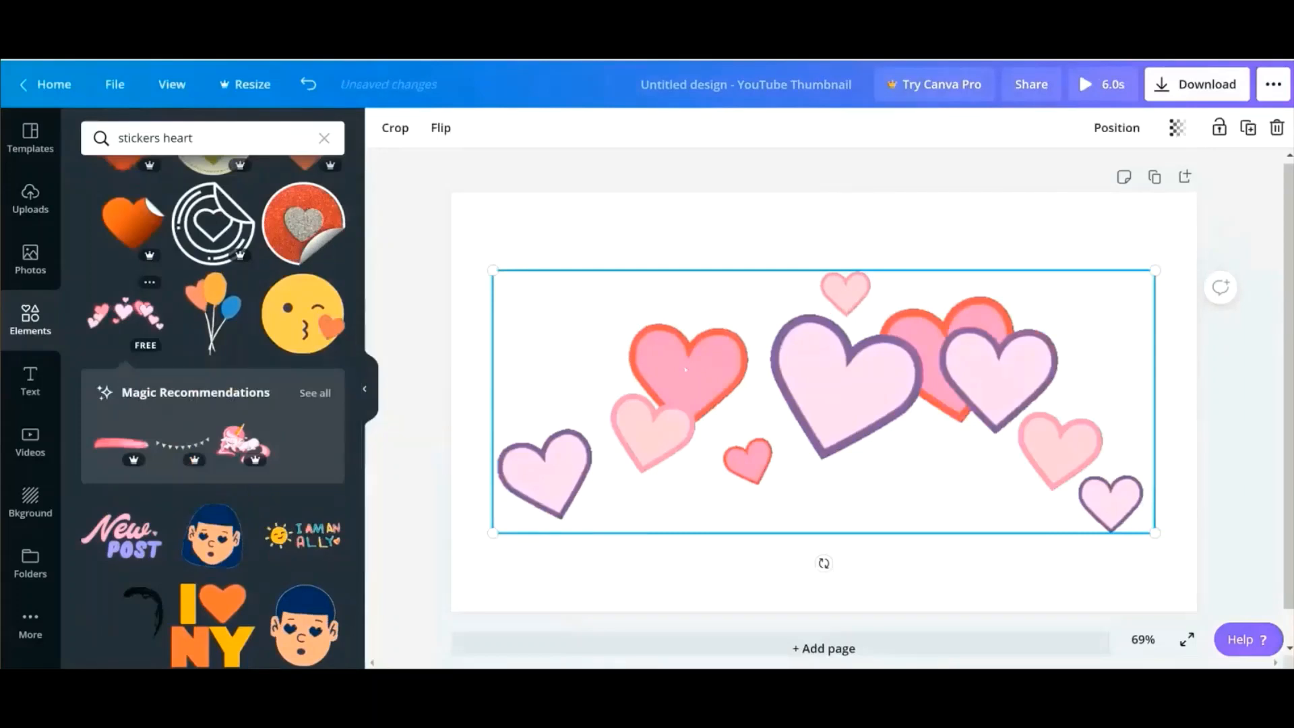
drag(490, 269, 986, 437)
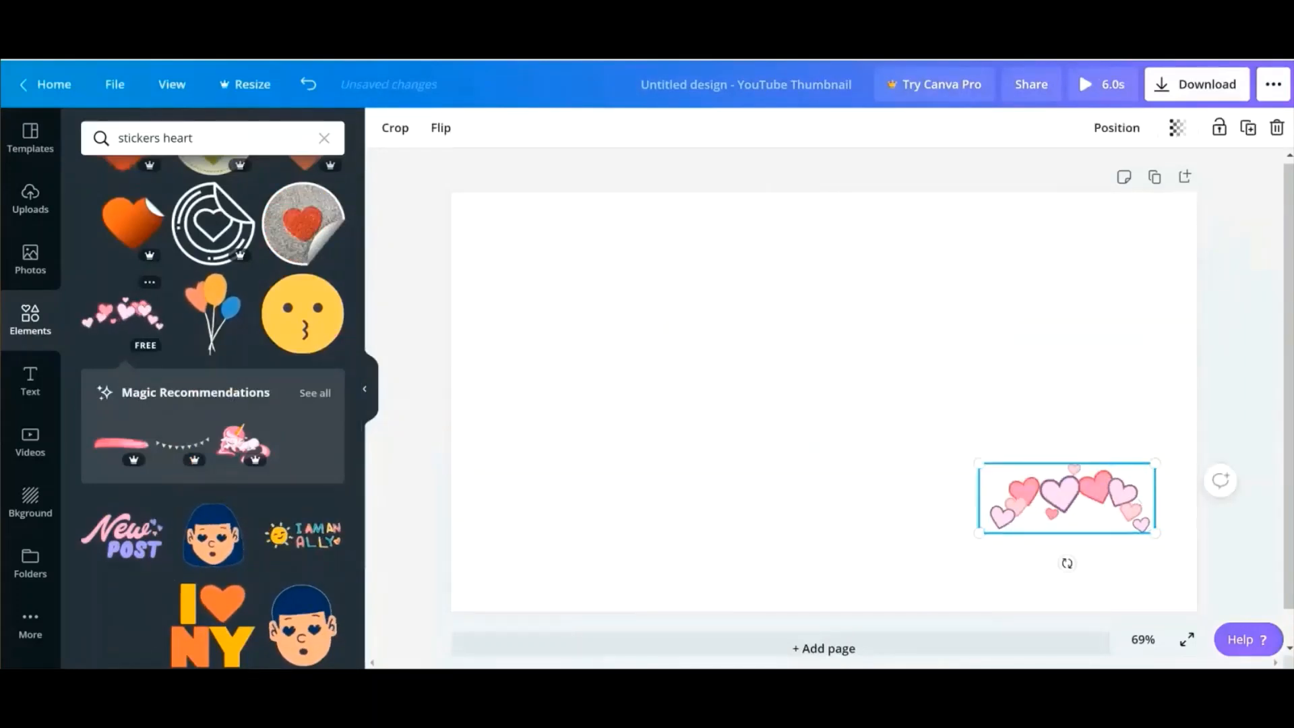
drag(1127, 461, 1122, 277)
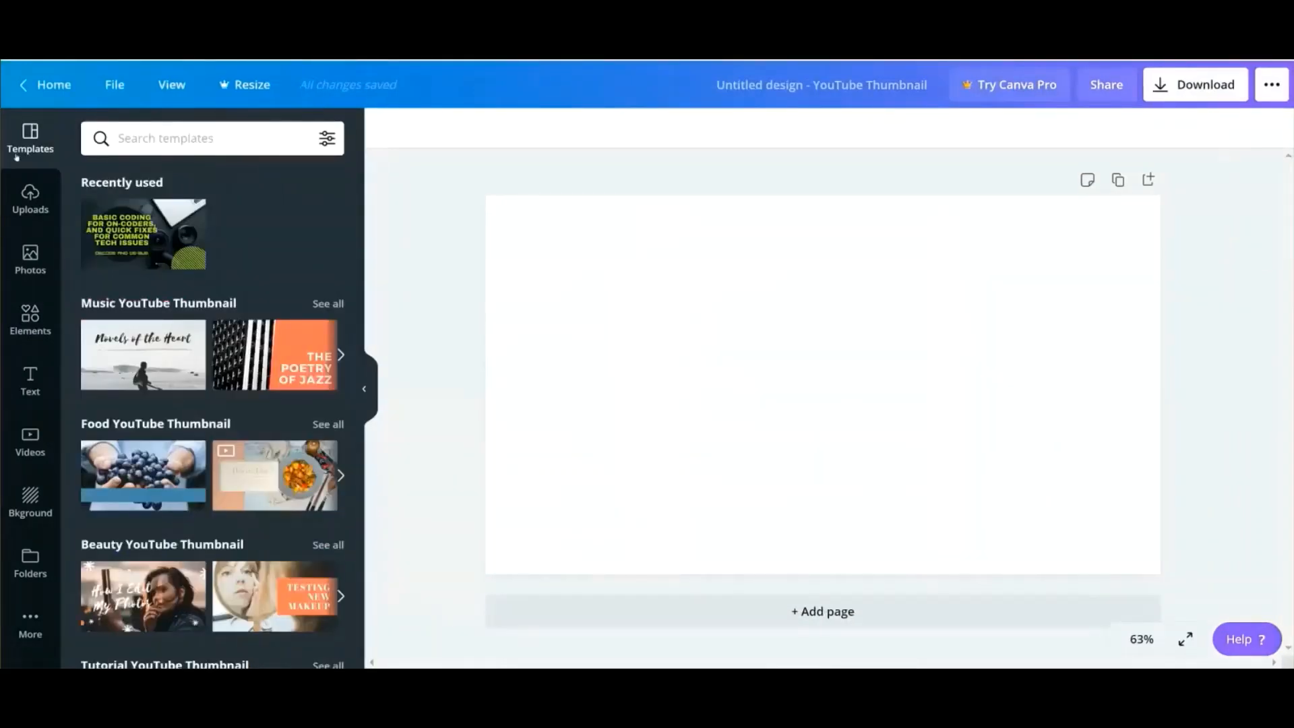
Add the uploaded "Not so TECHY" logo image to the blank page.
click(30, 195)
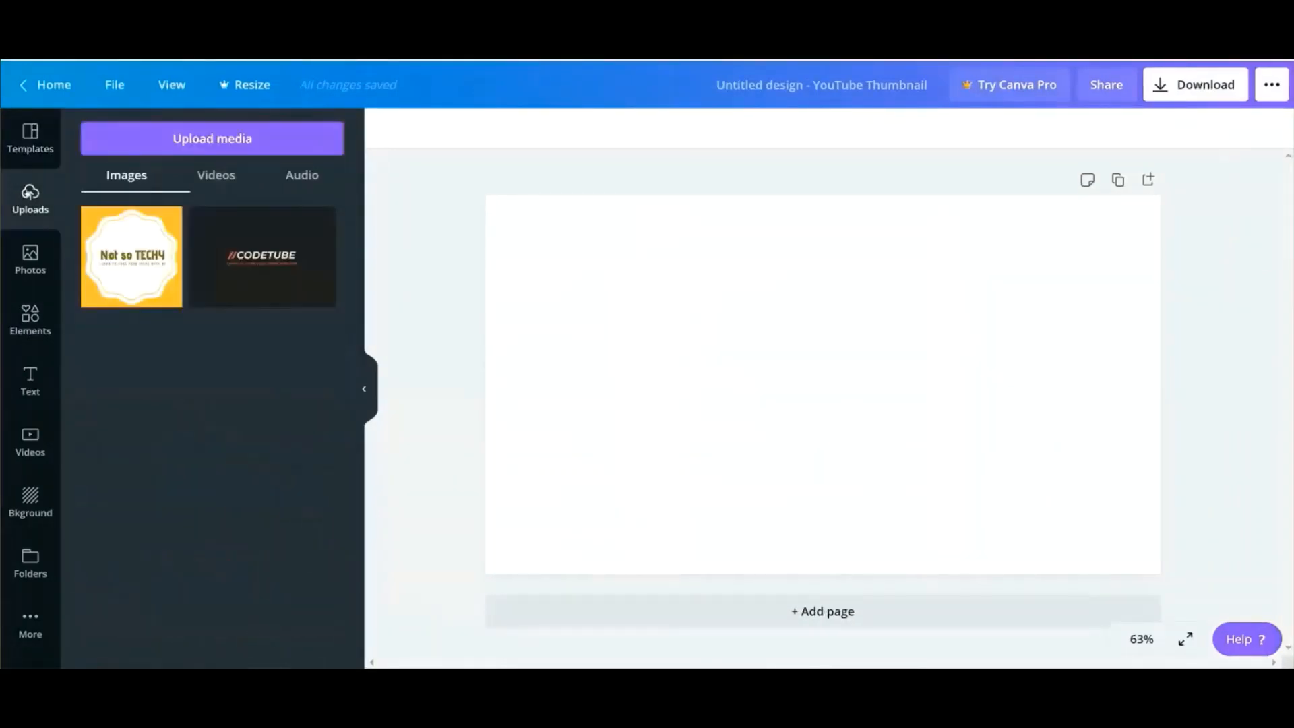
mouse_move(134, 249)
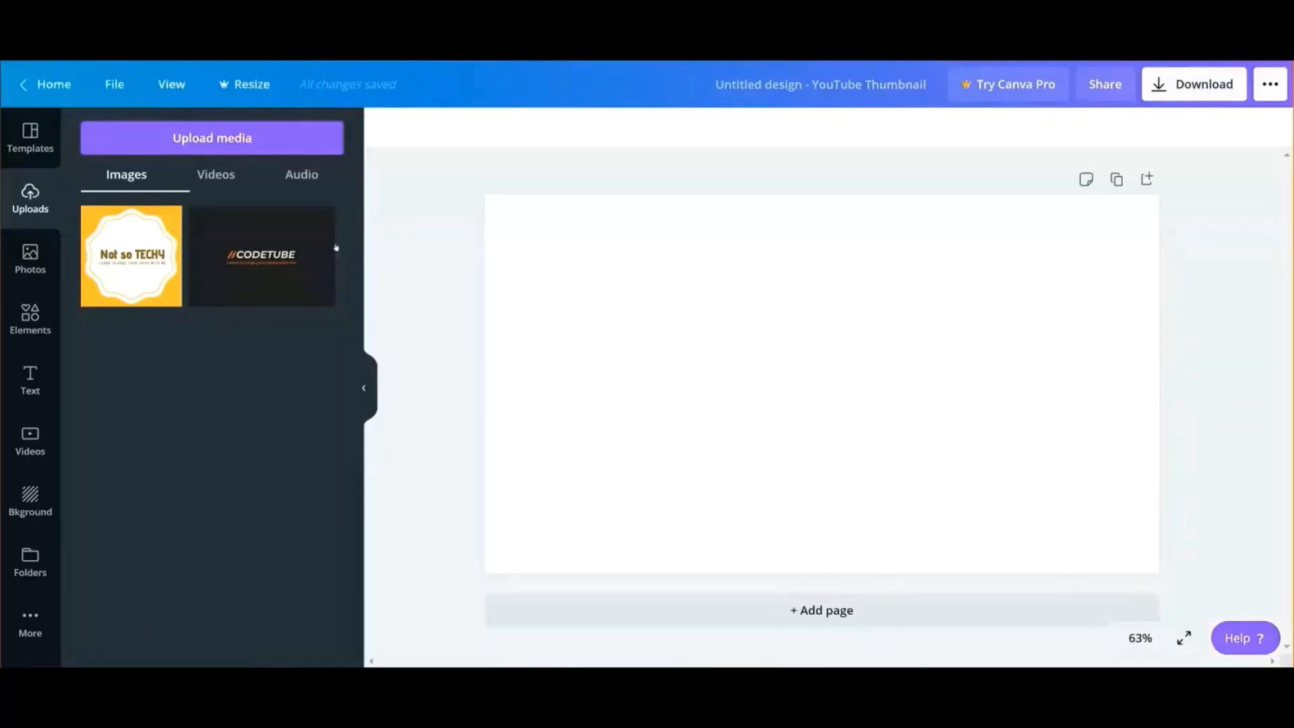
click(364, 394)
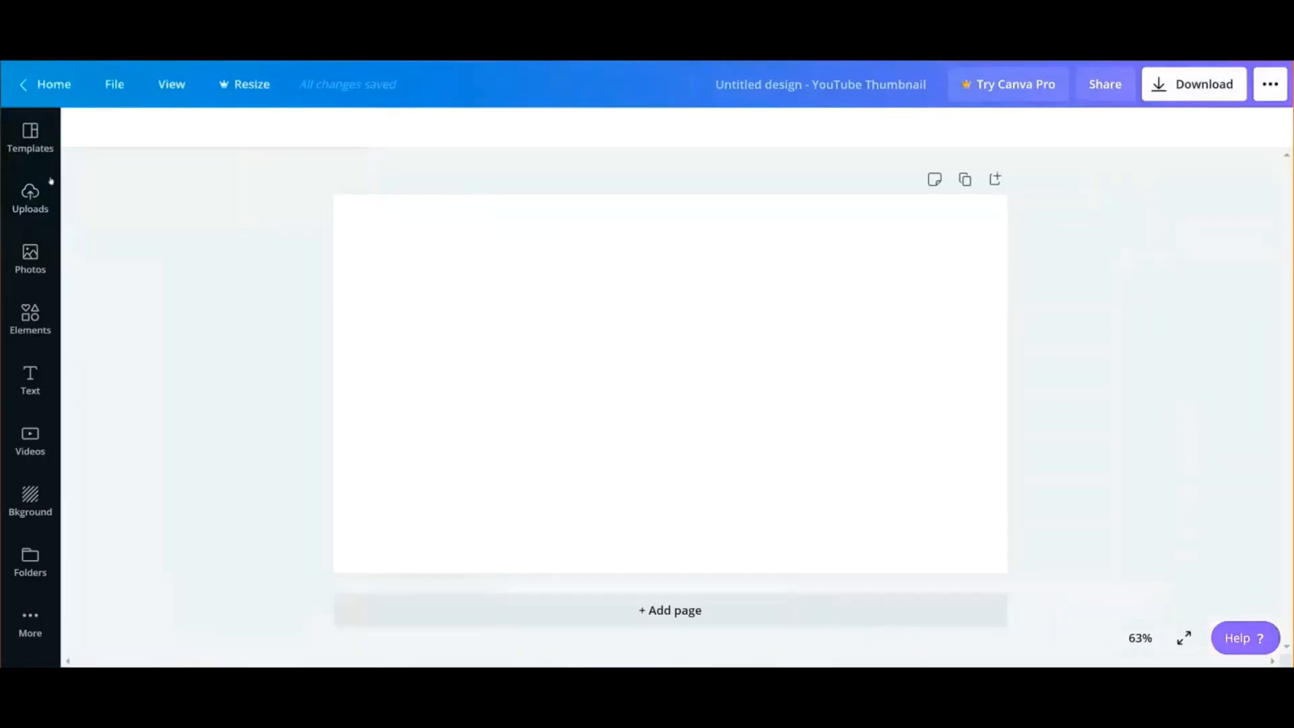
click(32, 194)
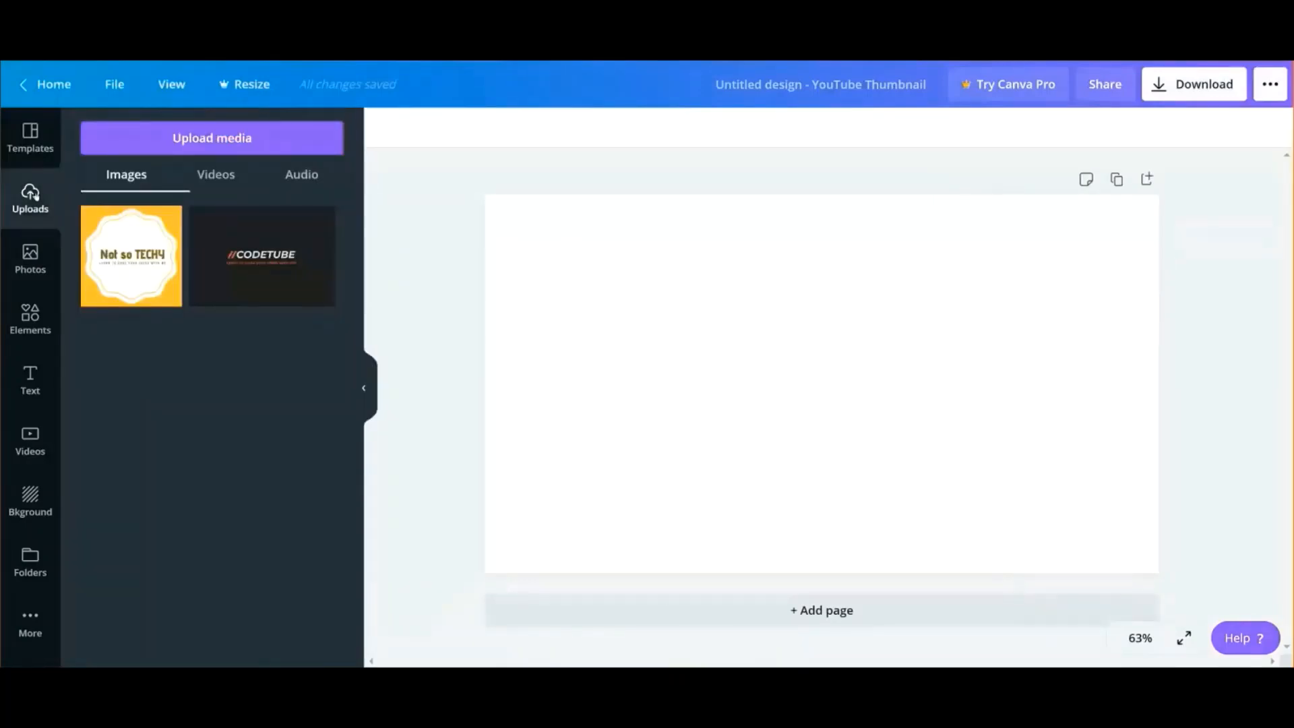
click(124, 234)
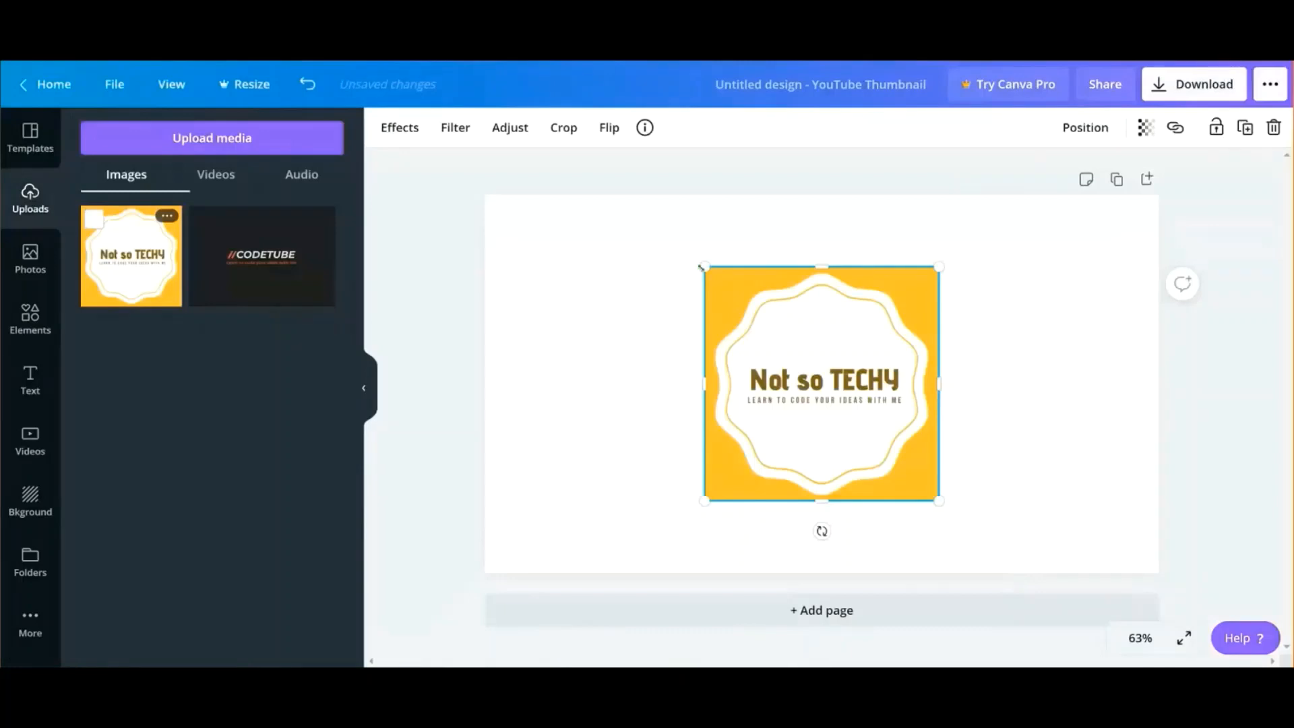
Set the page's background colour to the yellow taken from the "Not so TECHY" logo's photo colours.
right_click(702, 269)
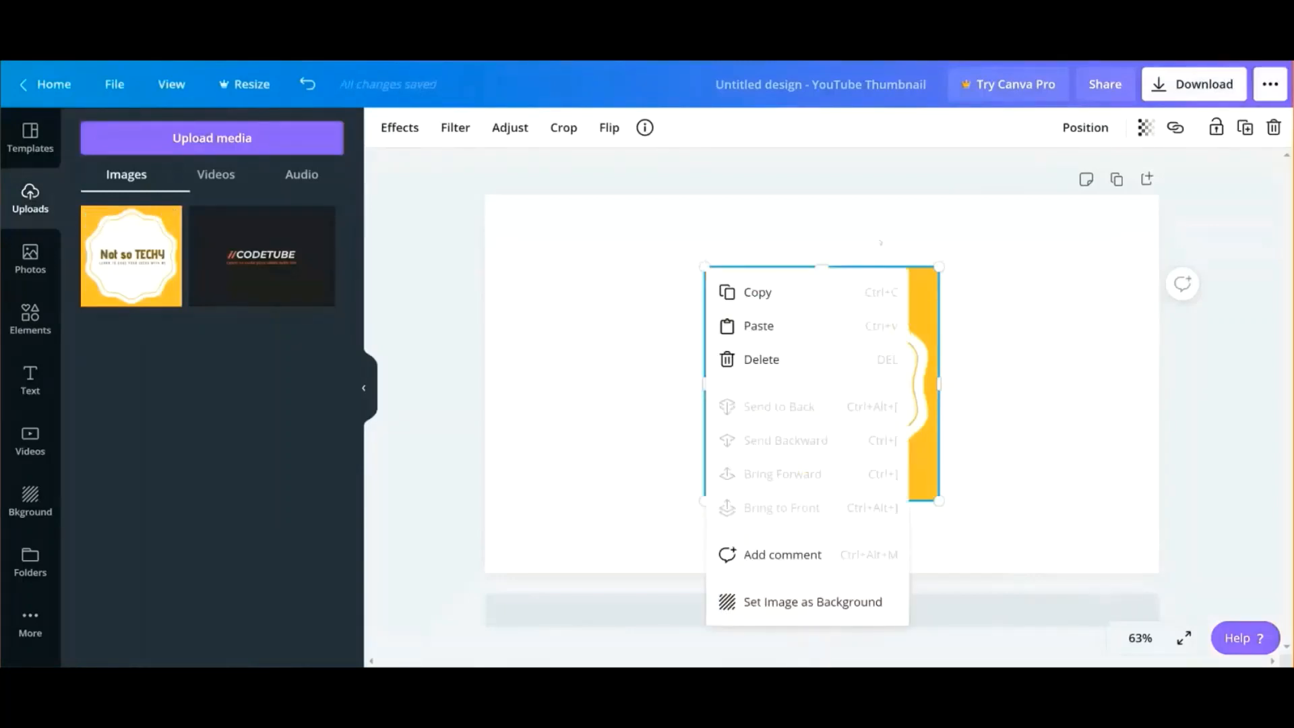
click(1081, 261)
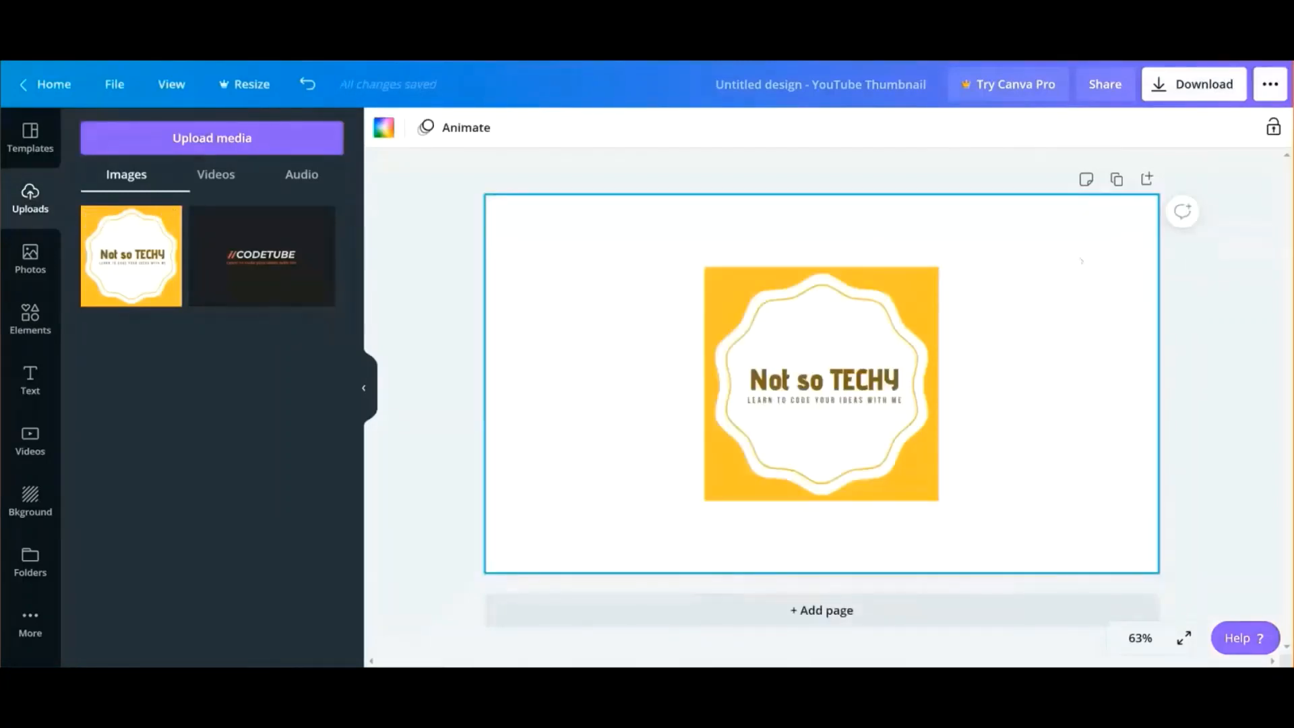
click(384, 128)
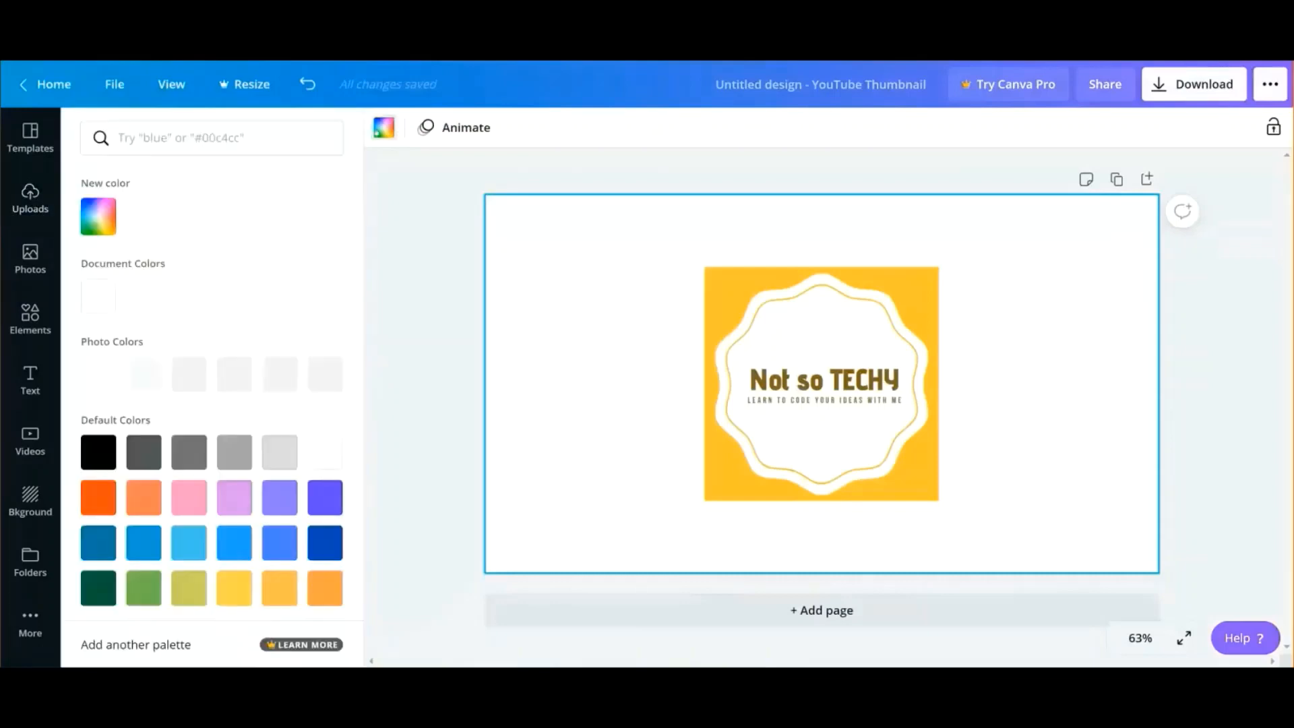
click(172, 379)
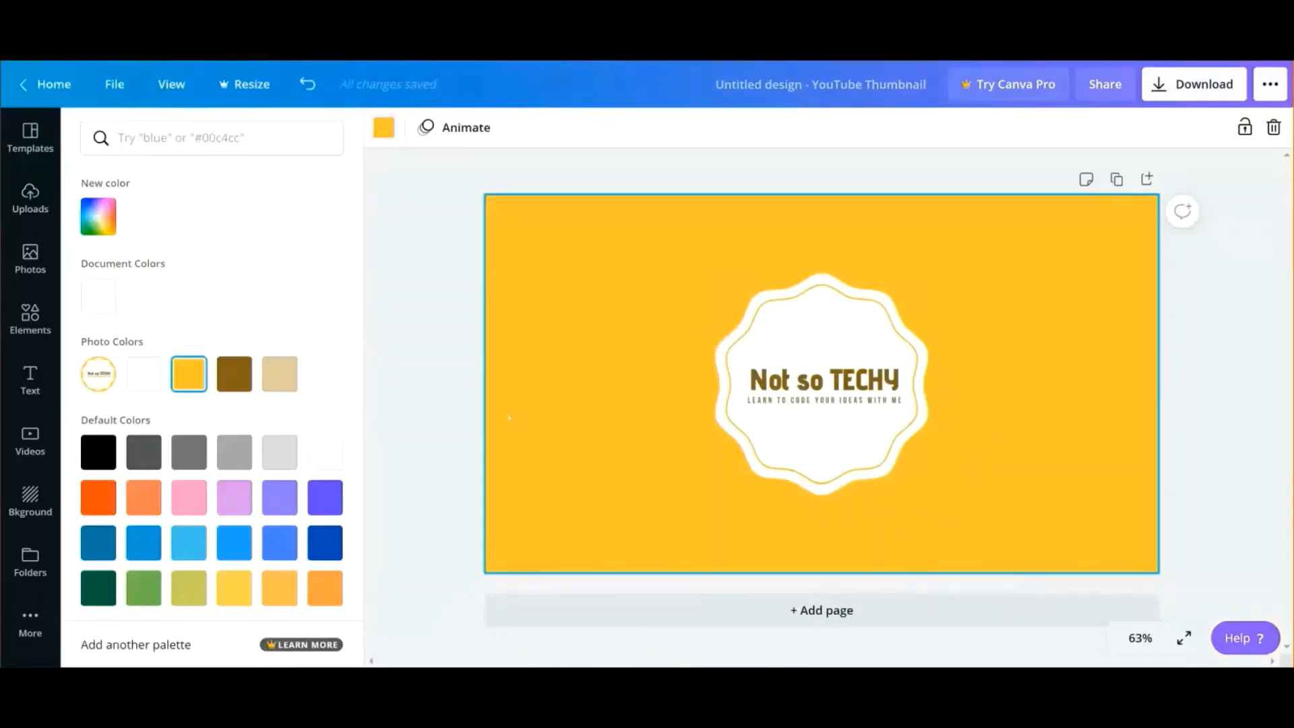
Add a second page after the logo page and bring back the uploaded images.
click(797, 612)
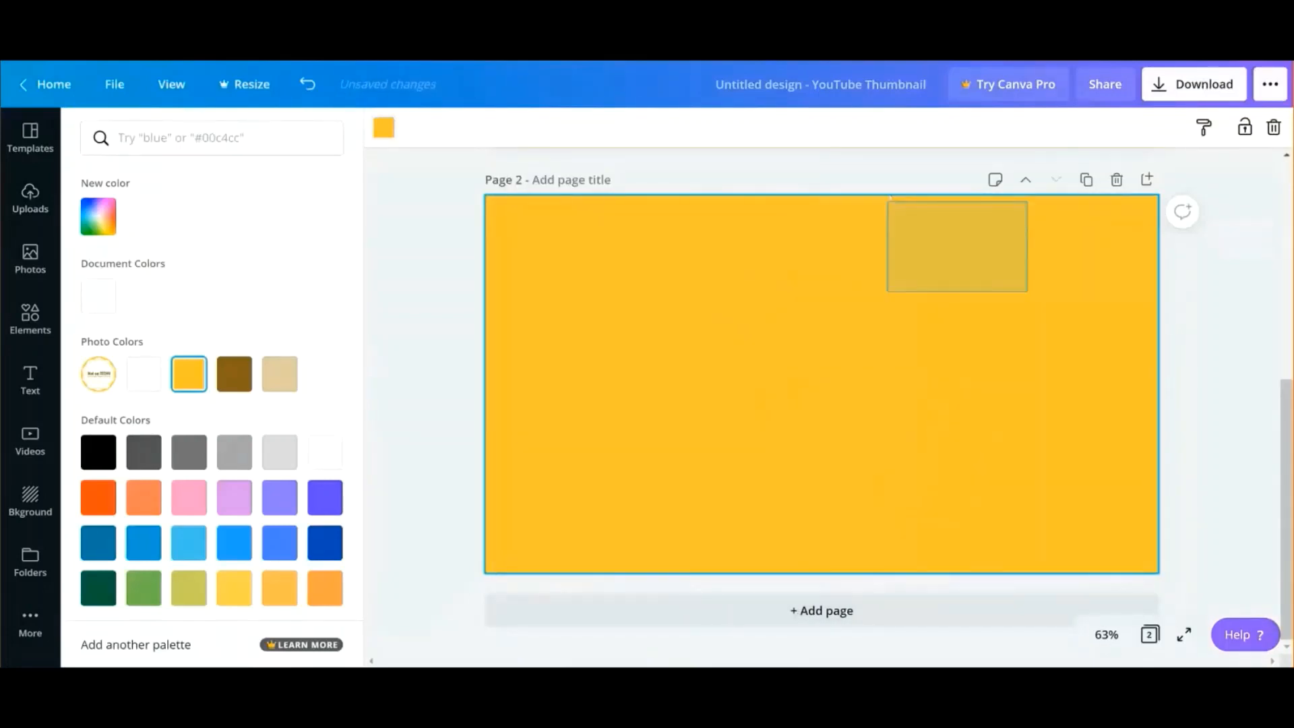
click(31, 198)
scroll(816, 295, up, 5)
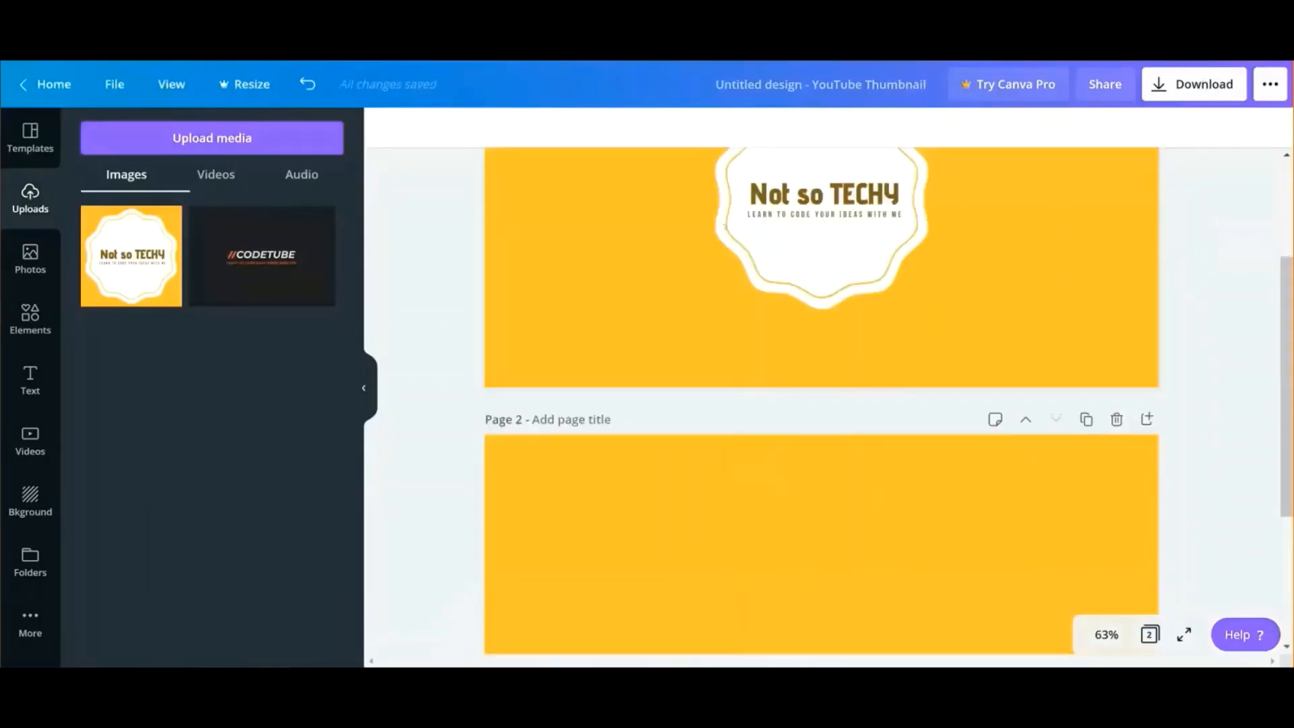
Open the notes of page 1 and close them without writing anything.
click(816, 295)
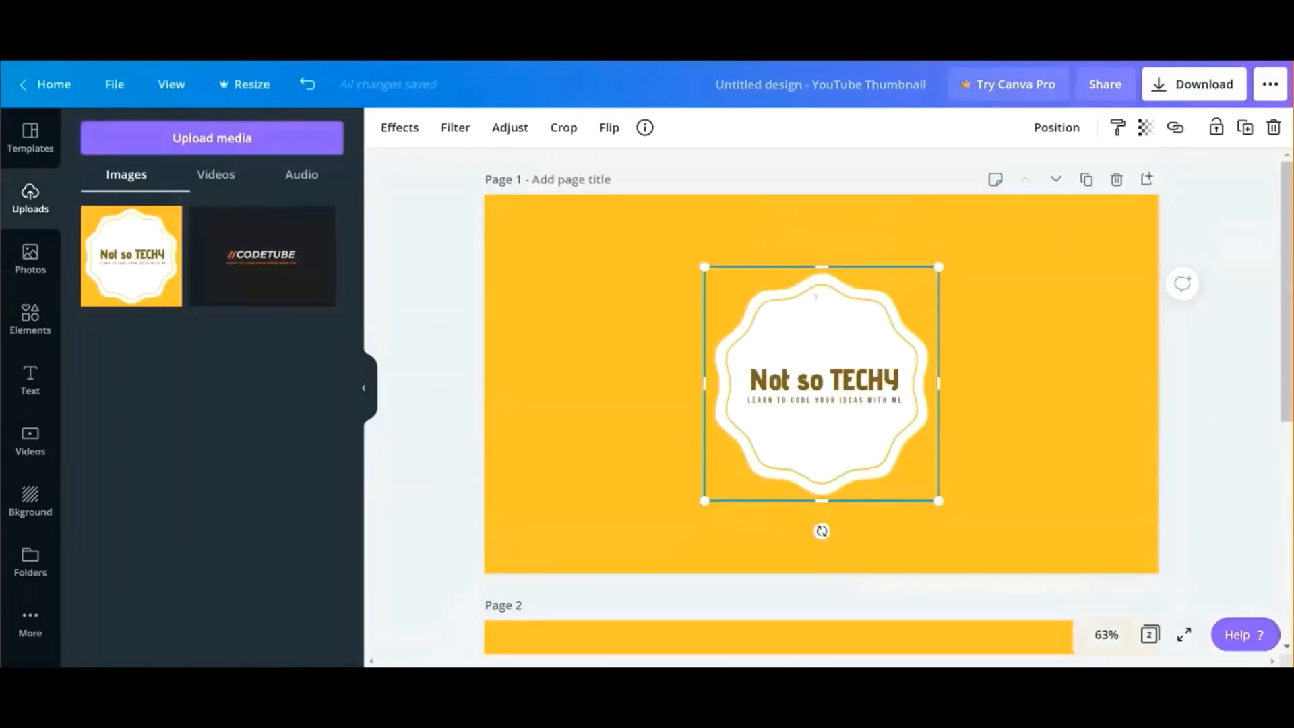
click(996, 179)
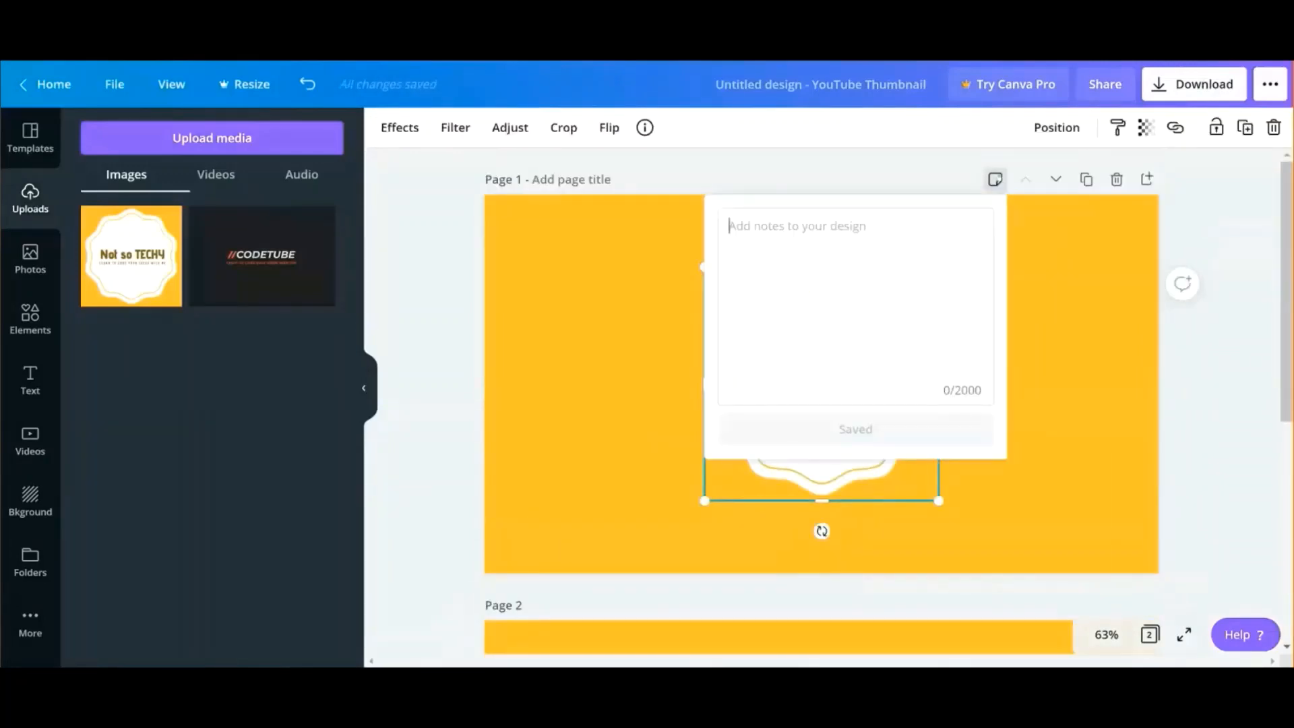
click(996, 180)
click(1071, 351)
Duplicate the blank yellow page 2 and add another new page after the copy.
scroll(1072, 351, down, 5)
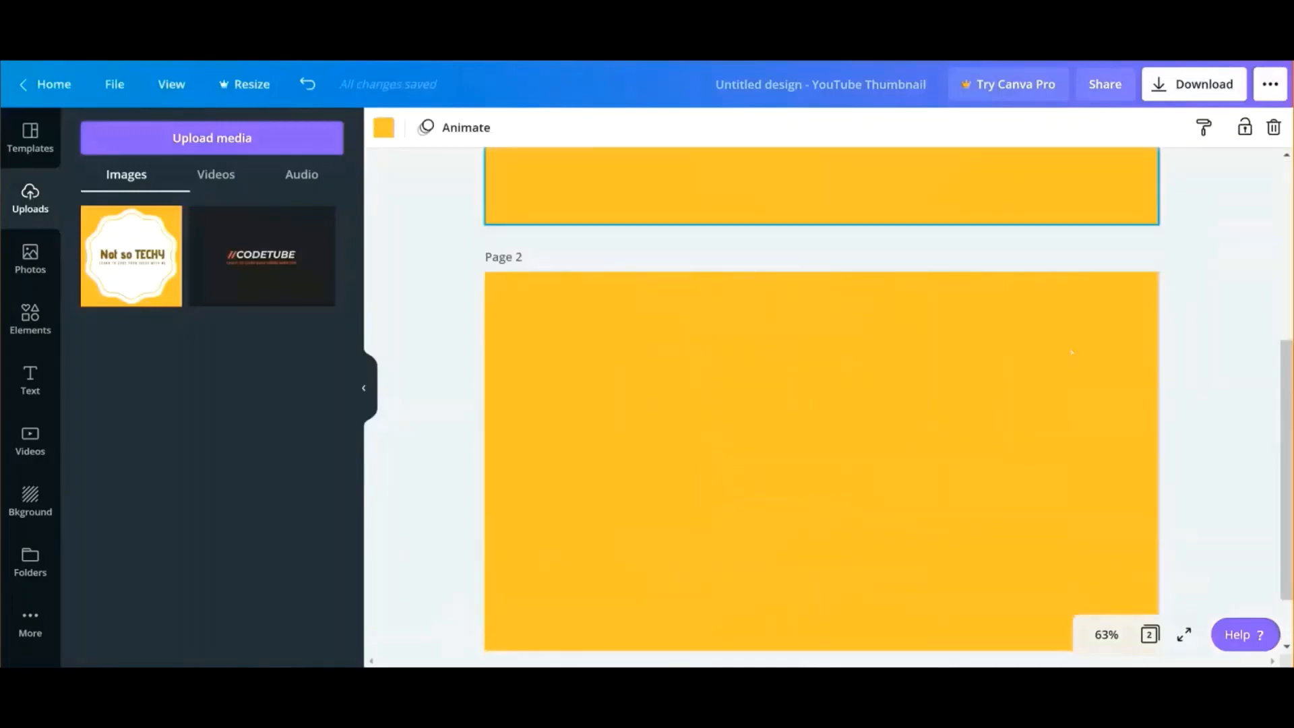
scroll(1072, 351, down, 2)
click(1086, 180)
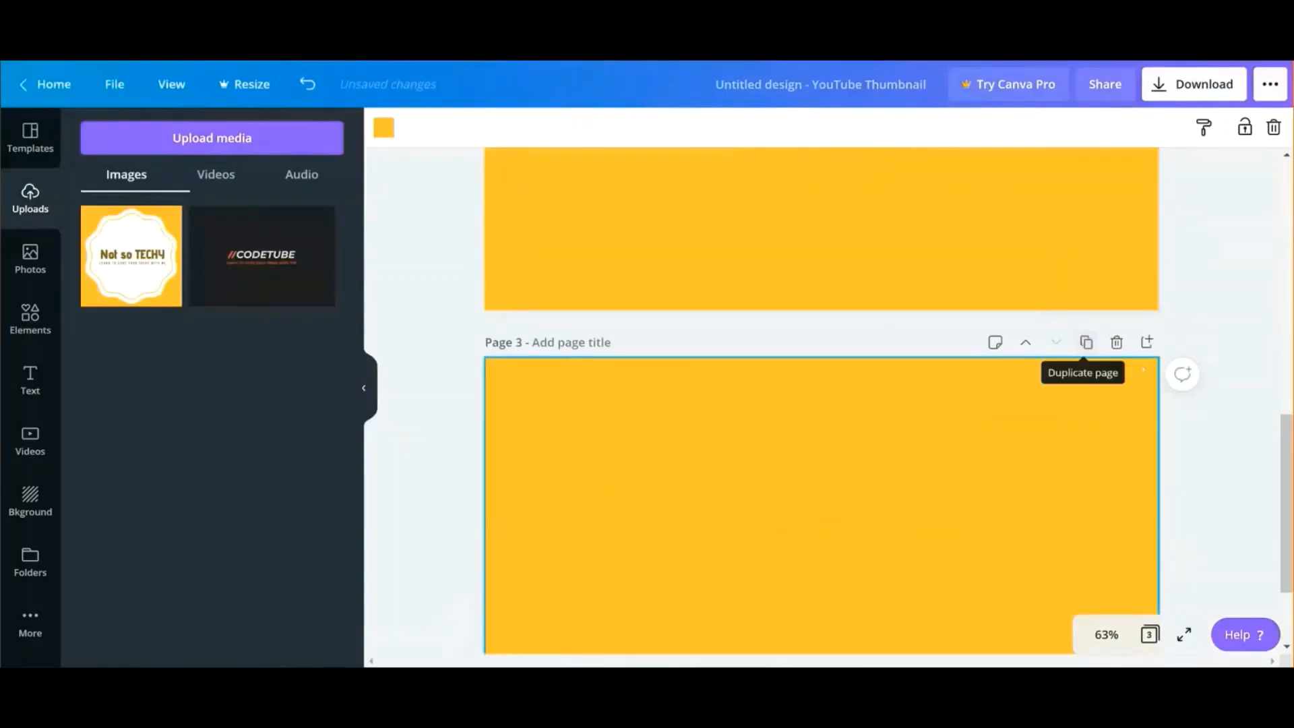
click(1147, 342)
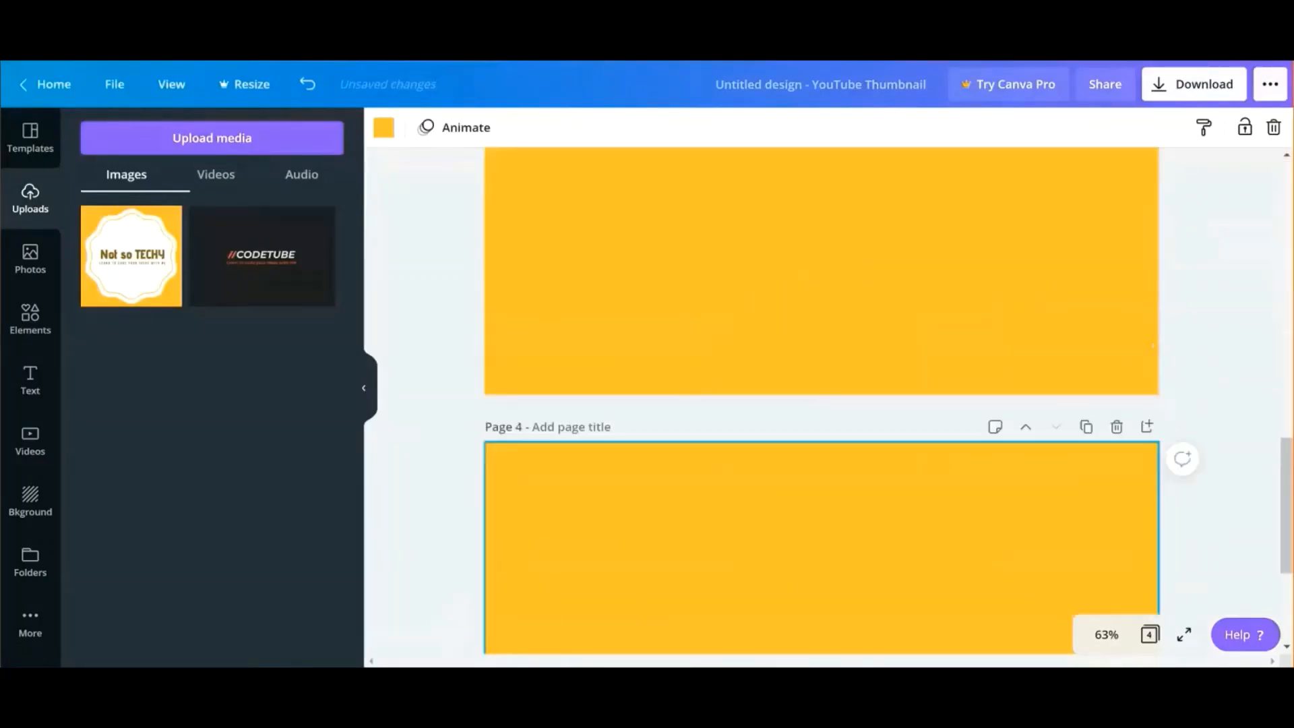
Move the blank yellow page 2 up one place, ahead of the logo page.
scroll(821, 404, up, 4)
scroll(821, 405, up, 5)
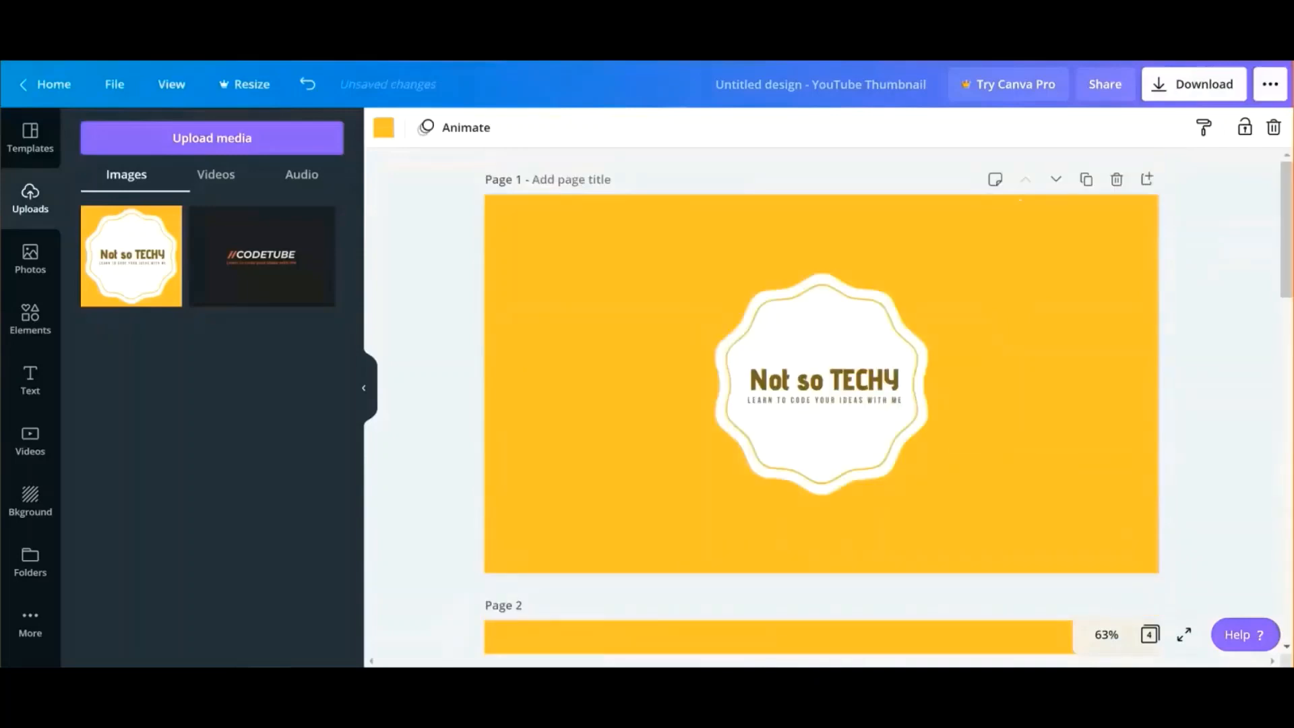
scroll(987, 299, down, 1)
scroll(987, 299, down, 5)
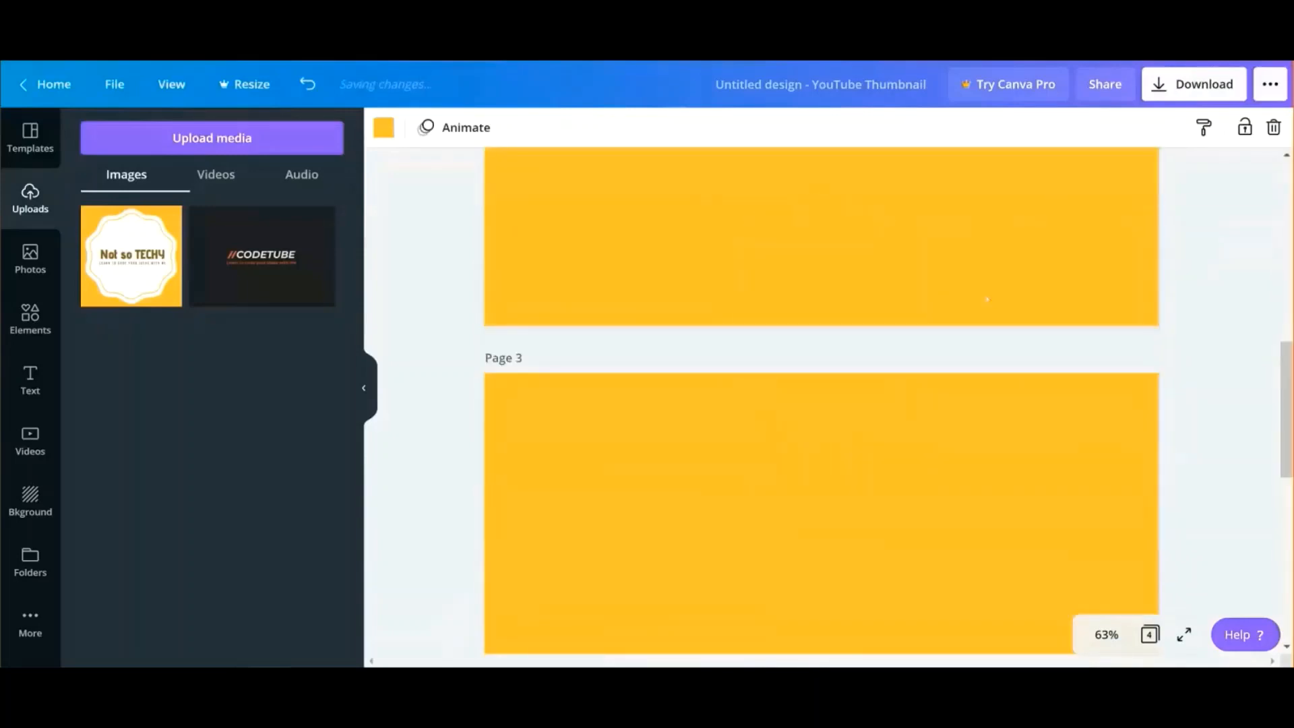
scroll(953, 445, up, 6)
scroll(685, 389, down, 4)
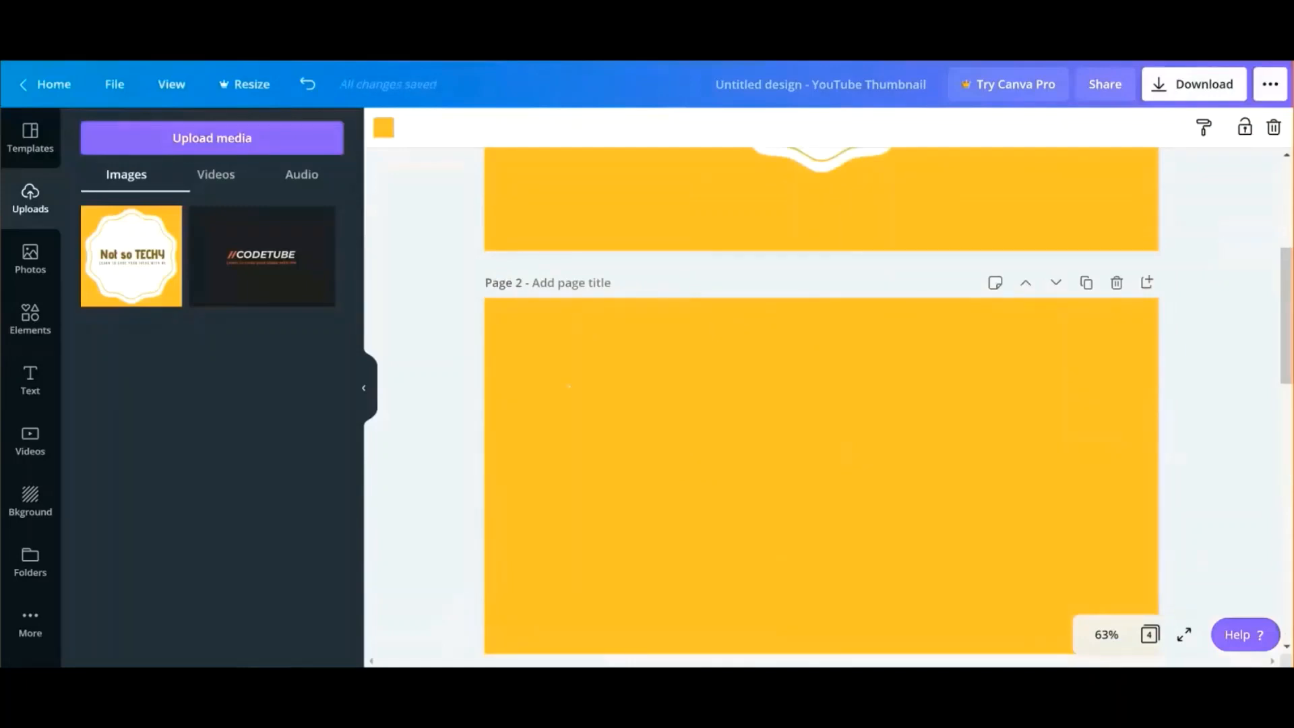
click(1037, 272)
click(1026, 283)
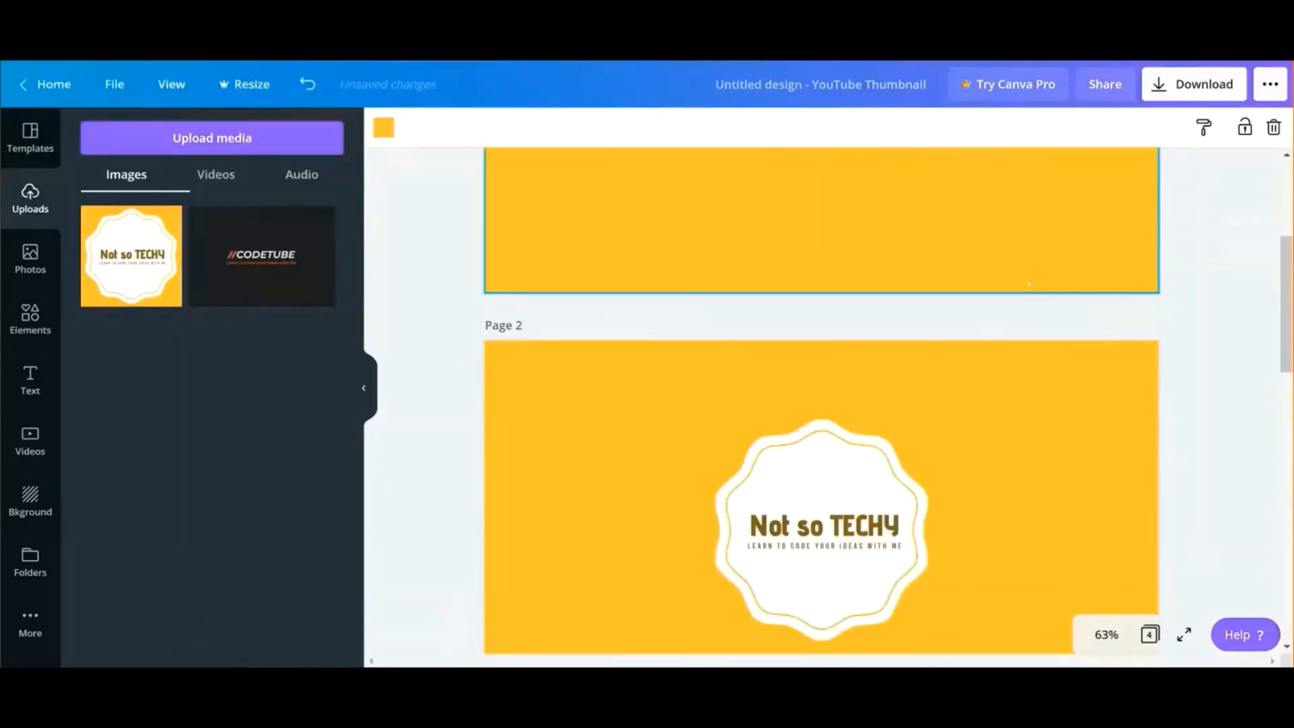
Move the blank yellow page 3 up one place so it also precedes the logo page.
scroll(1029, 283, down, 5)
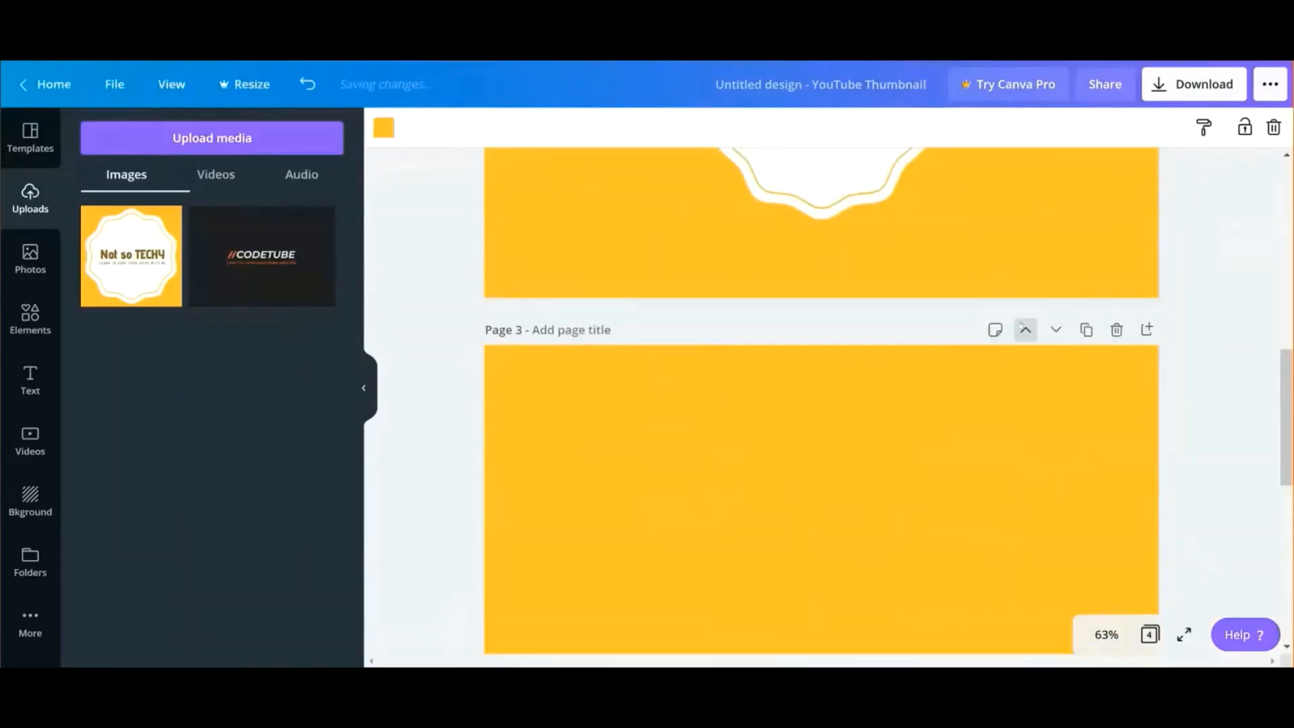
click(1026, 329)
scroll(1025, 451, up, 5)
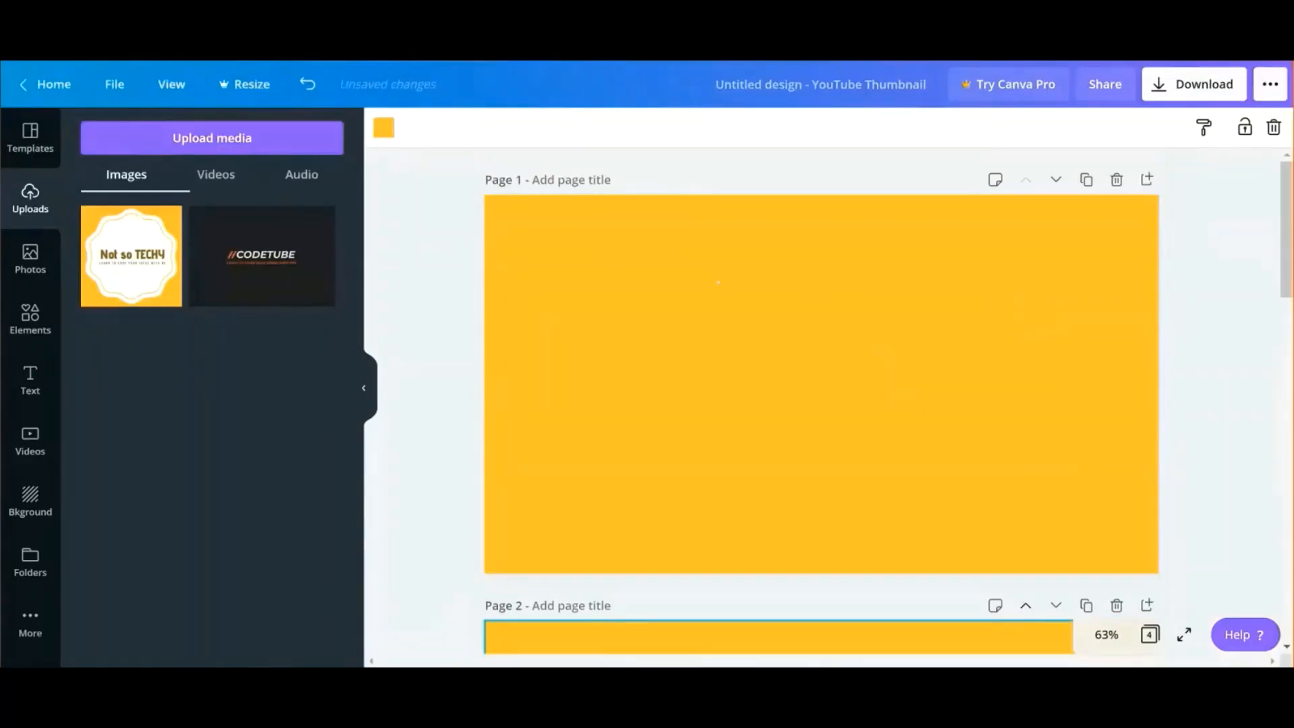
click(364, 389)
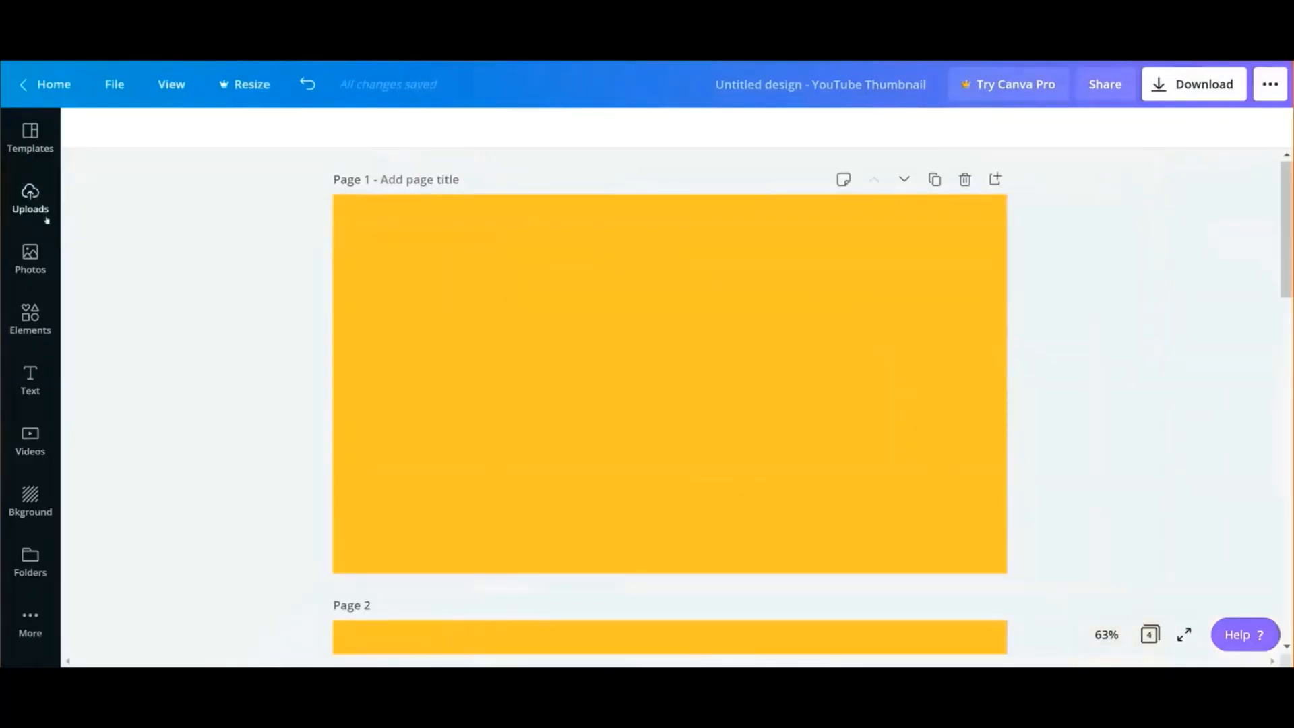
click(44, 217)
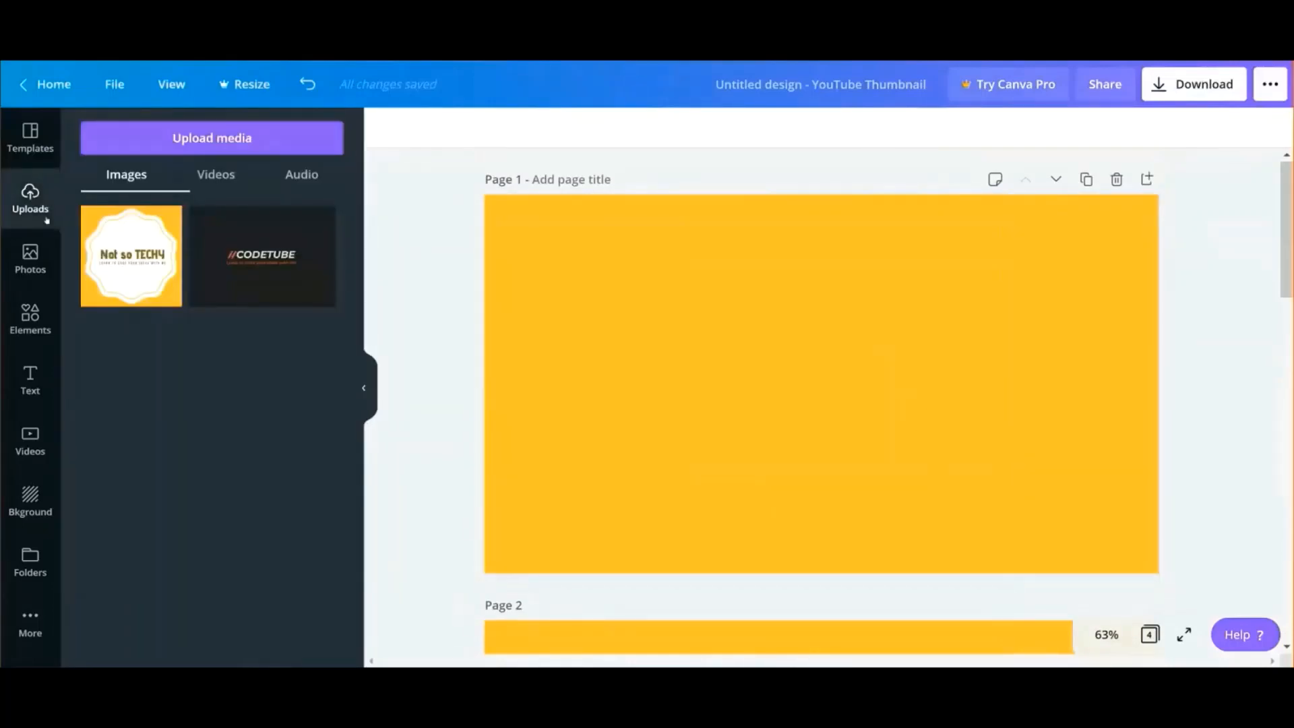
With page 2 in view, search the elements library for "stickers welcome".
scroll(684, 352, down, 7)
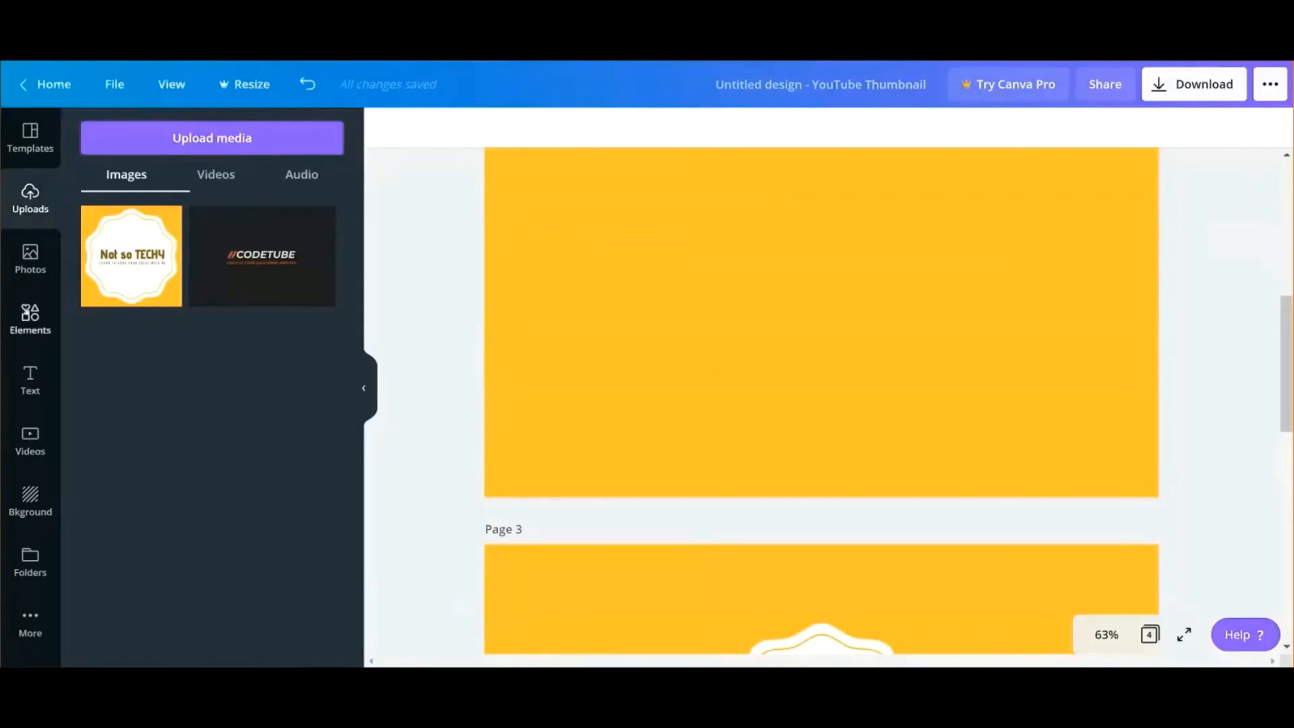
click(30, 320)
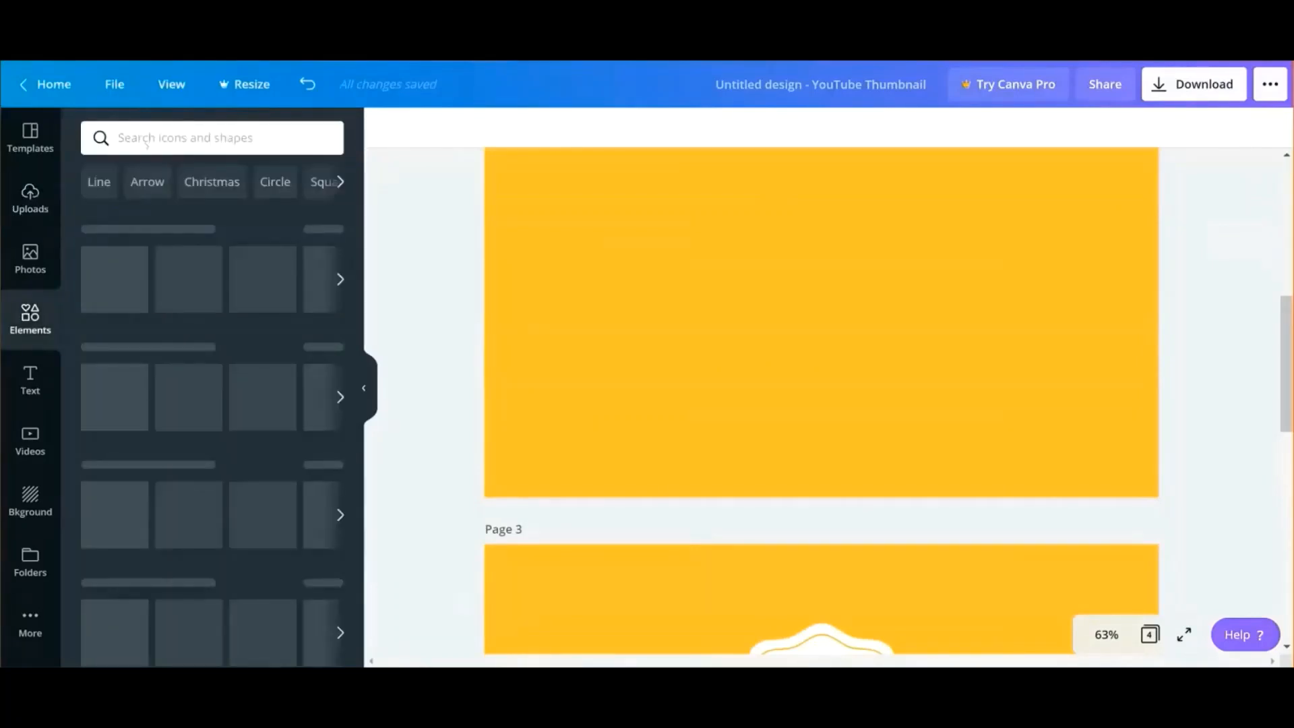
click(145, 138)
text(stick)
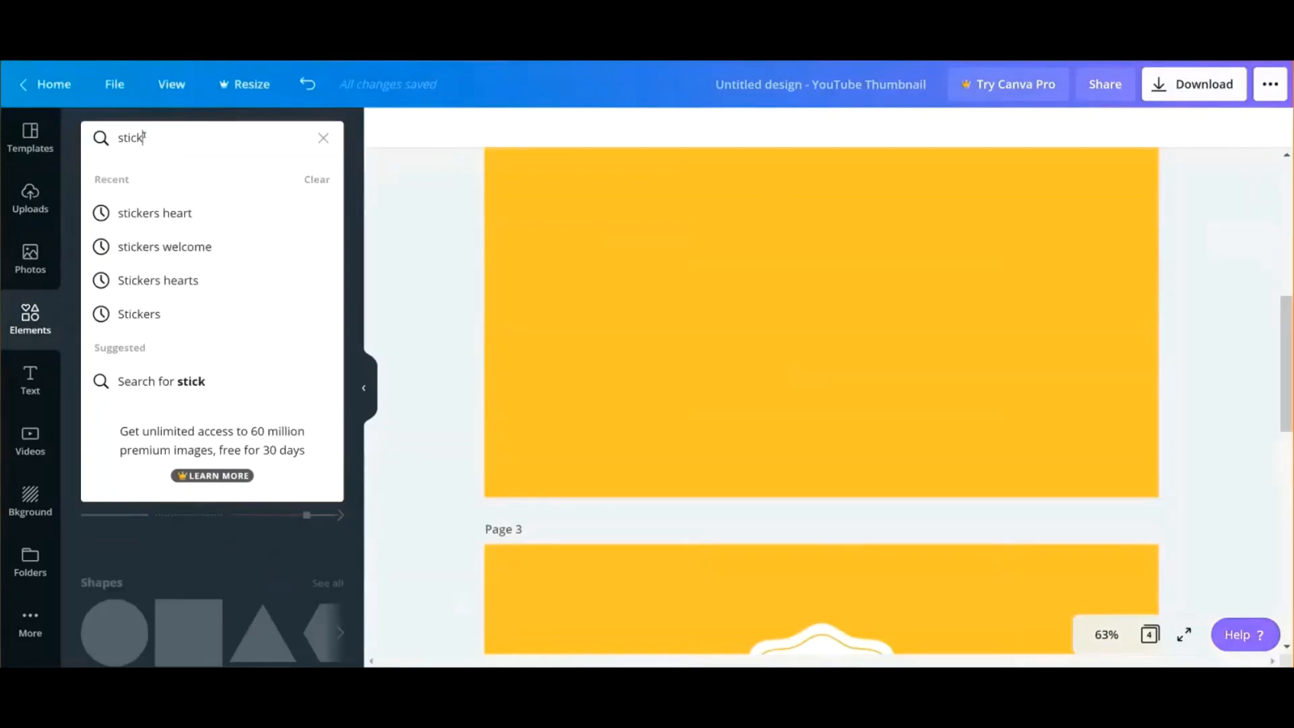
click(187, 254)
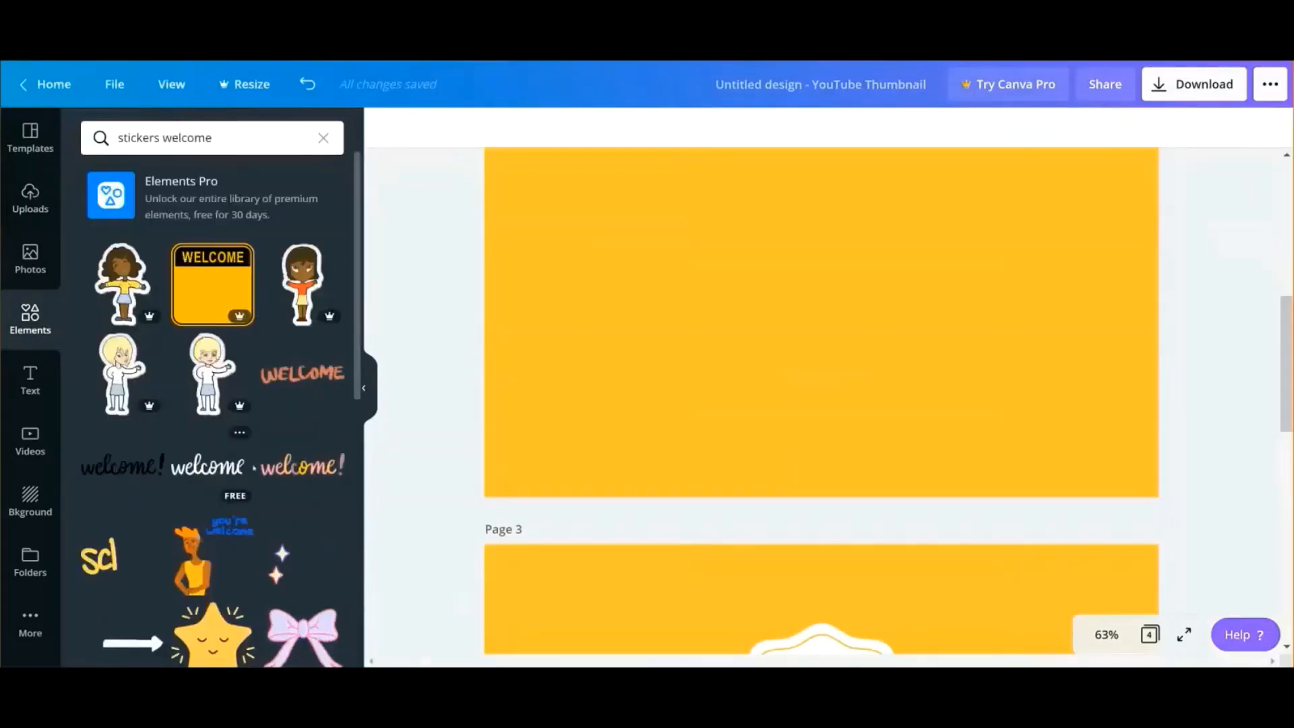
Add the white "welcome!" sticker to page 2 and shrink it to about two fifths of the page width.
scroll(215, 404, down, 2)
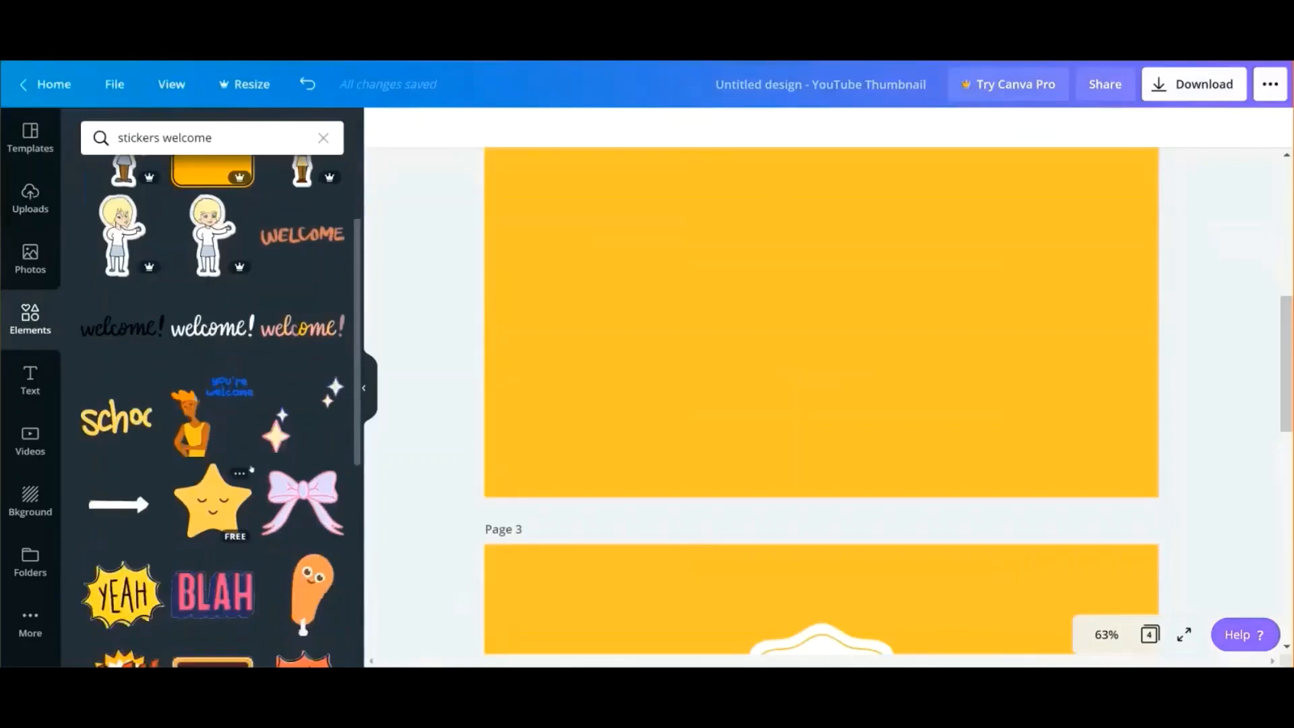
click(212, 327)
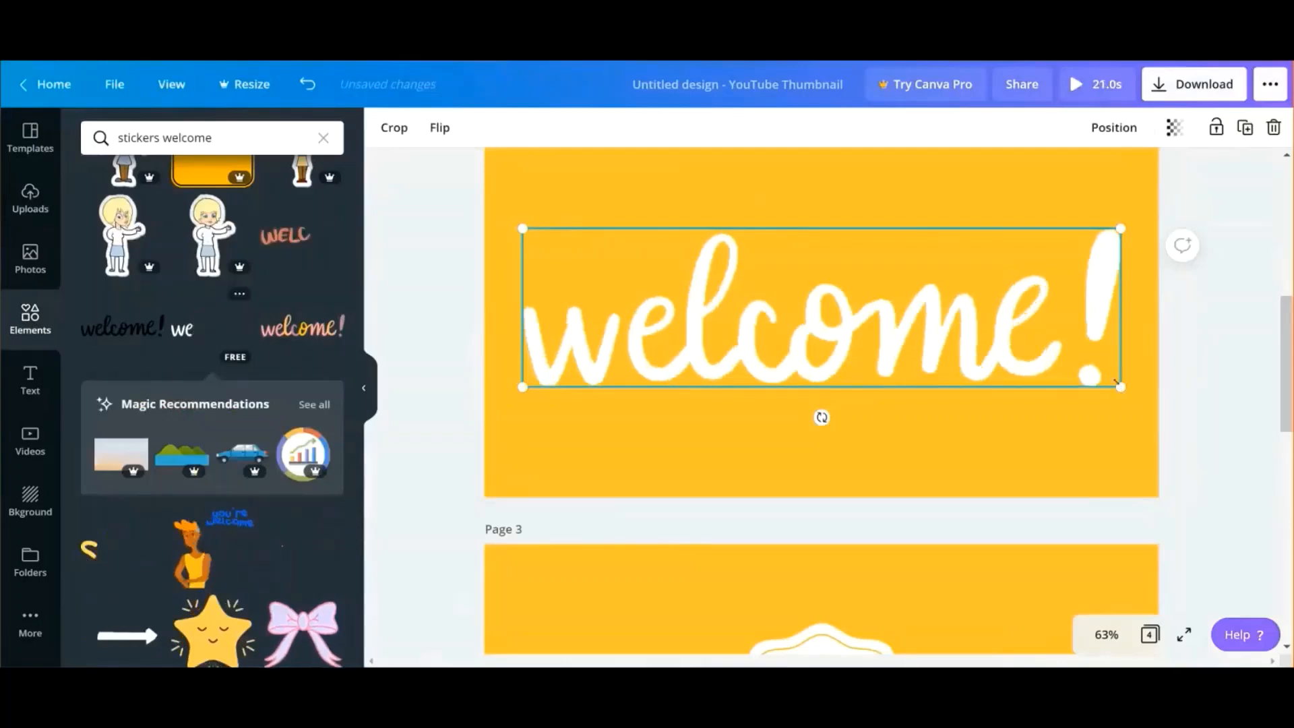
drag(1121, 388, 849, 266)
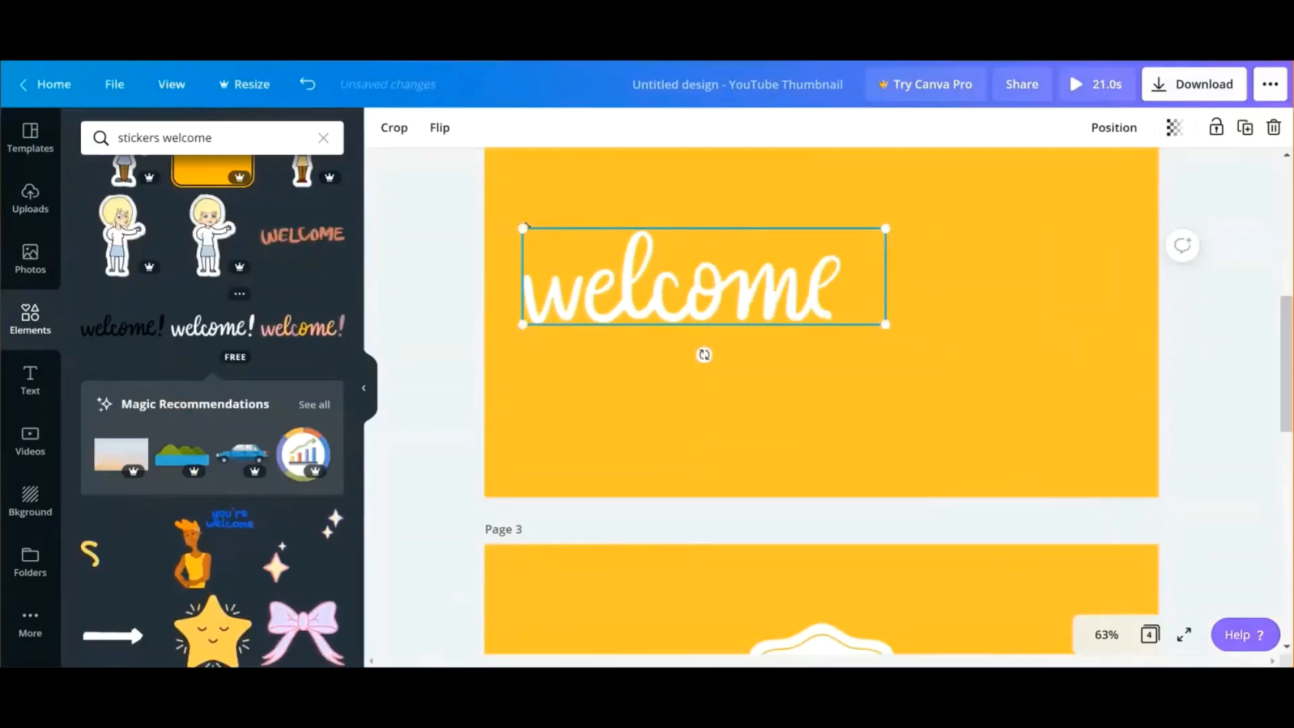
drag(522, 229, 615, 253)
Move the "welcome!" sticker to the upper middle of page 2 and enlarge it to about half the page width.
drag(763, 300, 802, 215)
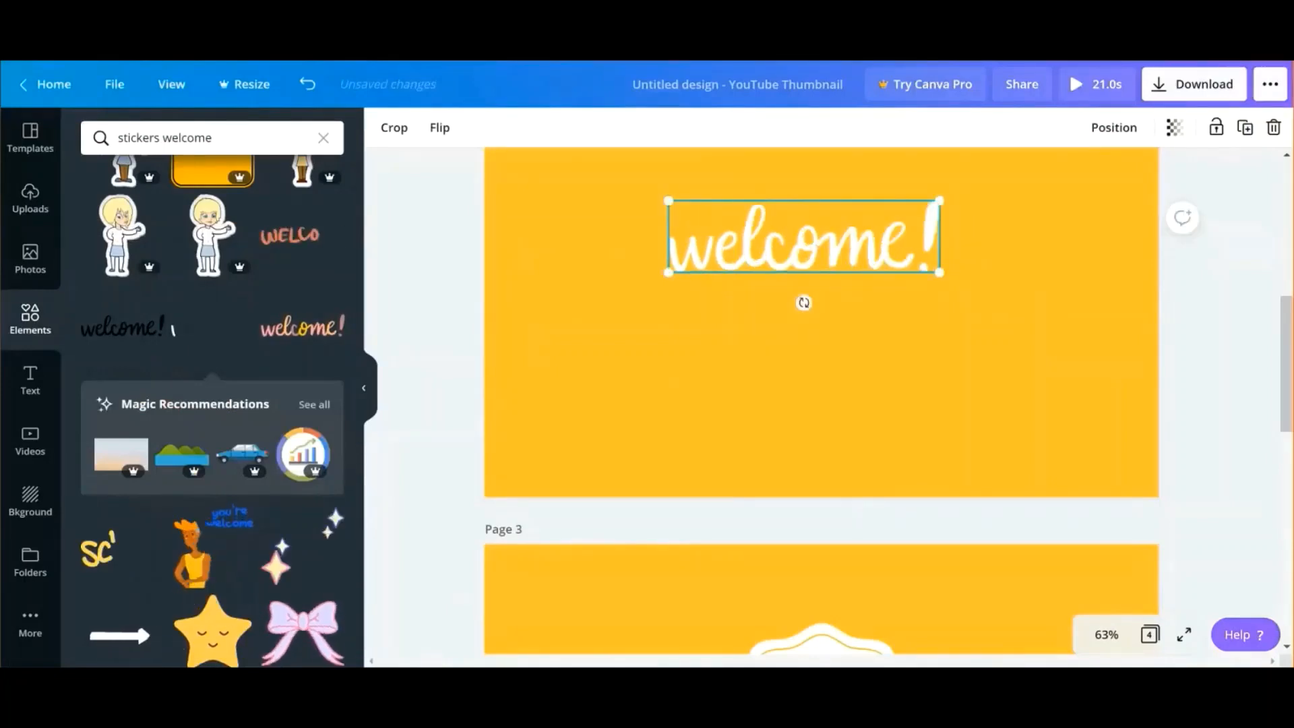
drag(939, 272, 951, 271)
drag(845, 222, 837, 177)
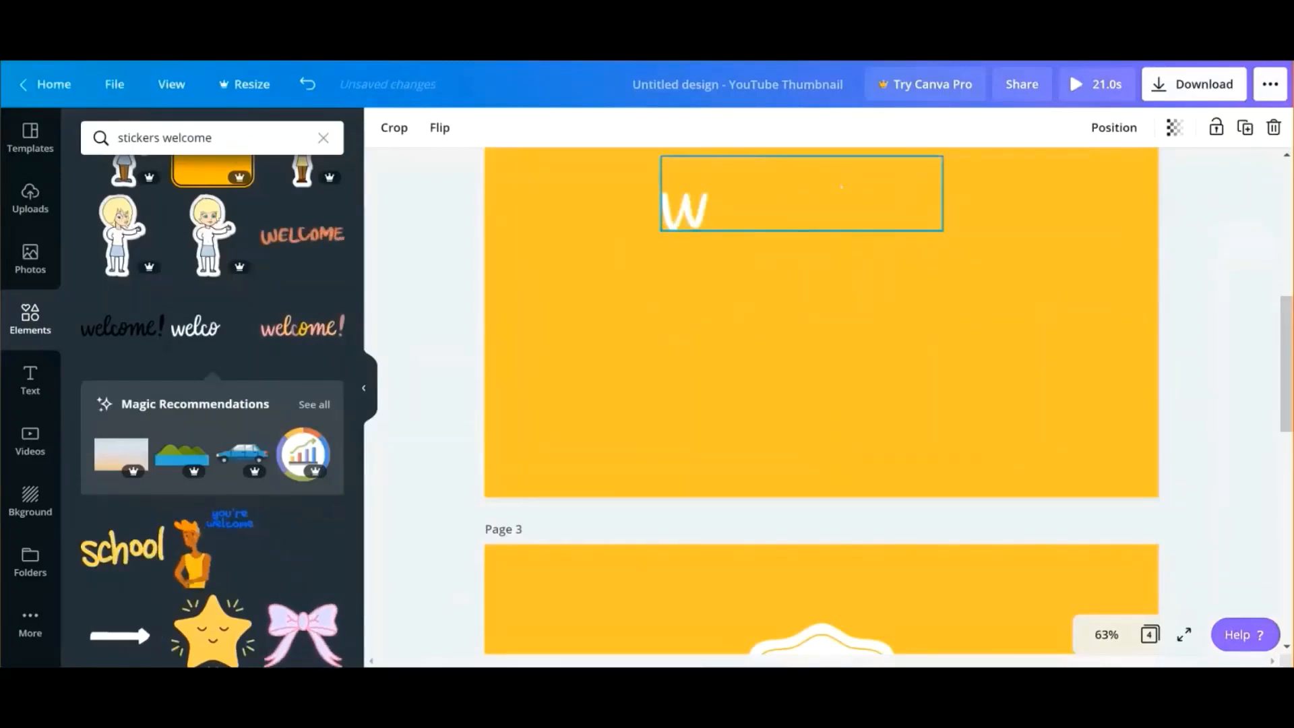
drag(941, 230, 997, 245)
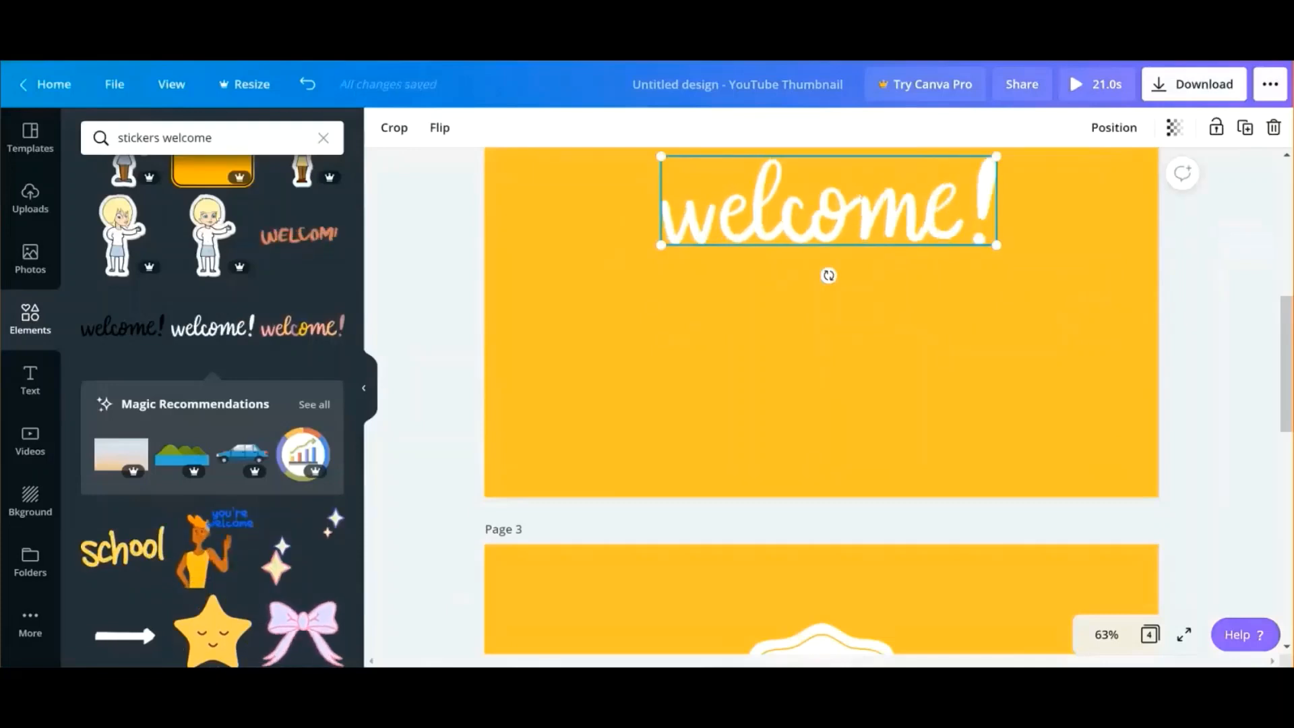
drag(862, 197, 860, 196)
scroll(821, 405, up, 3)
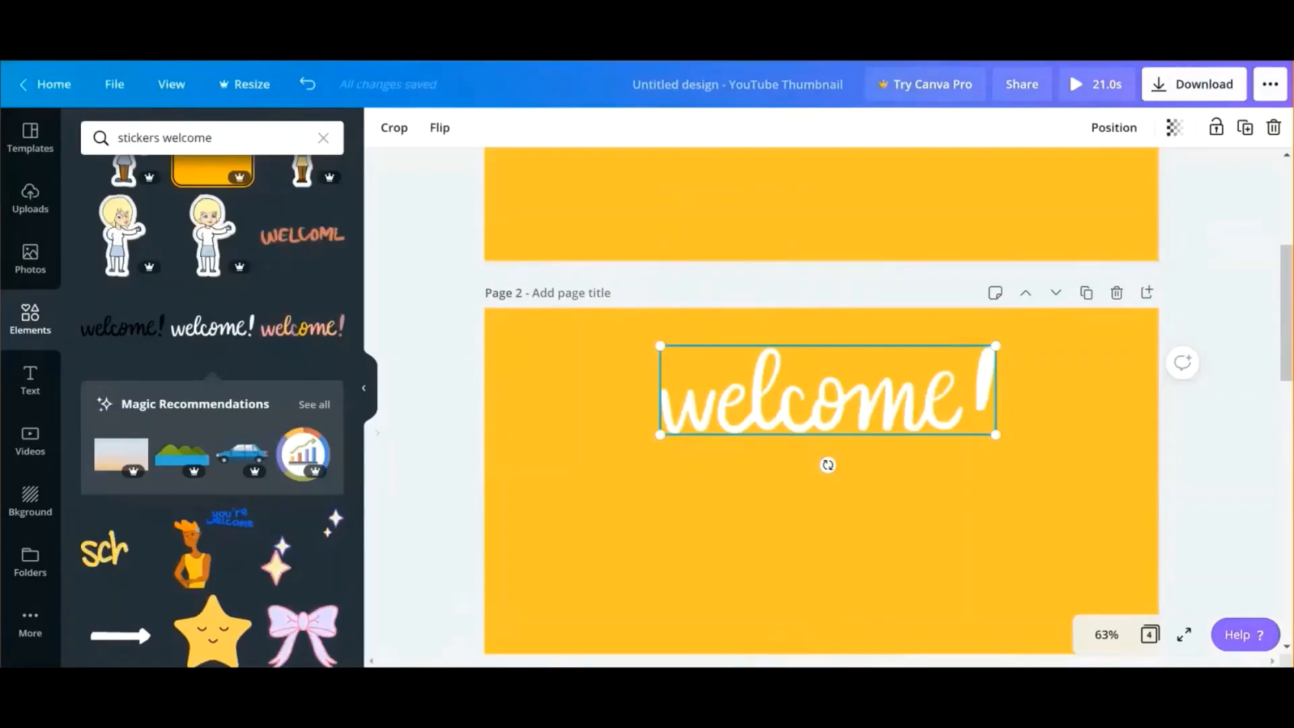
Browse the "stickers welcome" results for another sticker to go with the "welcome!" sticker on page 2.
click(618, 482)
scroll(618, 482, down, 2)
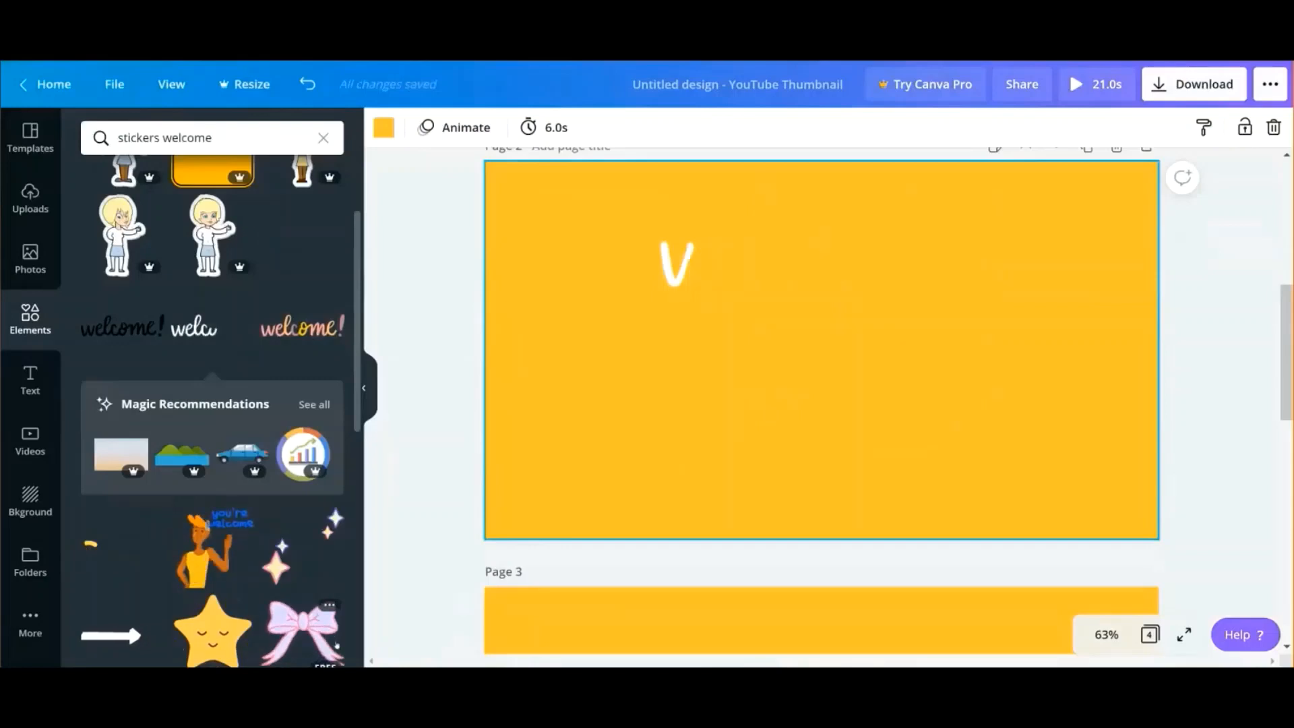
scroll(207, 490, down, 8)
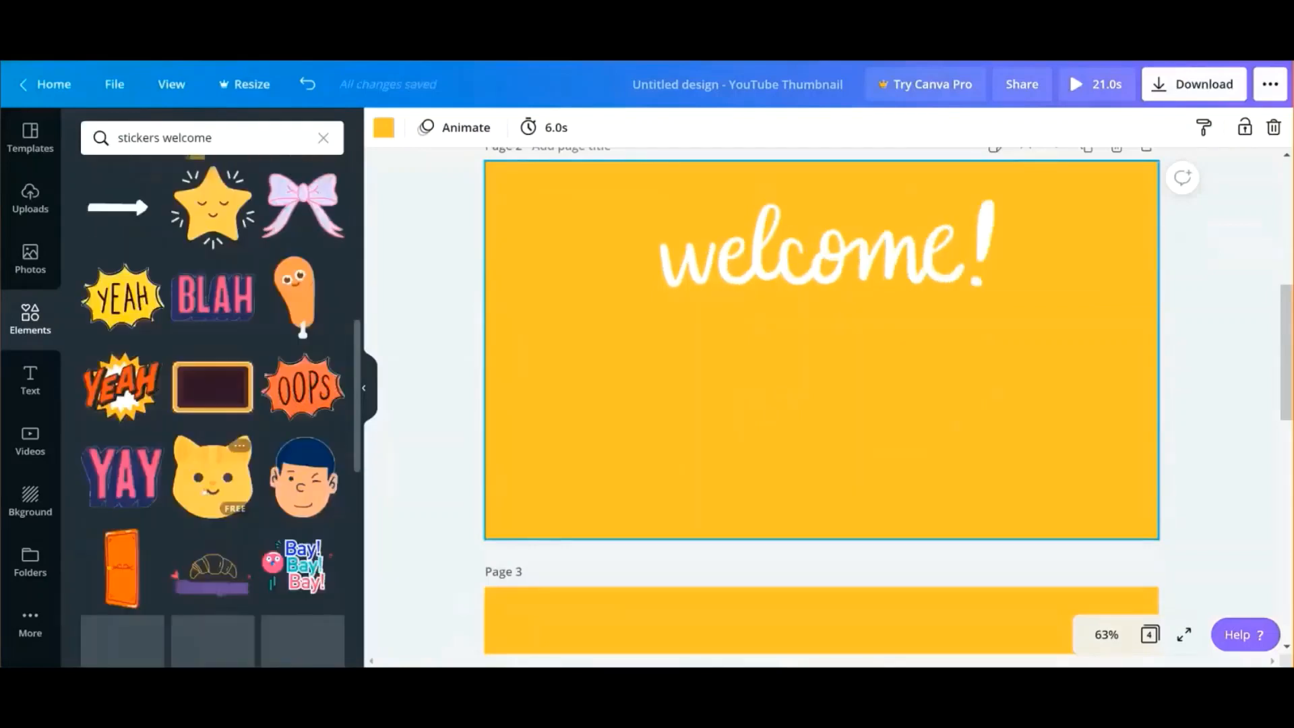
scroll(207, 490, down, 3)
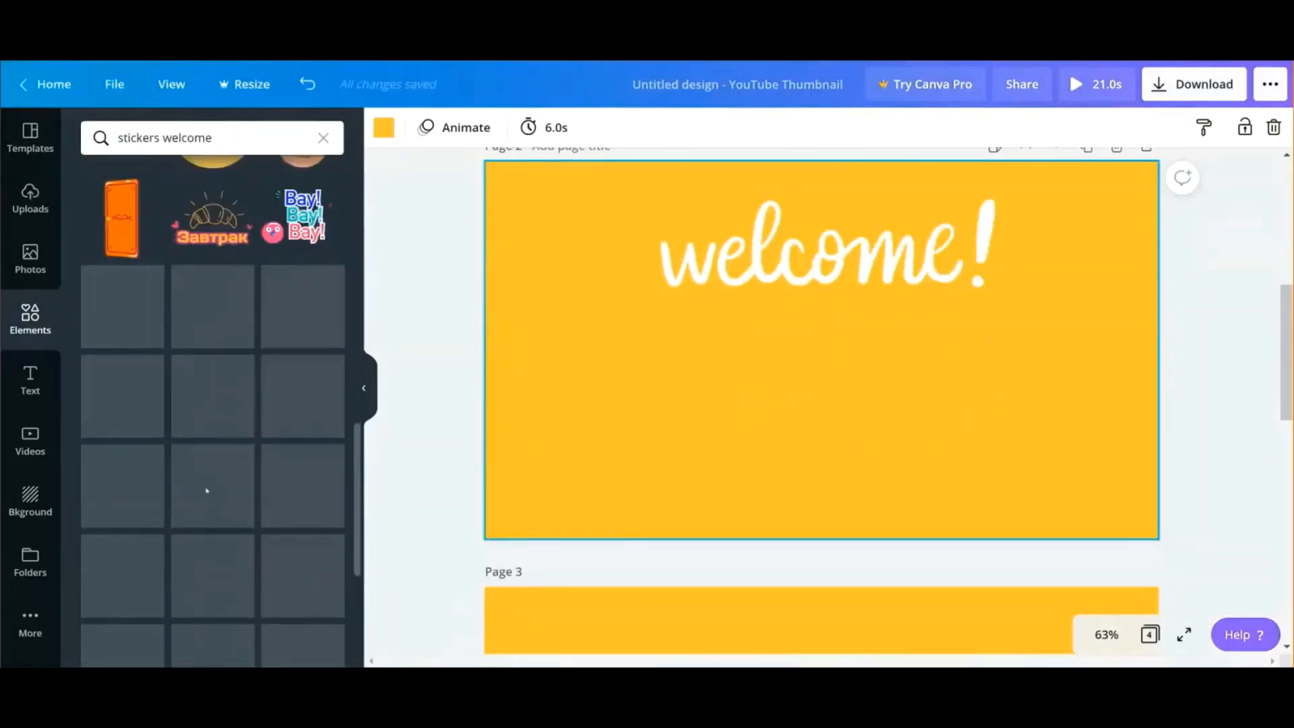
scroll(207, 490, up, 3)
scroll(207, 490, down, 2)
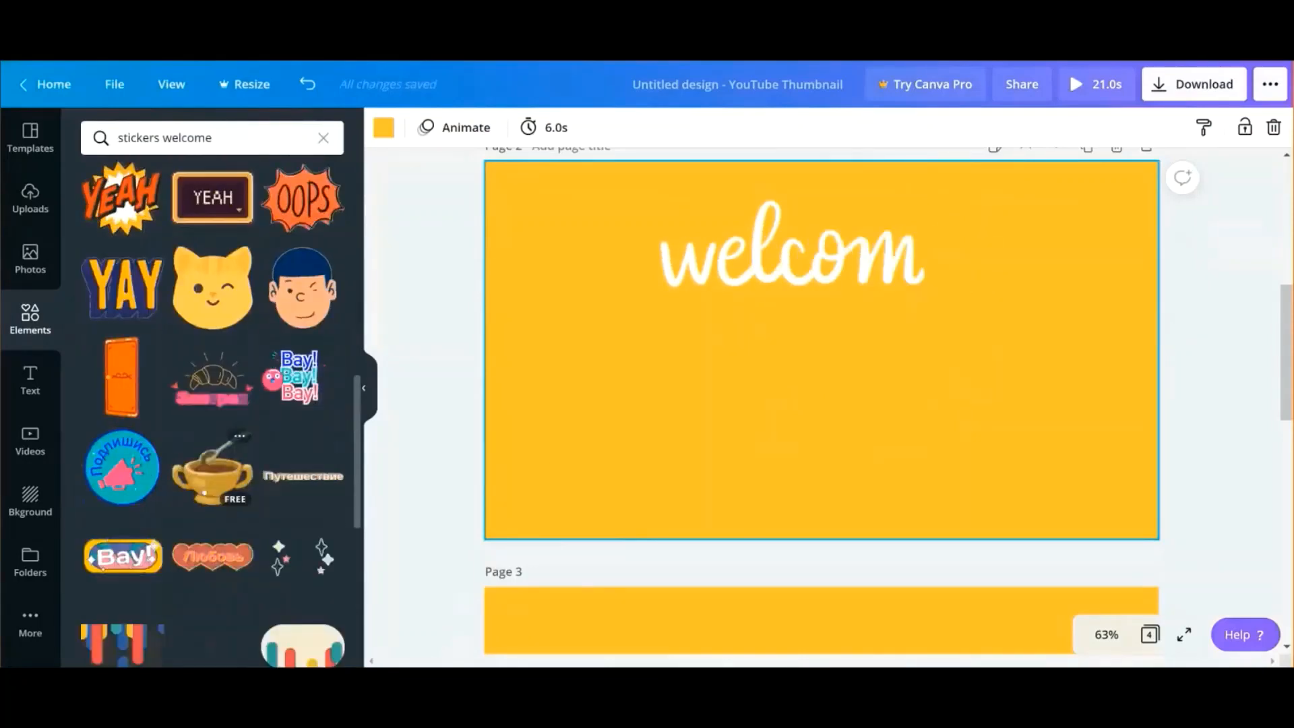
scroll(202, 490, down, 2)
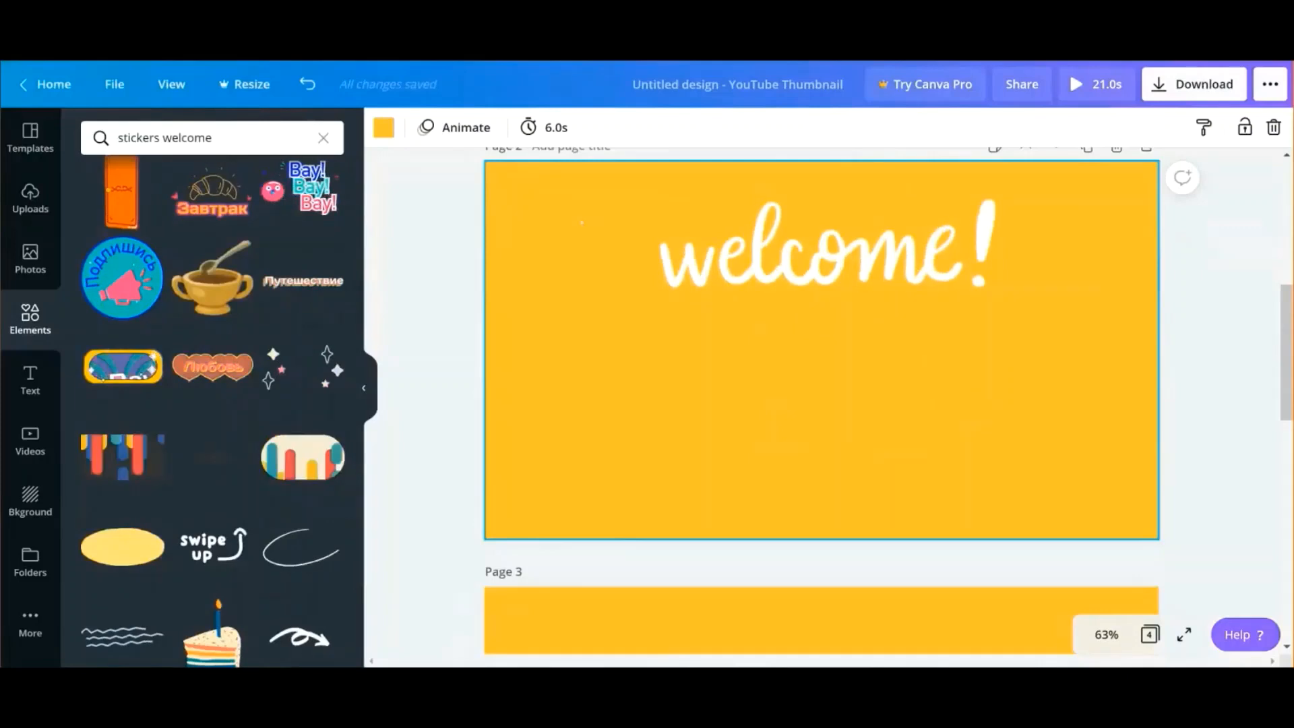
Add the handwritten "engaged!" font combination from the text library to page 2.
click(30, 381)
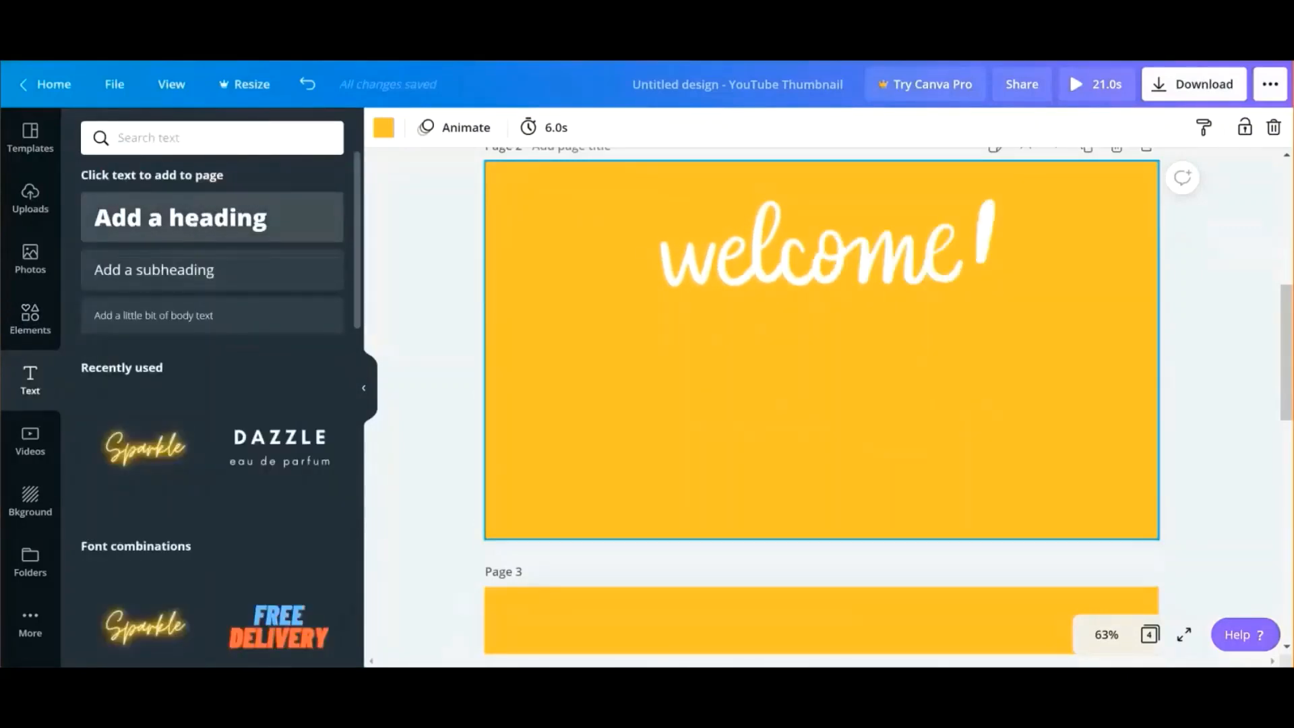
scroll(256, 430, down, 8)
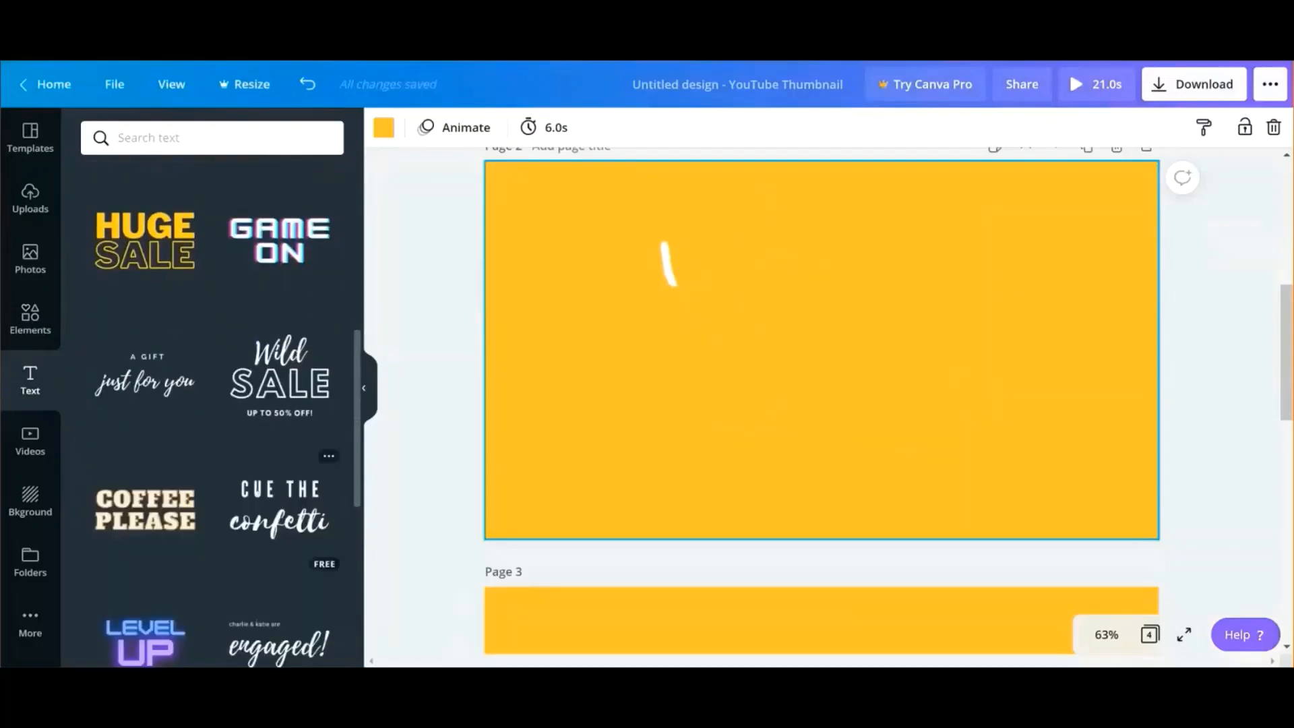
scroll(230, 570, down, 5)
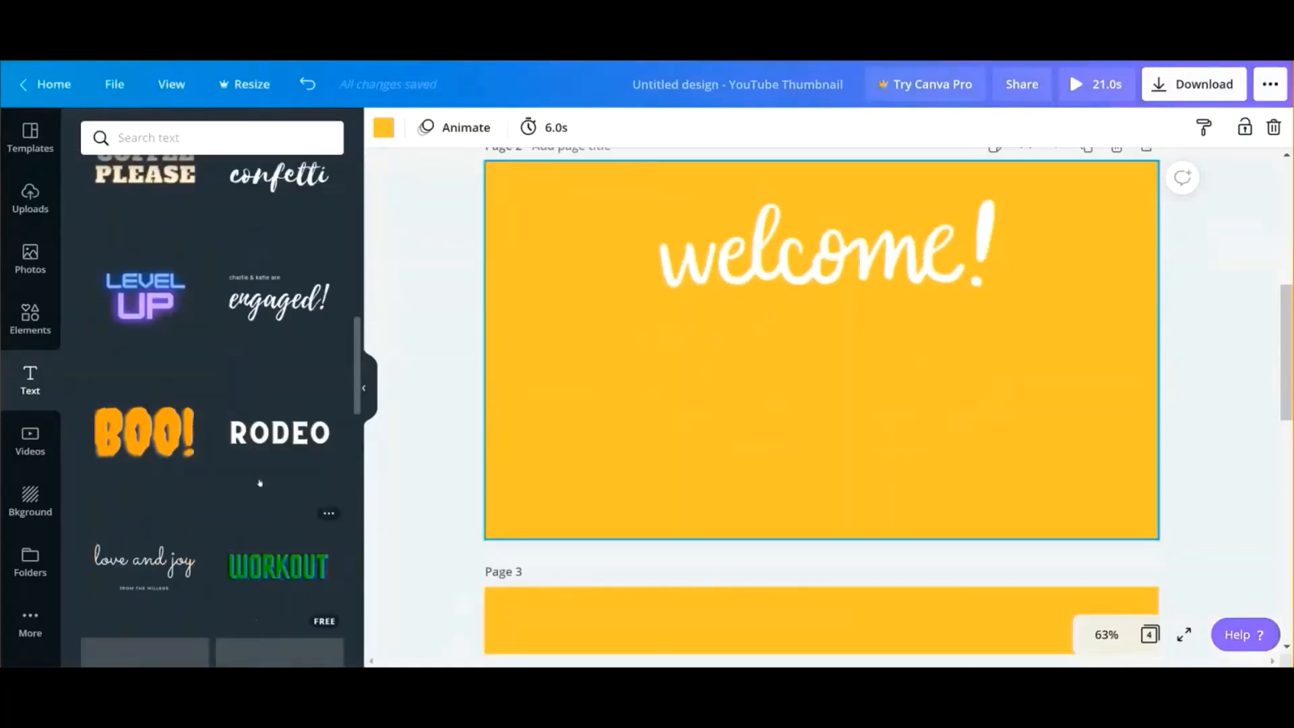
scroll(256, 619, up, 3)
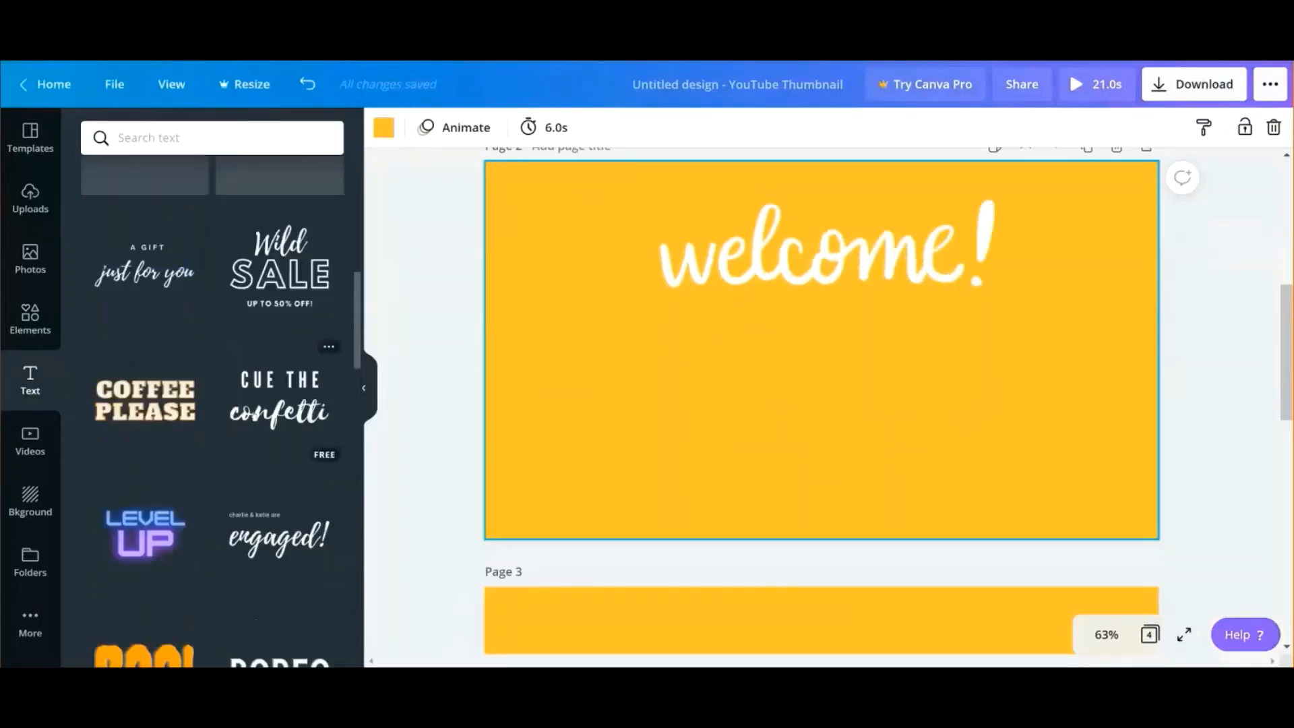
click(279, 536)
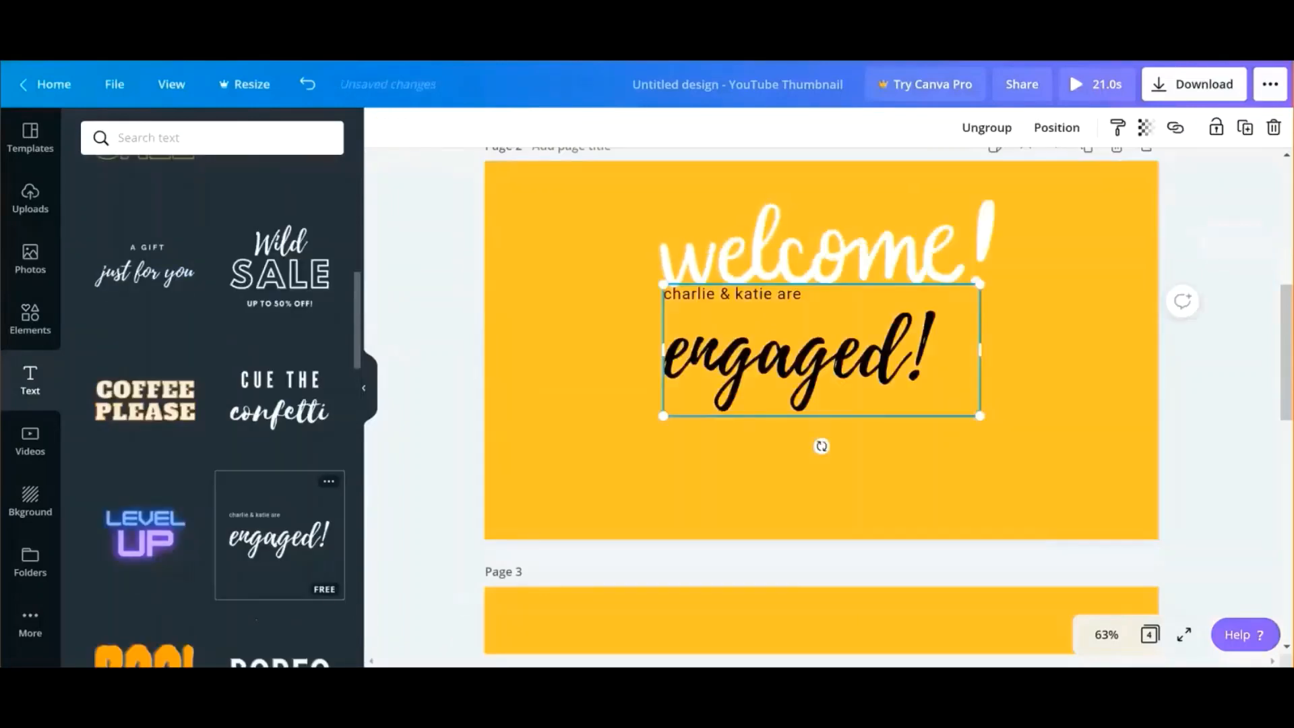
Delete all the text in the small line above "engaged!" on page 2.
click(823, 295)
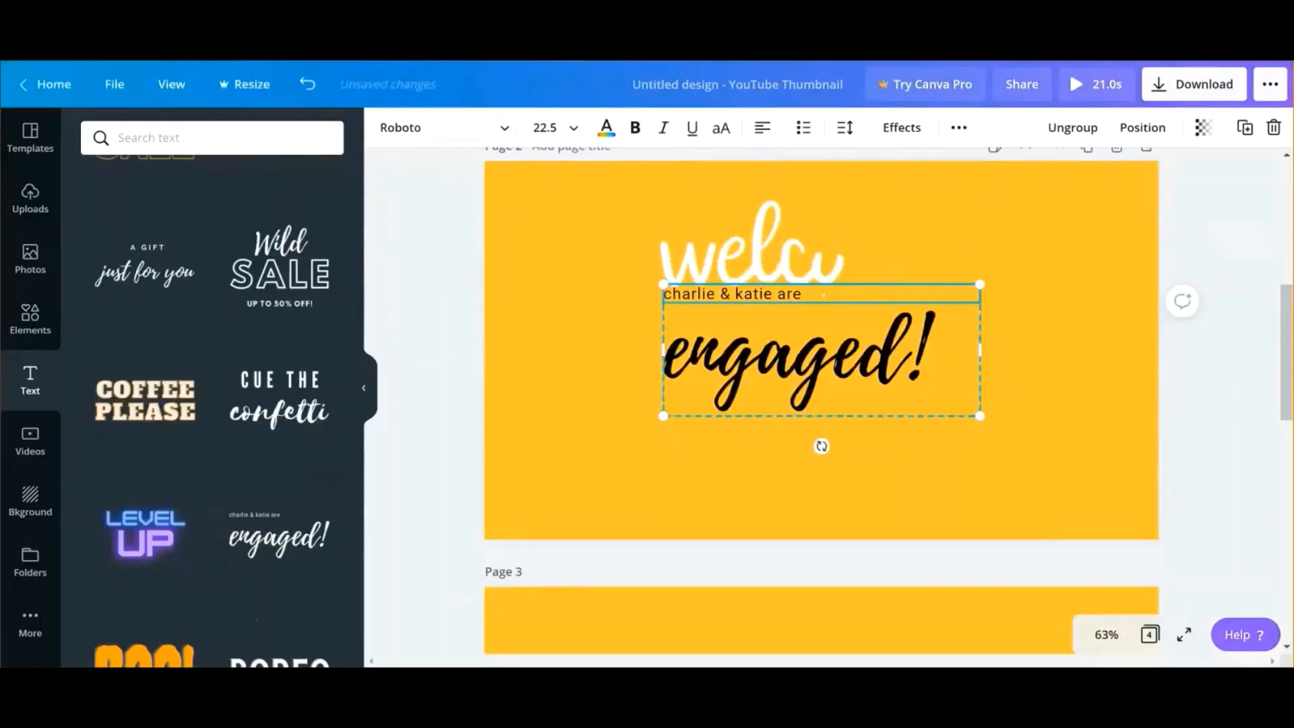
key(BackSpace)
key(BackSpace)
key(BackSpace)
key(BackSpace)
key(BackSpace)
key(BackSpace)
key(BackSpace)
key(BackSpace)
key(BackSpace)
key(BackSpace)
key(BackSpace)
key(BackSpace)
key(BackSpace)
key(BackSpace)
key(BackSpace)
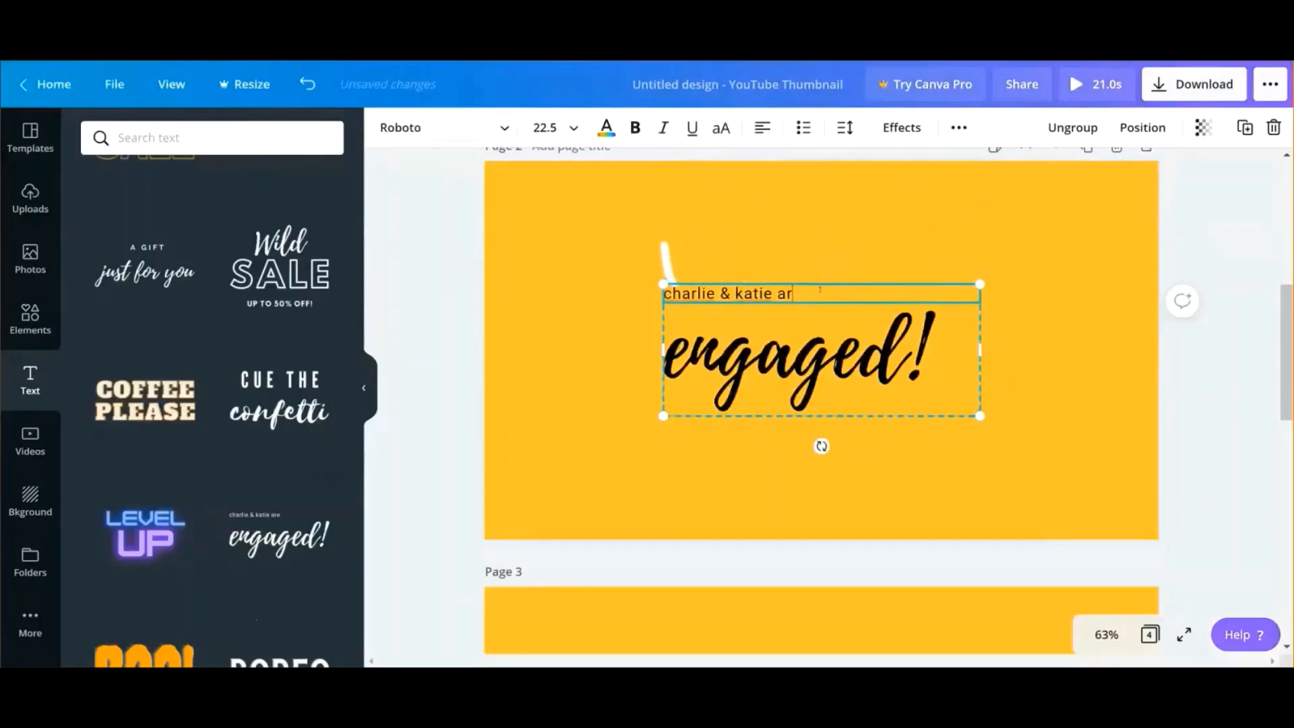
key(BackSpace)
key(BackSpace)
key(BackSpace)
key(BackSpace)
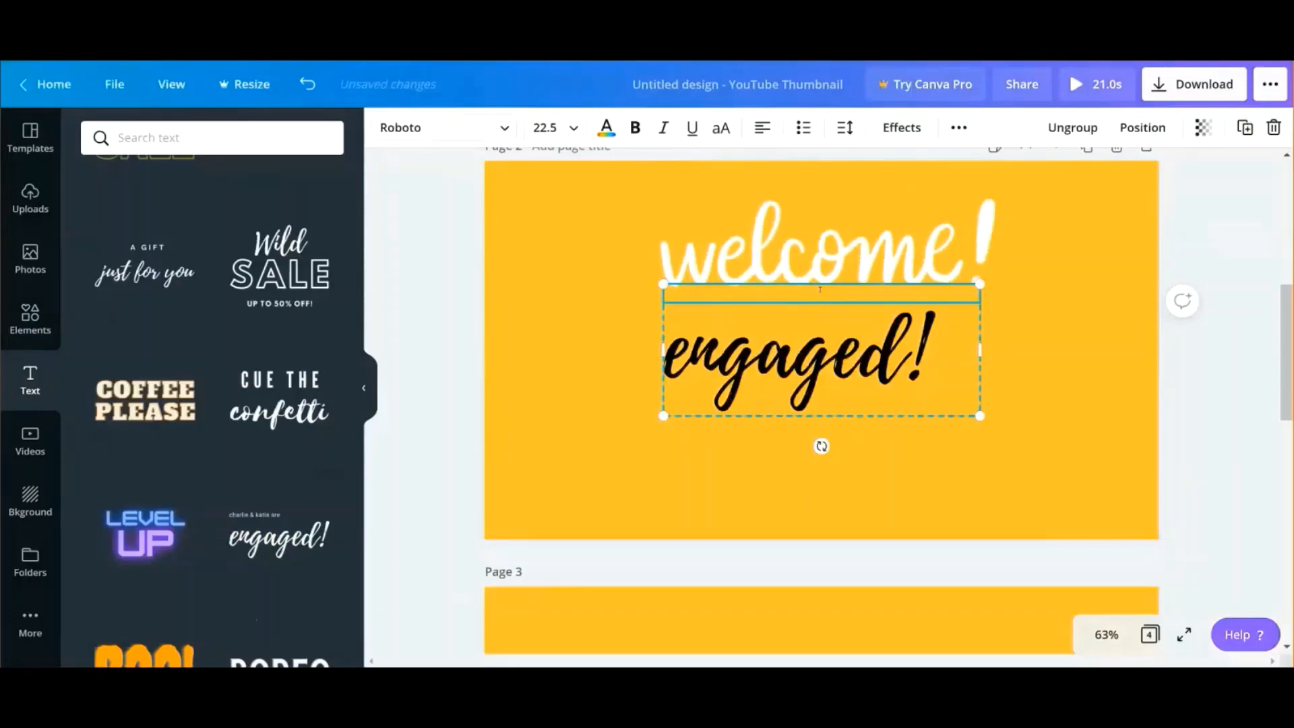
Replace the script text "engaged!" with "to my YouTube".
click(925, 357)
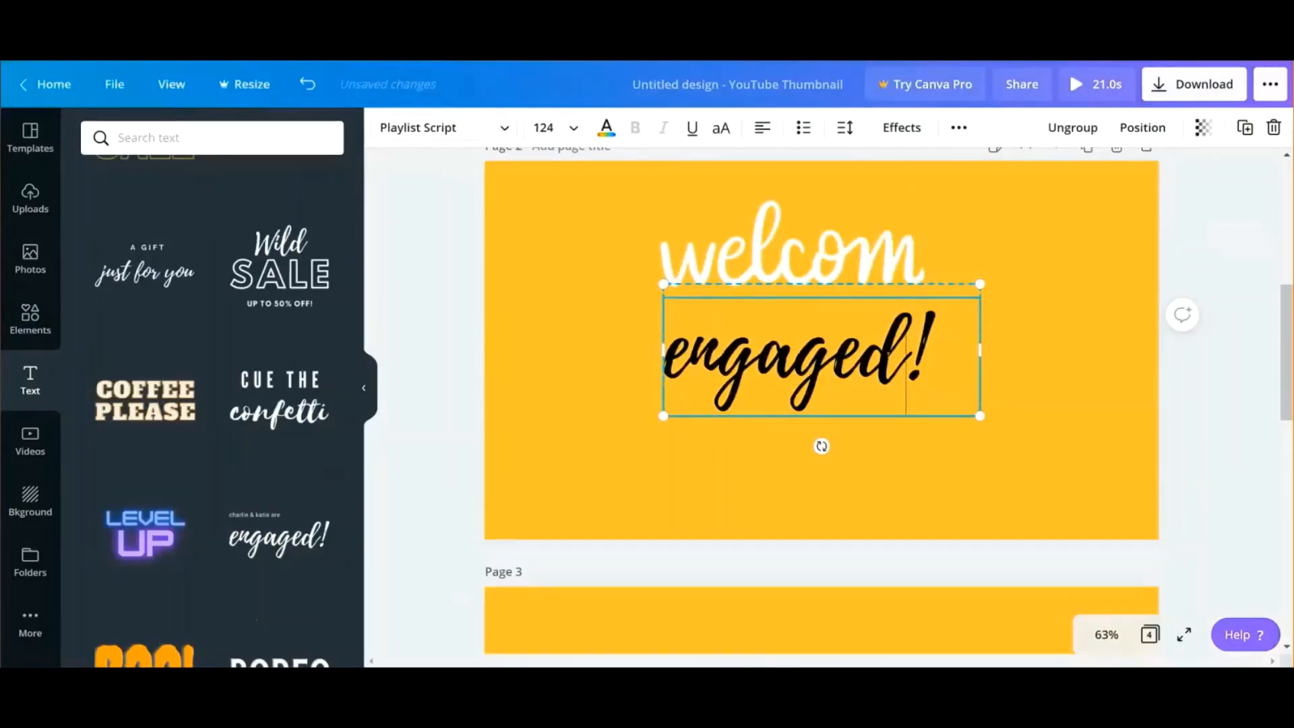
key(BackSpace)
key(BackSpace)
key(BackSpace)
key(BackSpace)
key(BackSpace)
key(BackSpace)
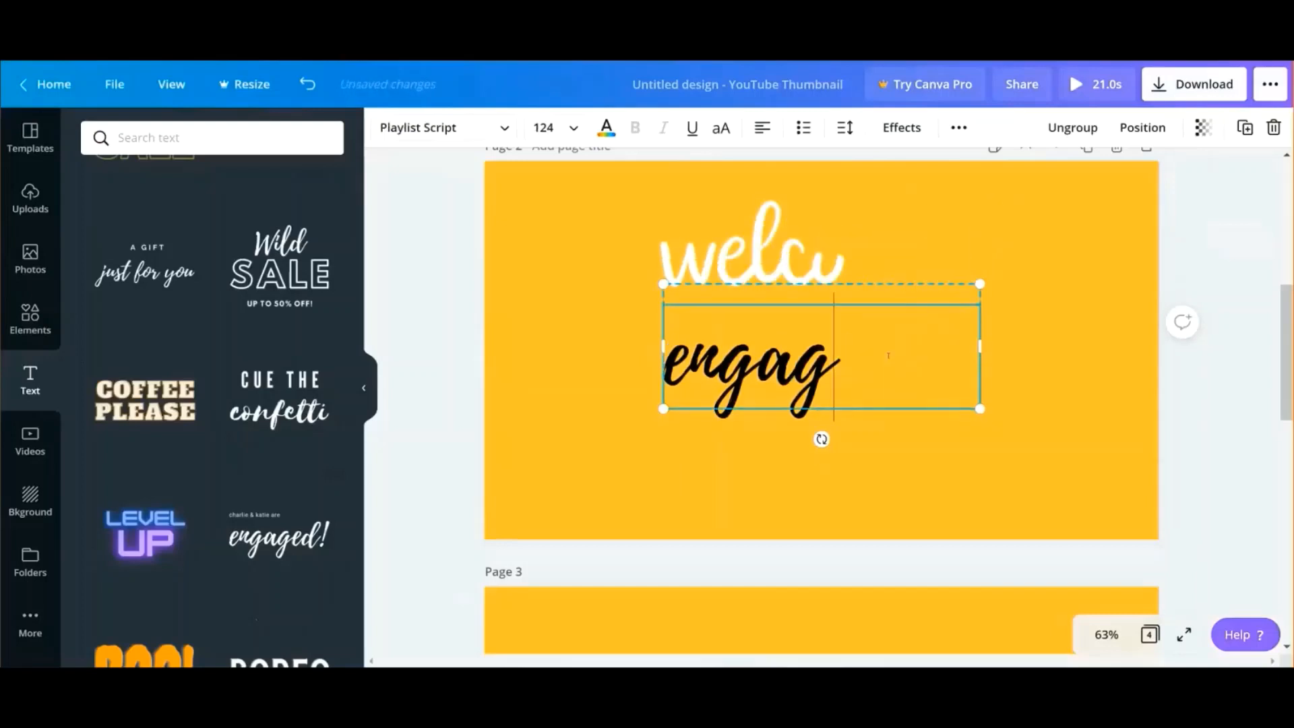
key(BackSpace)
key(BackSpace)
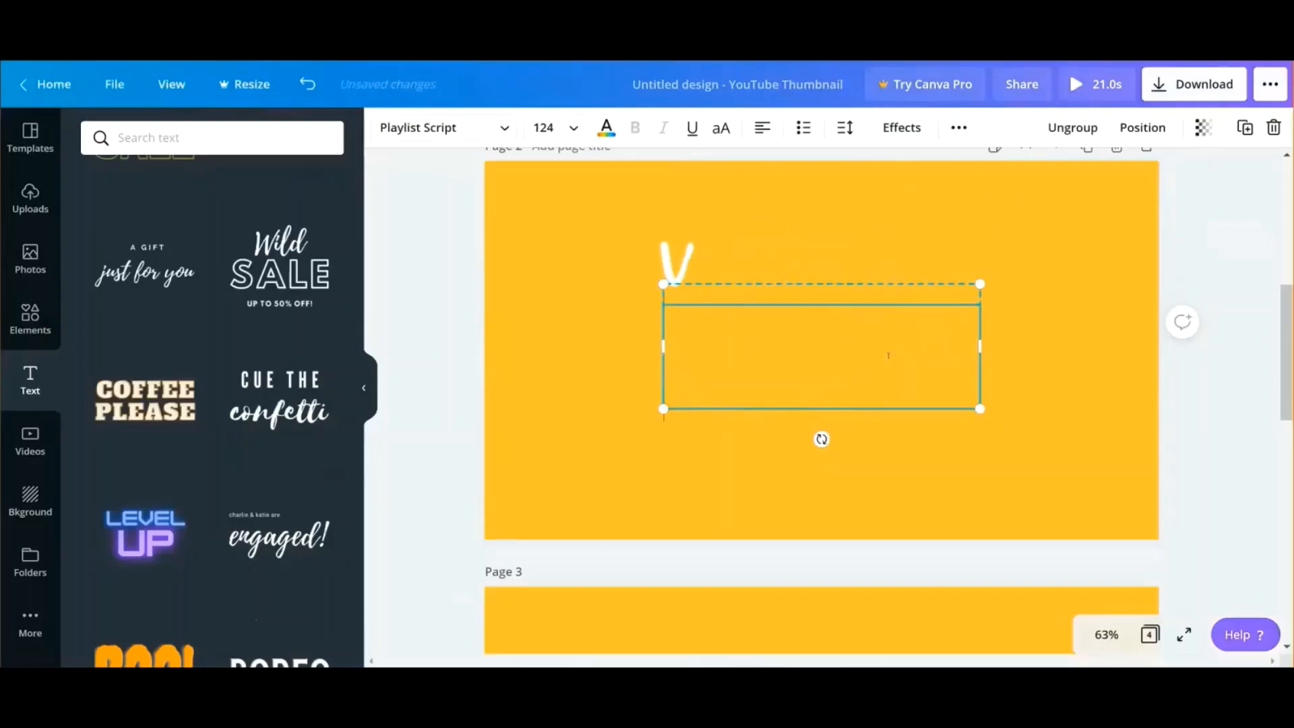
text(to)
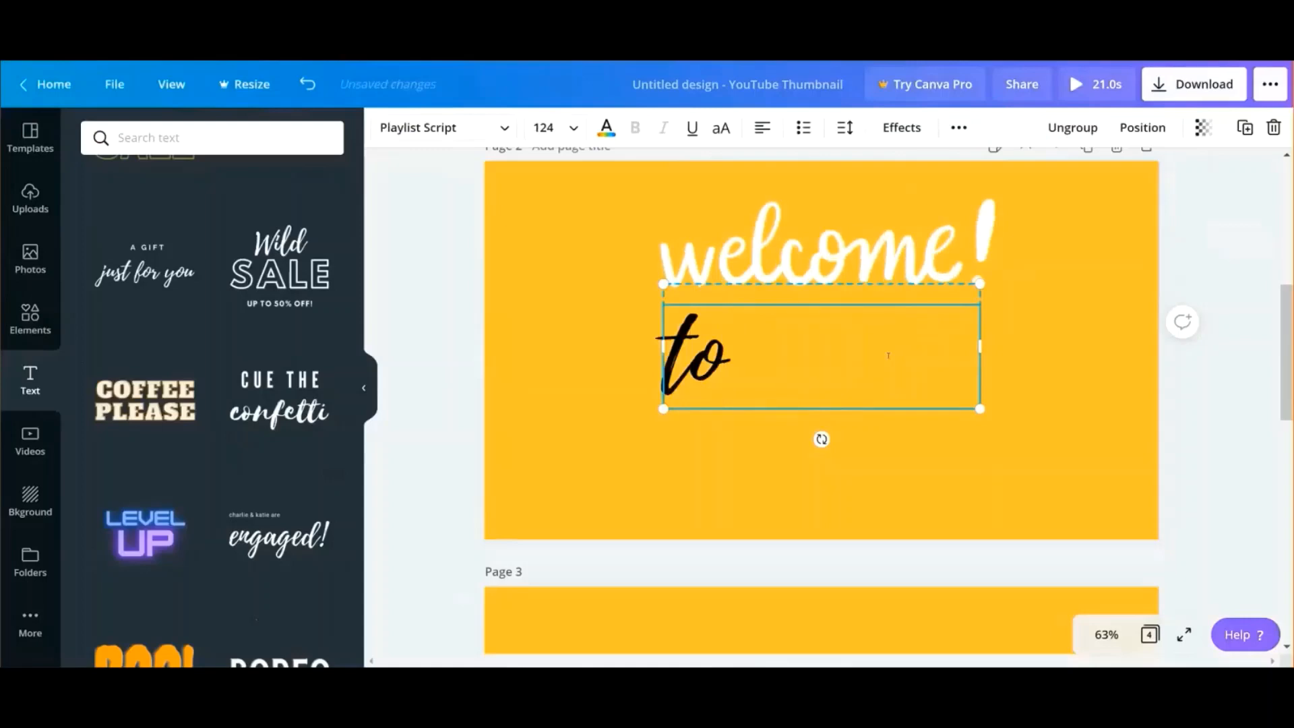
text( my)
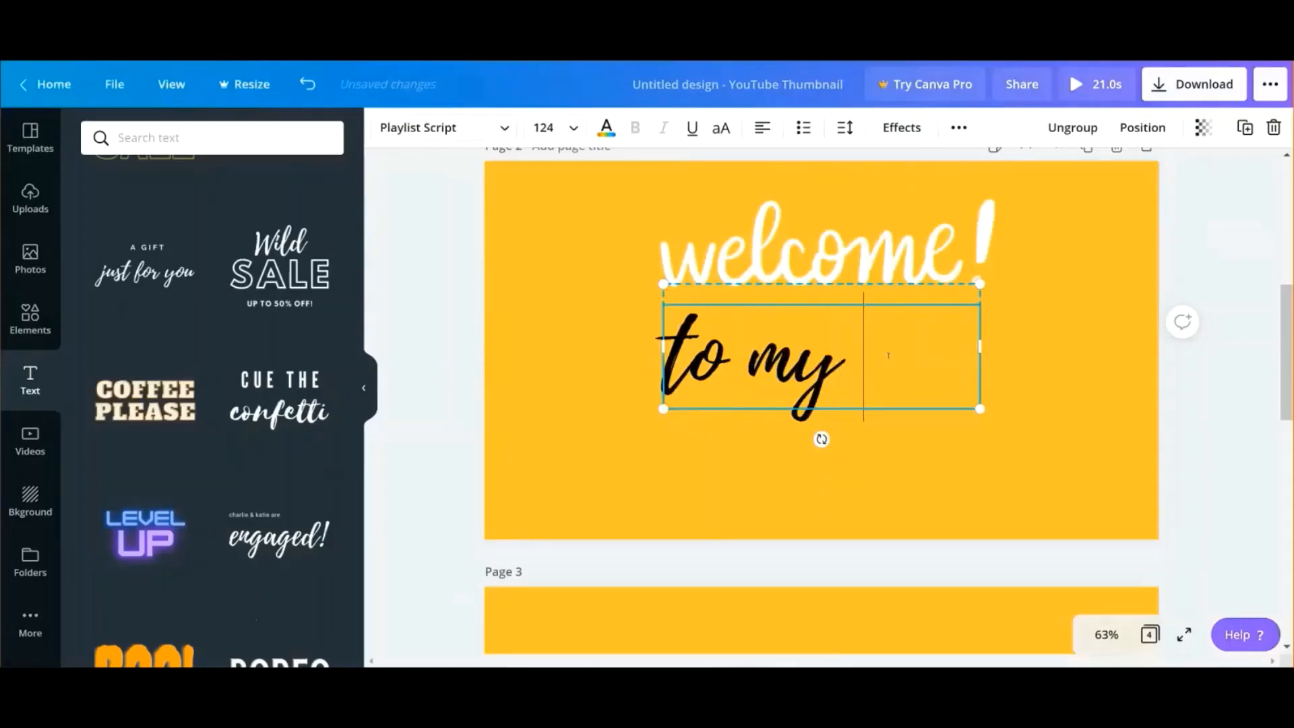
text( yo)
key(BackSpace)
key(BackSpace)
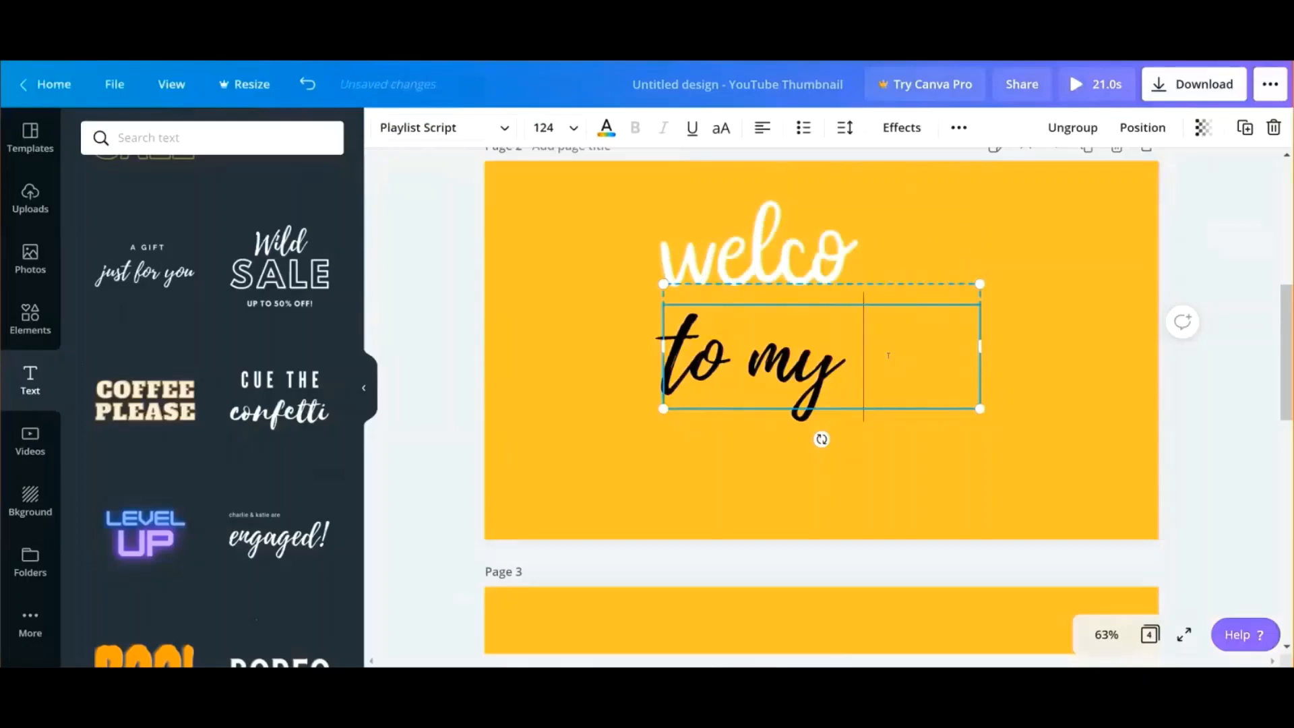
text(Y)
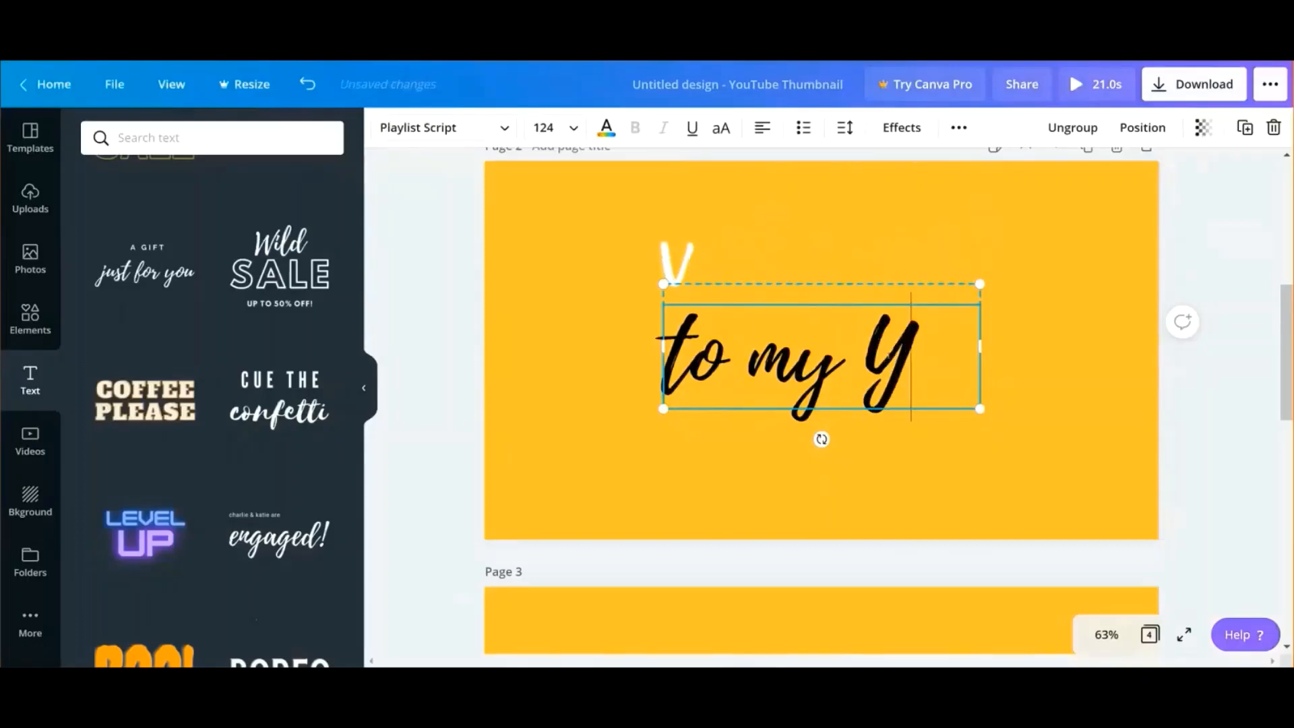
text(ouTu)
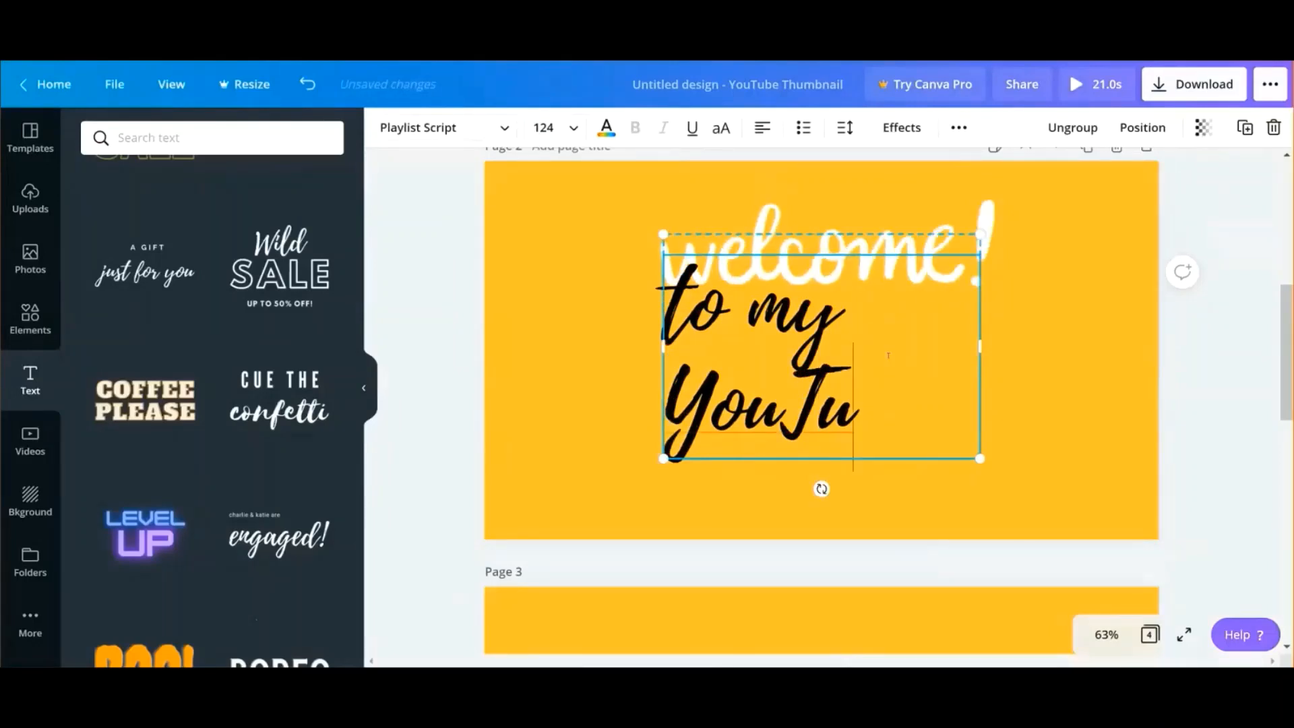
text(be)
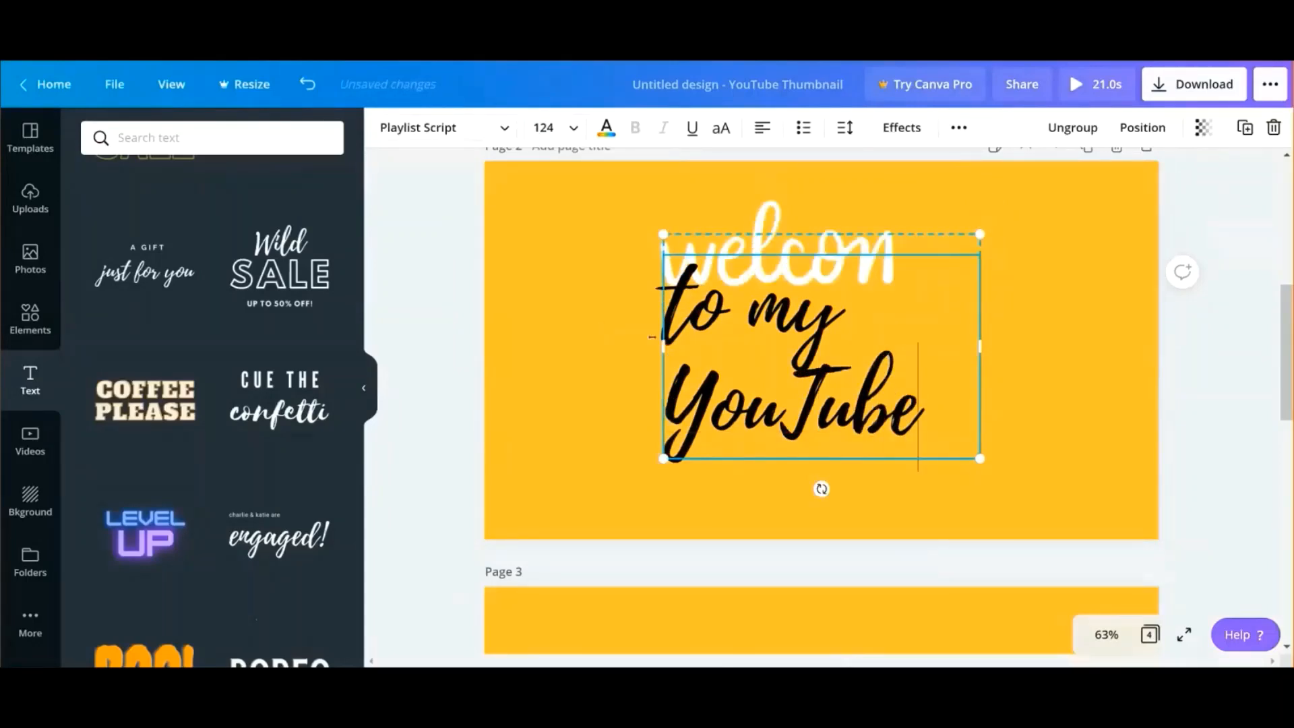
Widen the text box on both sides so "to my YouTube" fits on one line, and scale the text down to size 87.8.
drag(663, 347, 505, 347)
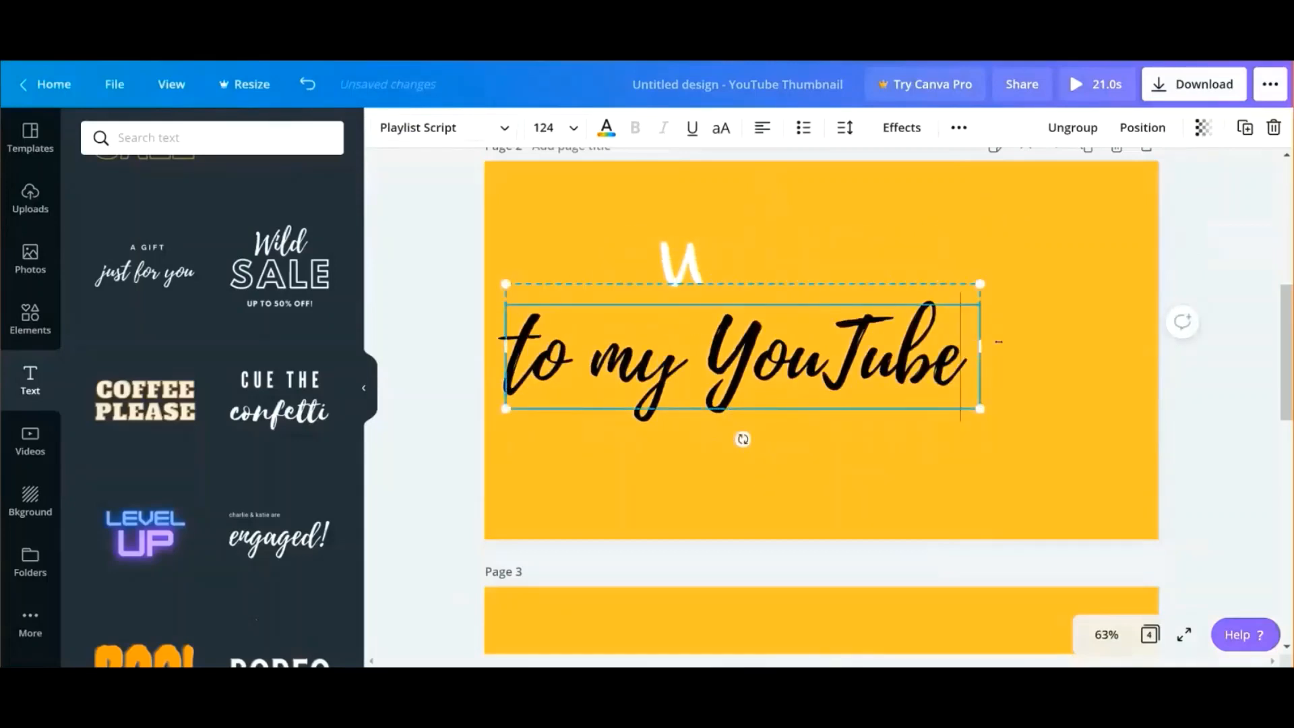
drag(977, 342, 1037, 345)
drag(755, 348, 822, 347)
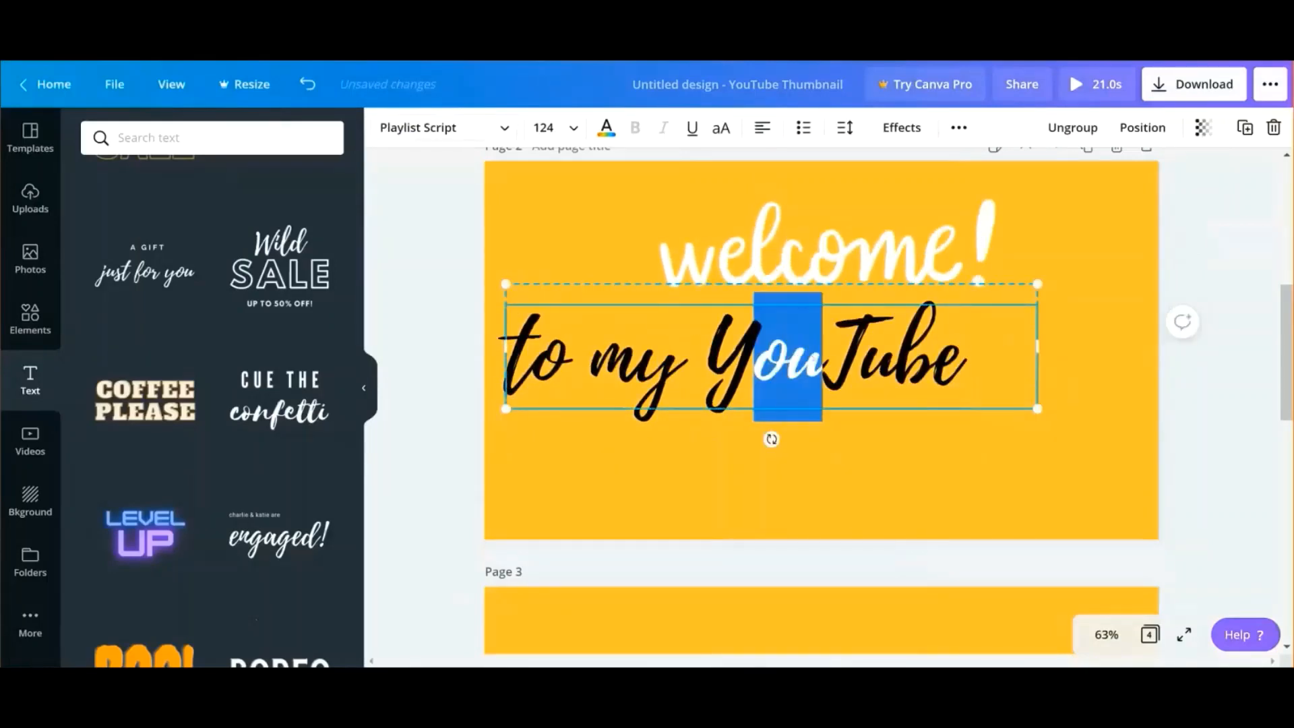
click(826, 465)
click(748, 367)
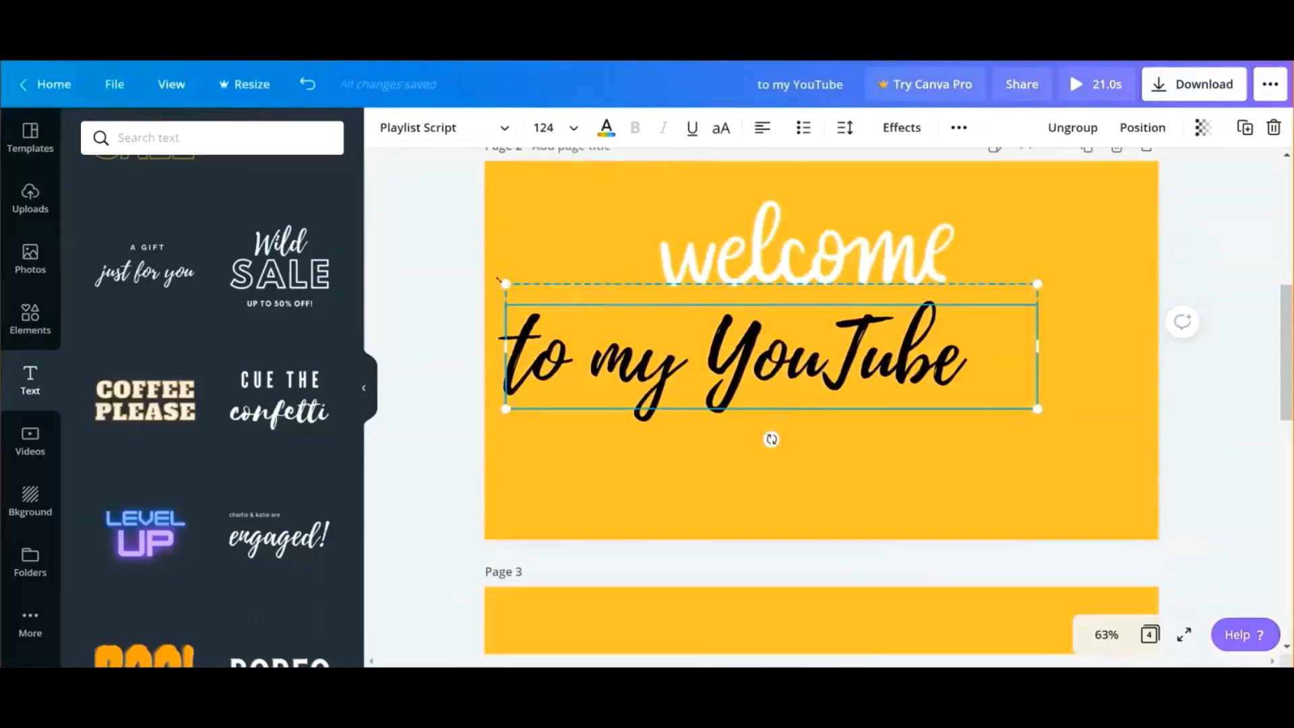
drag(506, 284, 661, 321)
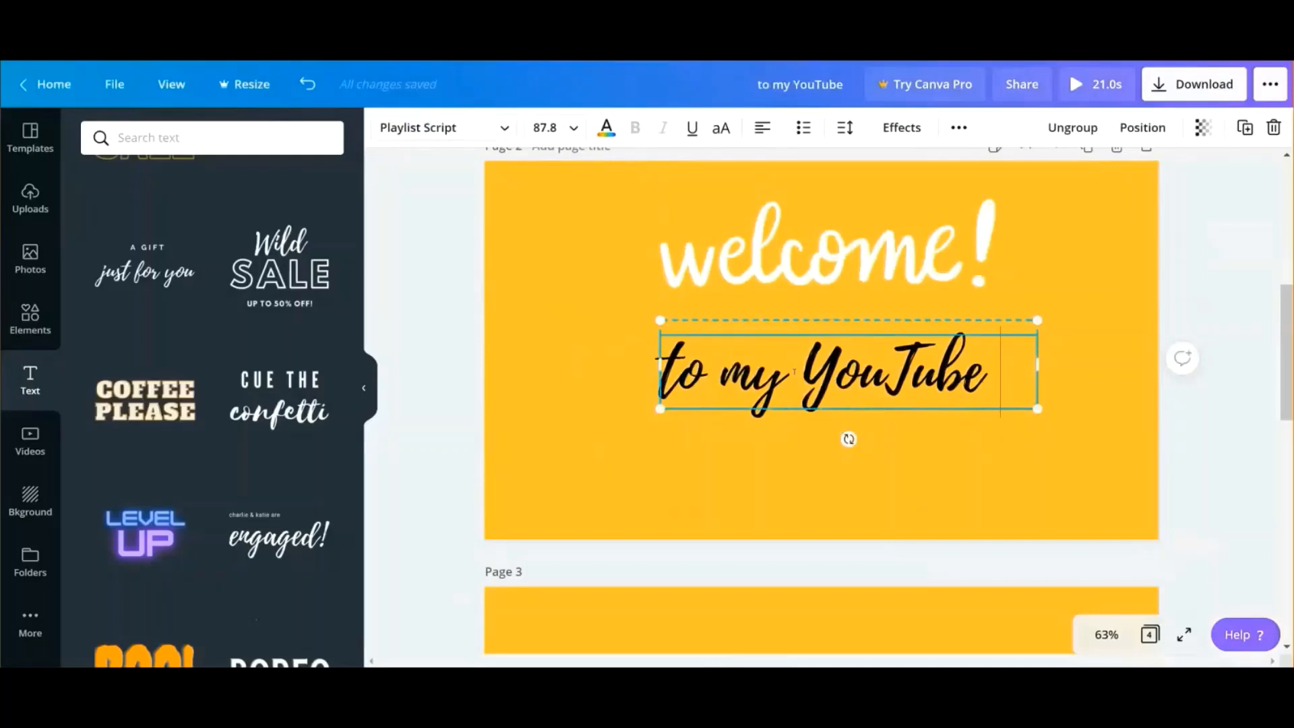
Extend the text to "to my YouTube Channel" at size 113 and widen its box to nearly the full page width.
drag(661, 409, 552, 491)
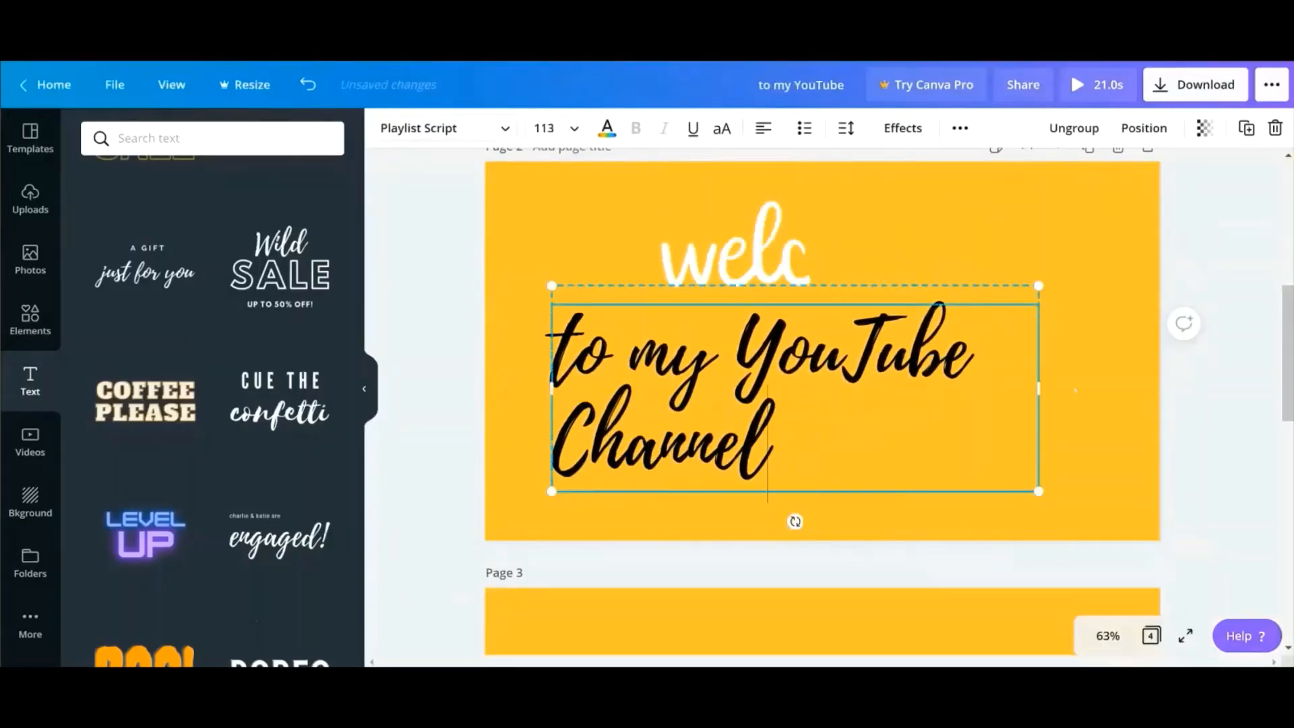
drag(1039, 389, 1110, 391)
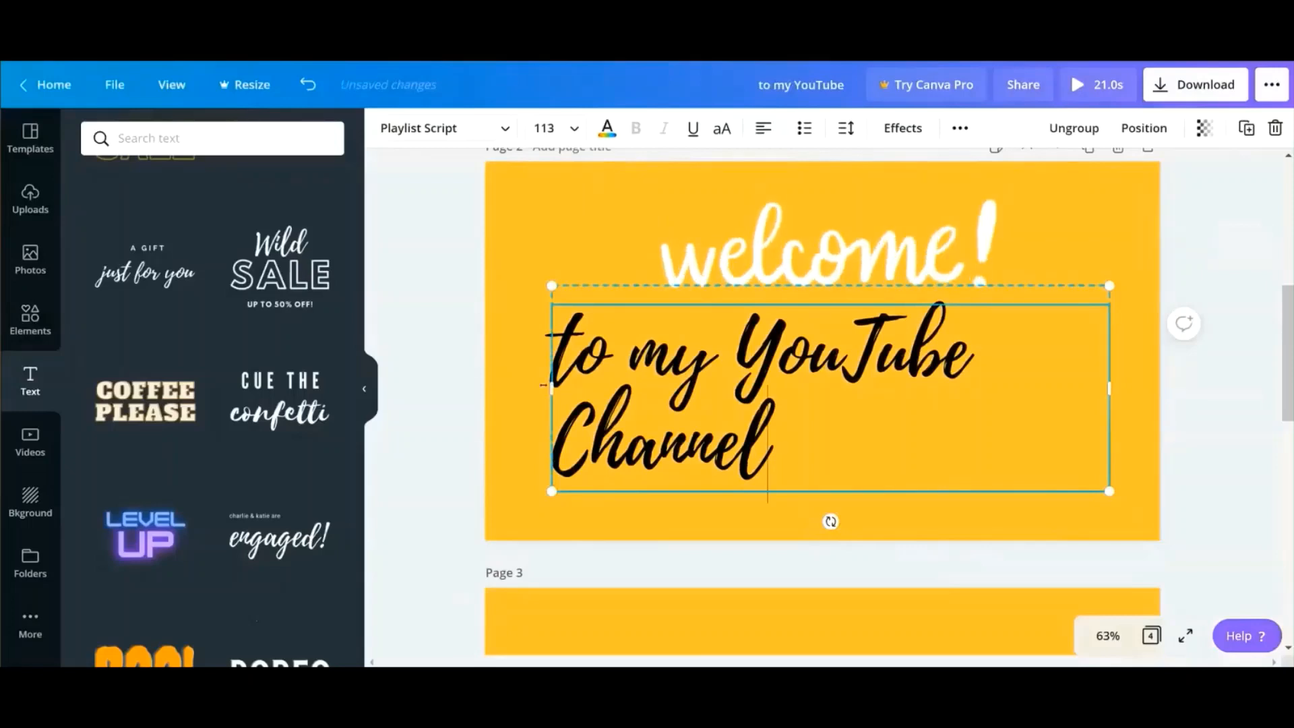
drag(549, 386, 522, 381)
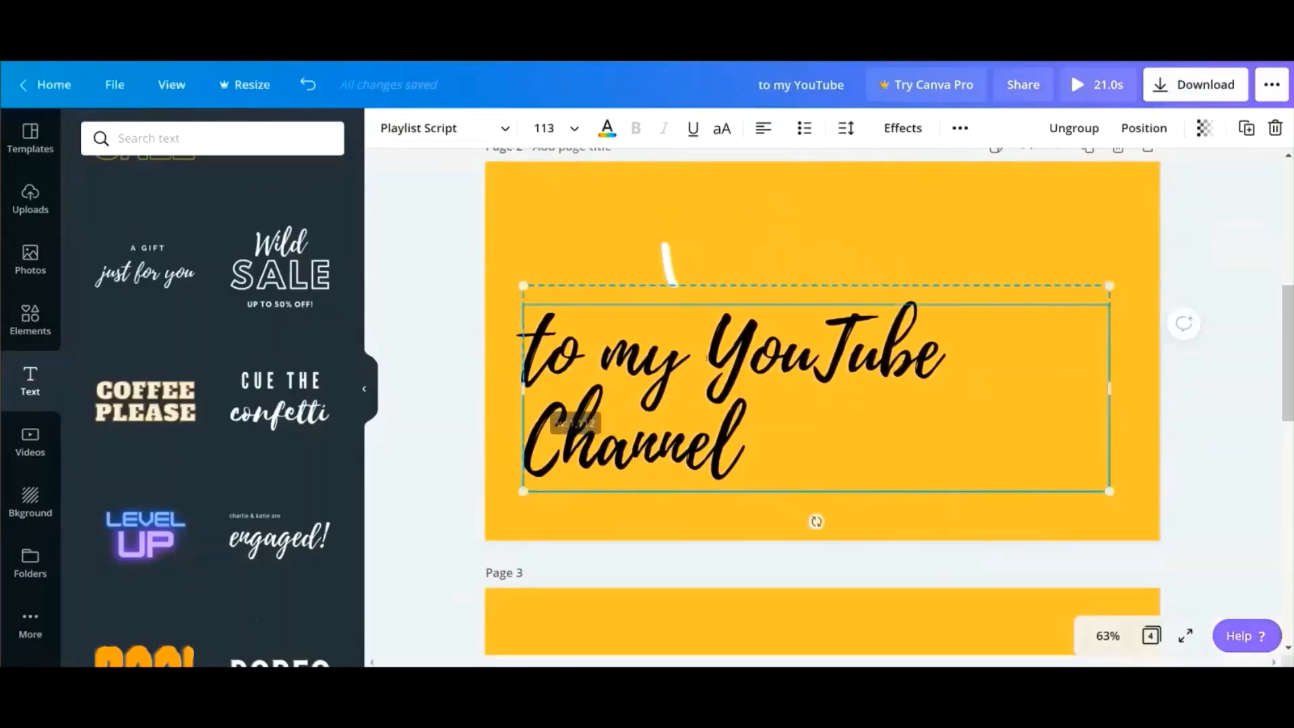
click(960, 348)
key(Delete)
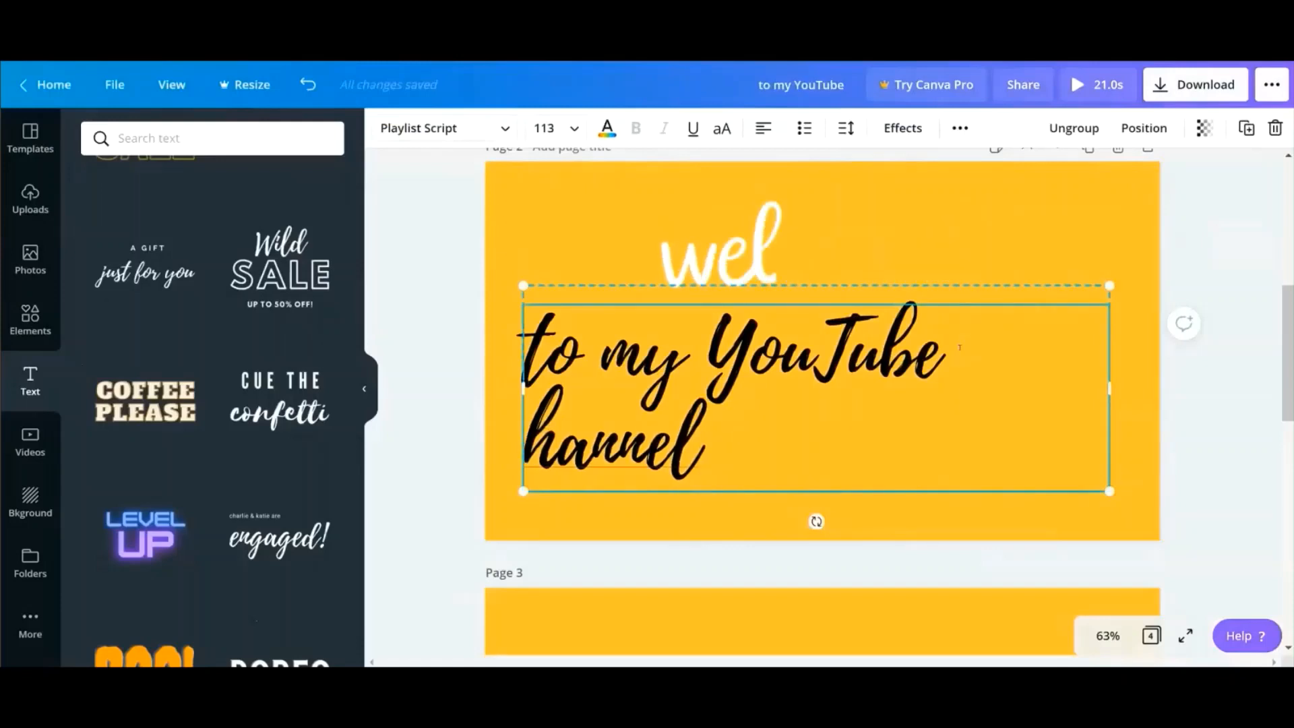
key(ctrl+z)
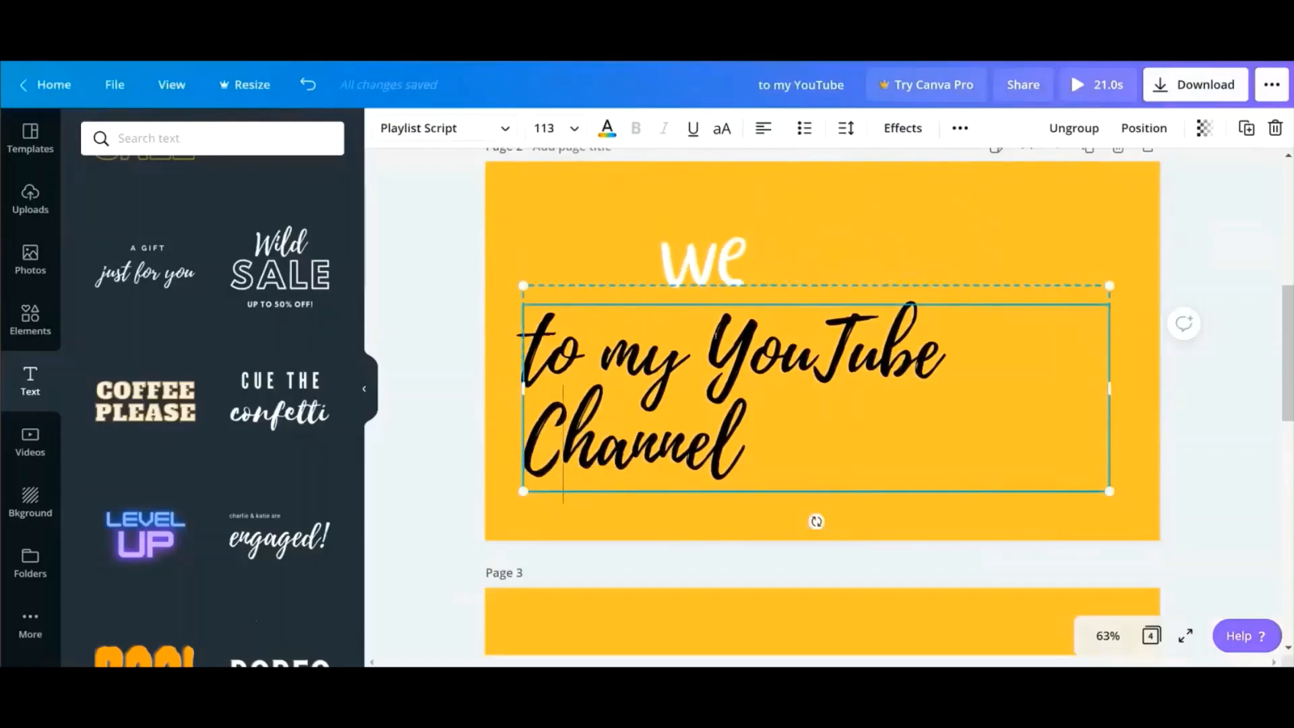
Break the line before "YouTube Channel" and indent "to my" with spaces so it sits below the second half of "welcome!".
click(706, 350)
key(Return)
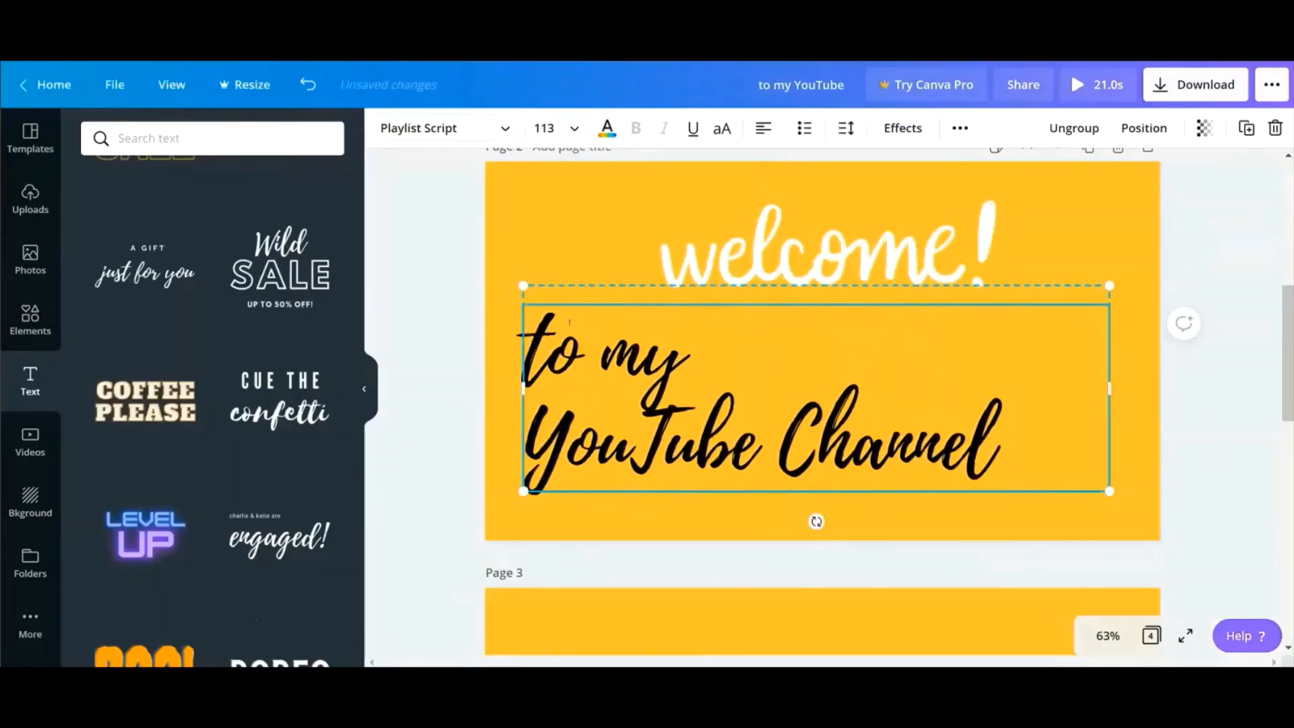
click(611, 327)
key(Left)
key(Left)
key(Left)
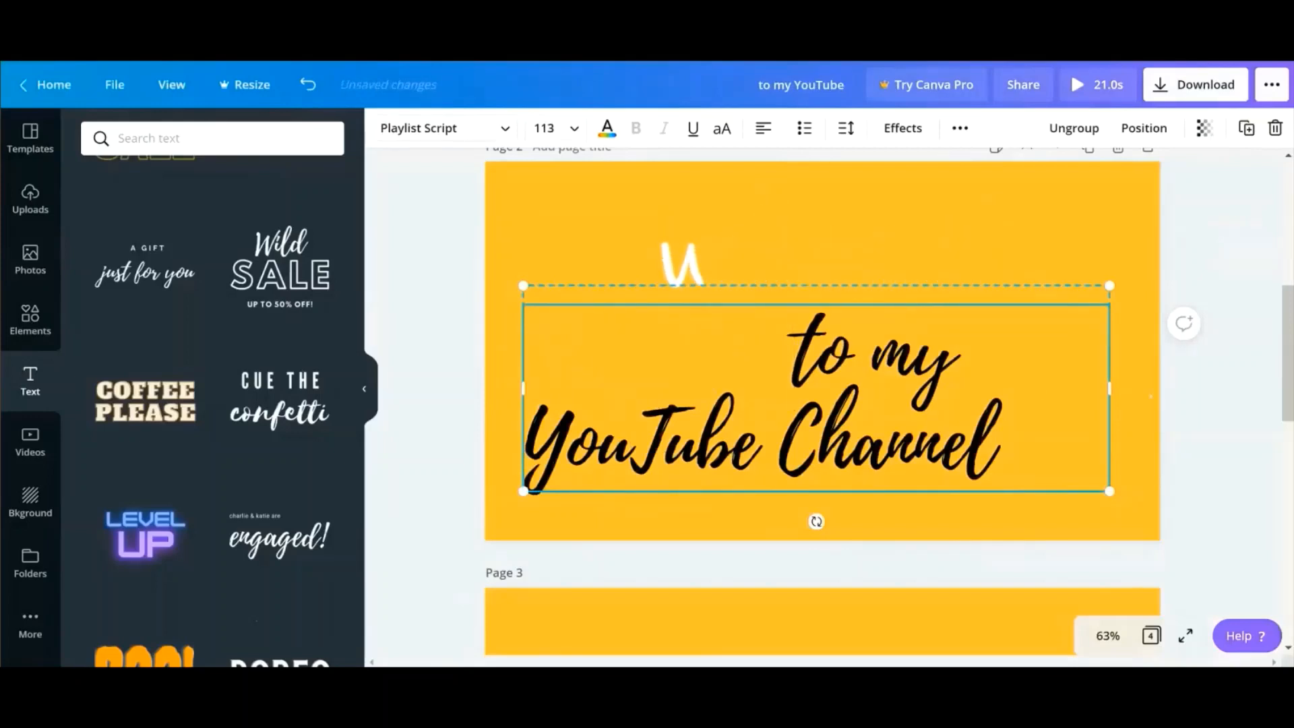
right_click(1150, 397)
click(1178, 398)
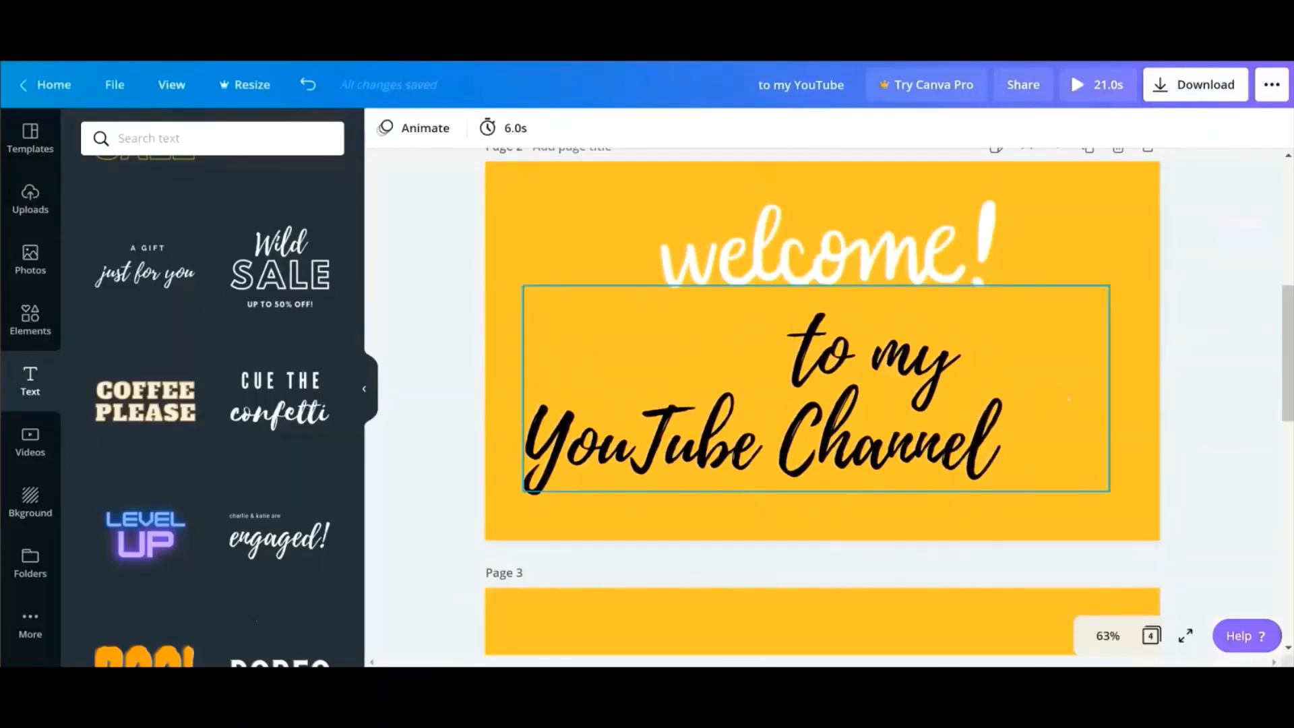
click(1093, 399)
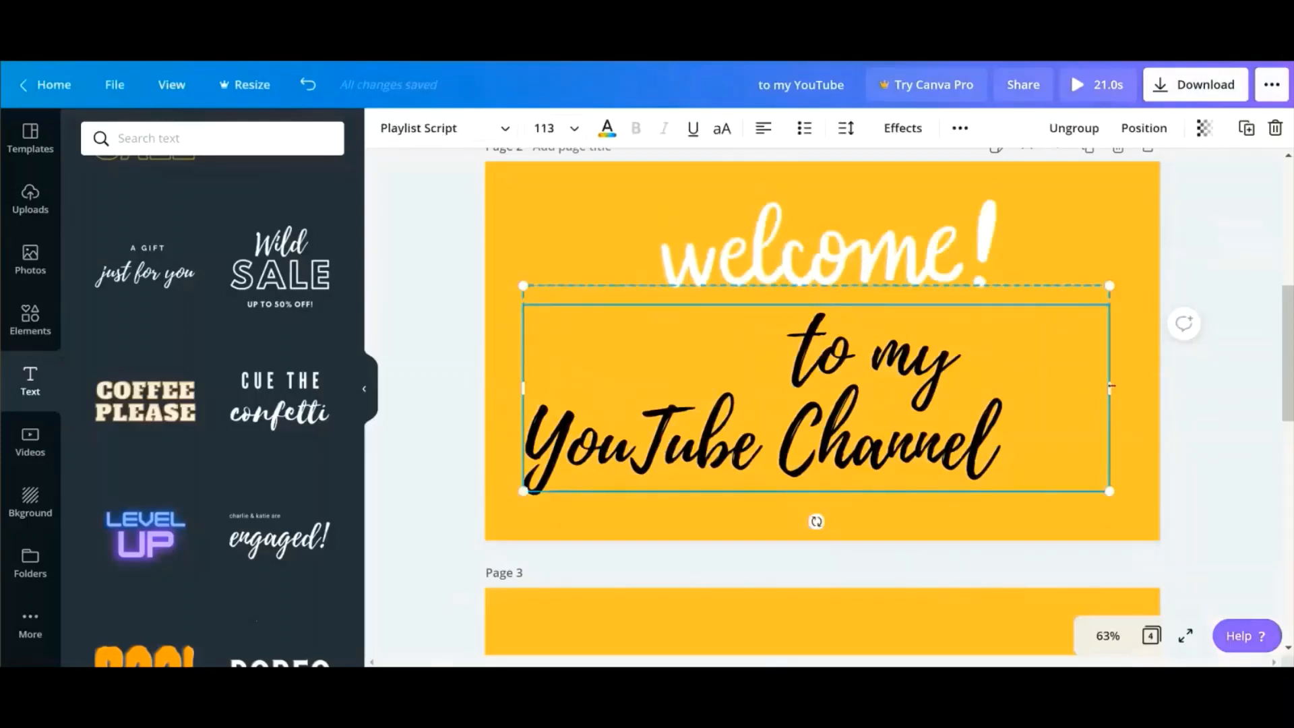
Remove some of the leading spaces before "to my" and indent "YouTube Channel" with spaces so both lines sit beneath "welcome!".
right_click(939, 360)
click(787, 345)
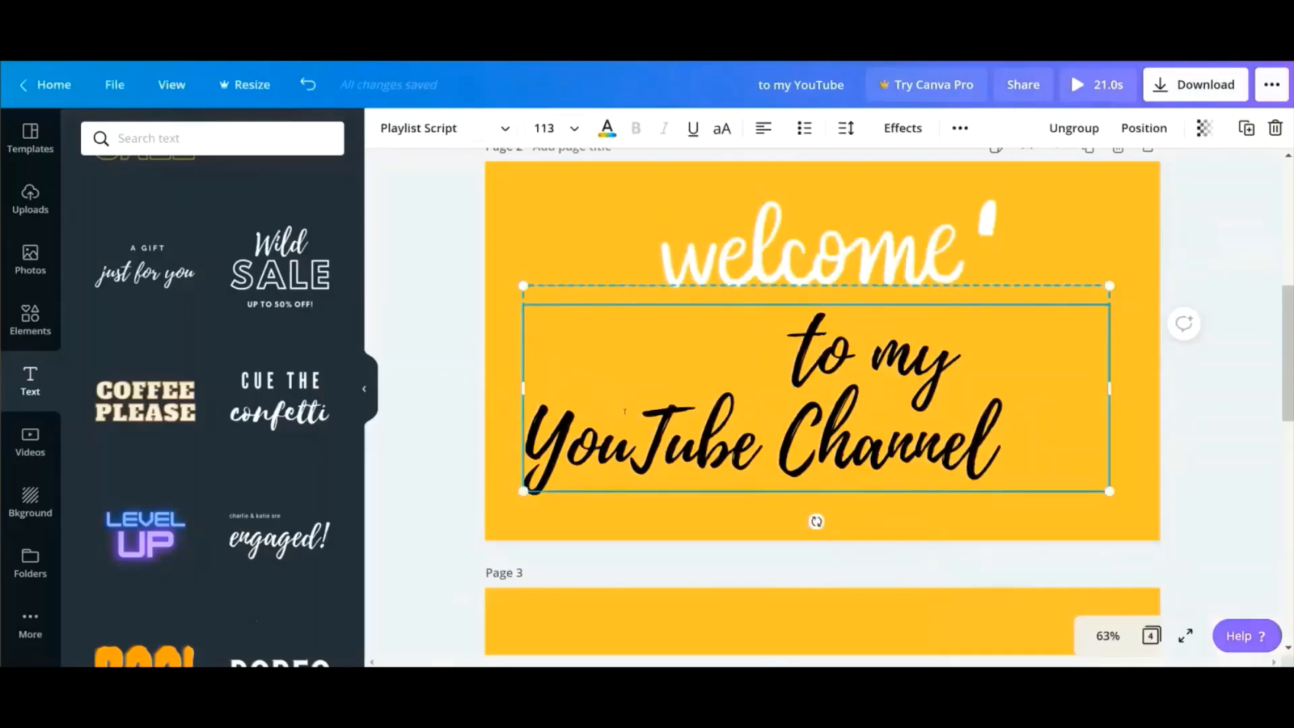
click(786, 345)
key(BackSpace)
key(BackSpace)
key(BackSpace)
key(BackSpace)
key(BackSpace)
key(BackSpace)
key(BackSpace)
key(BackSpace)
key(BackSpace)
key(BackSpace)
key(BackSpace)
key(BackSpace)
key(BackSpace)
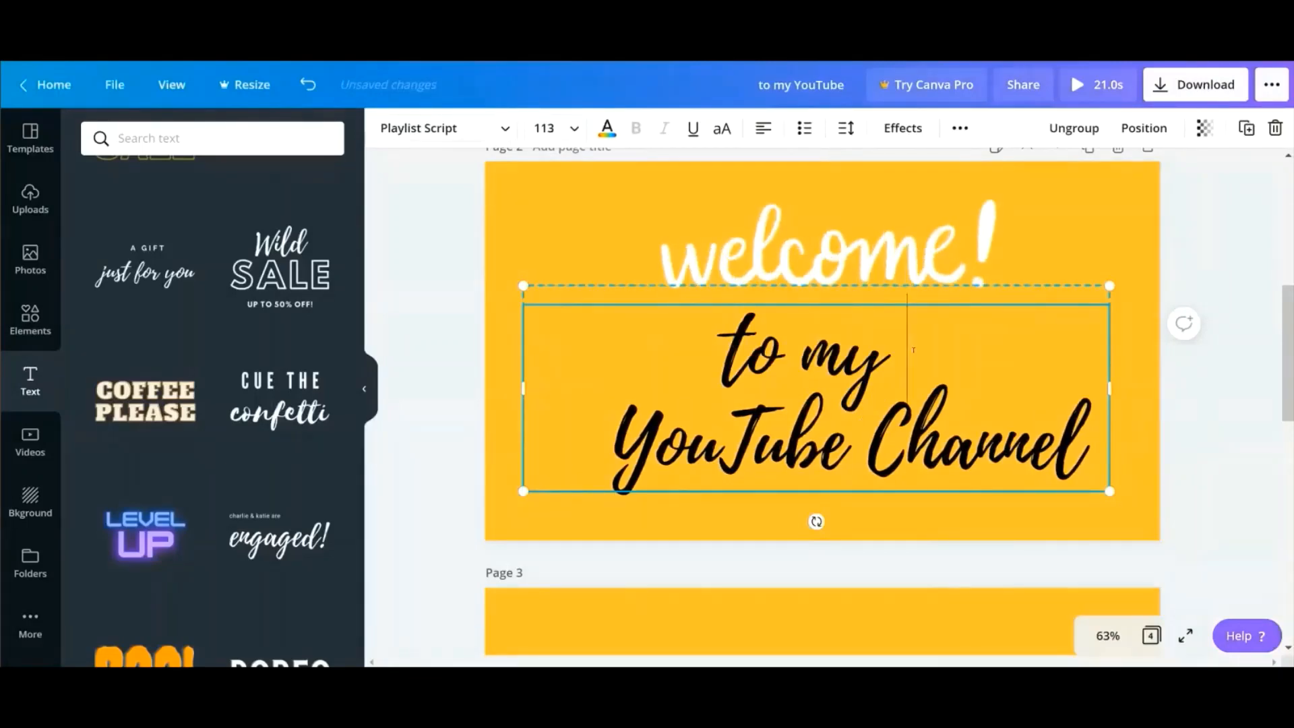
click(521, 263)
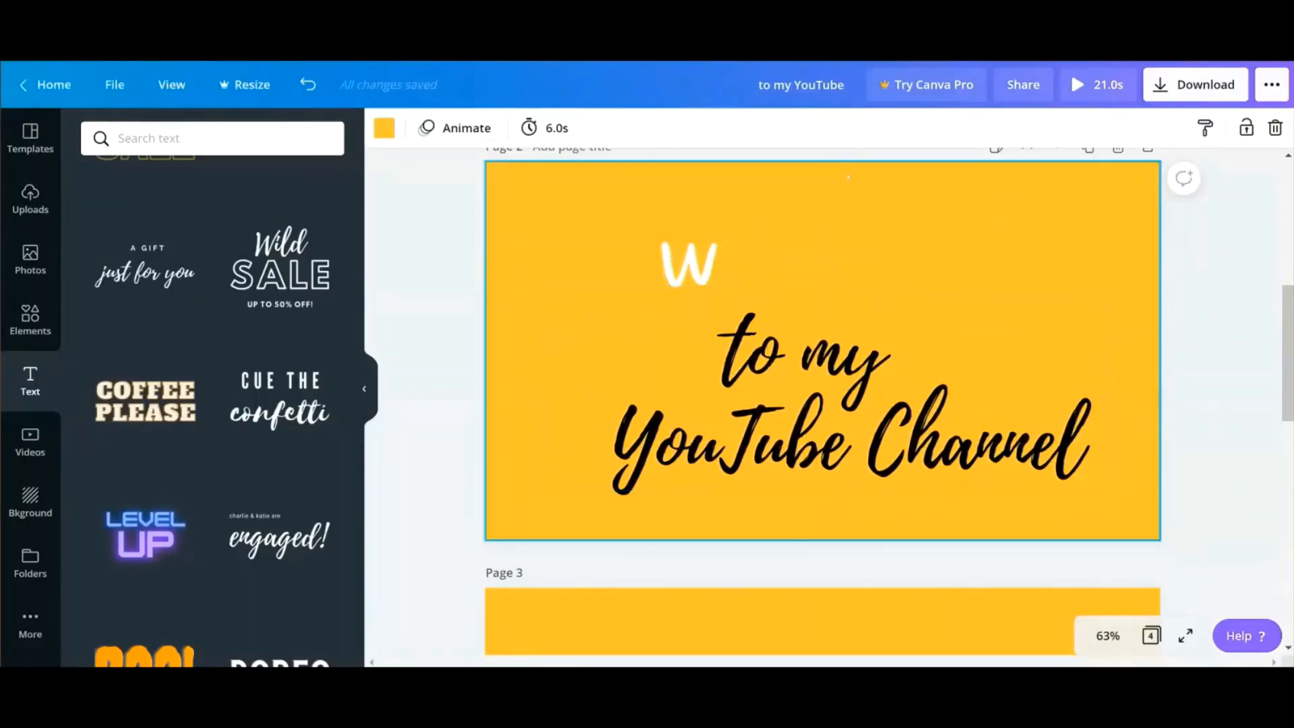
Recolor the "to my YouTube Channel" text on page 2 from black to white.
click(804, 350)
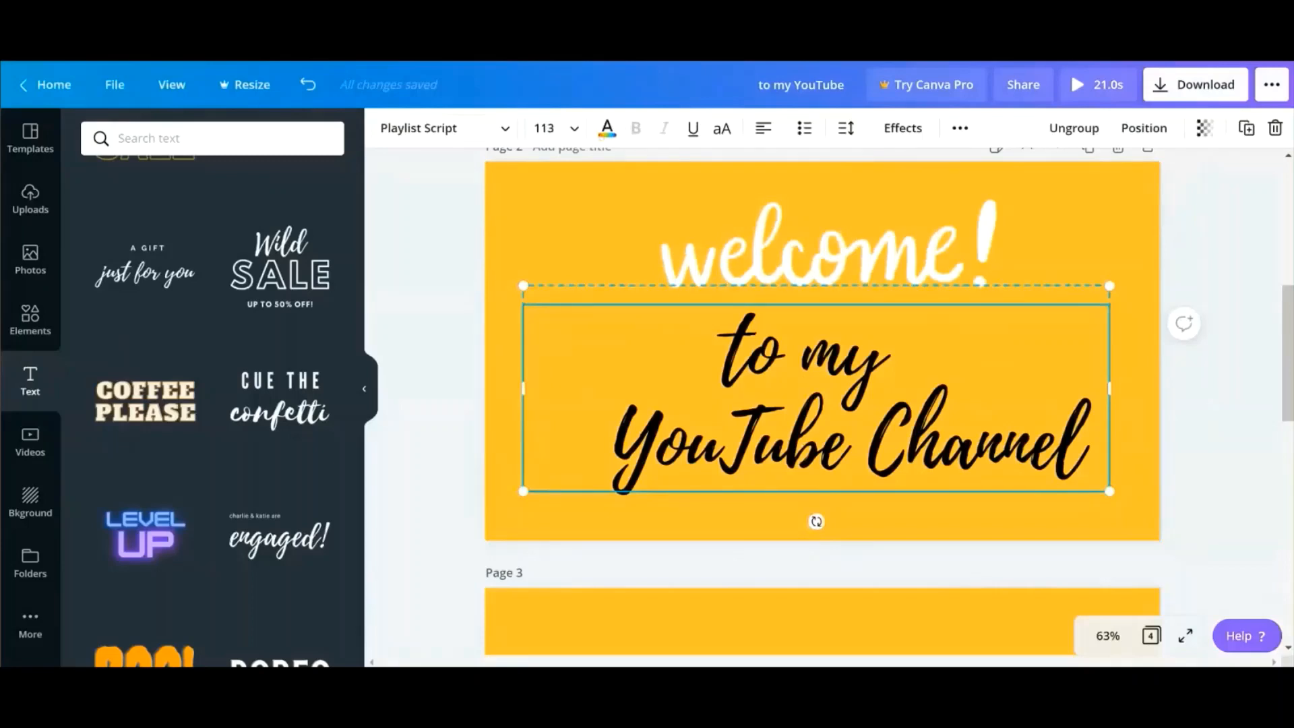
click(607, 128)
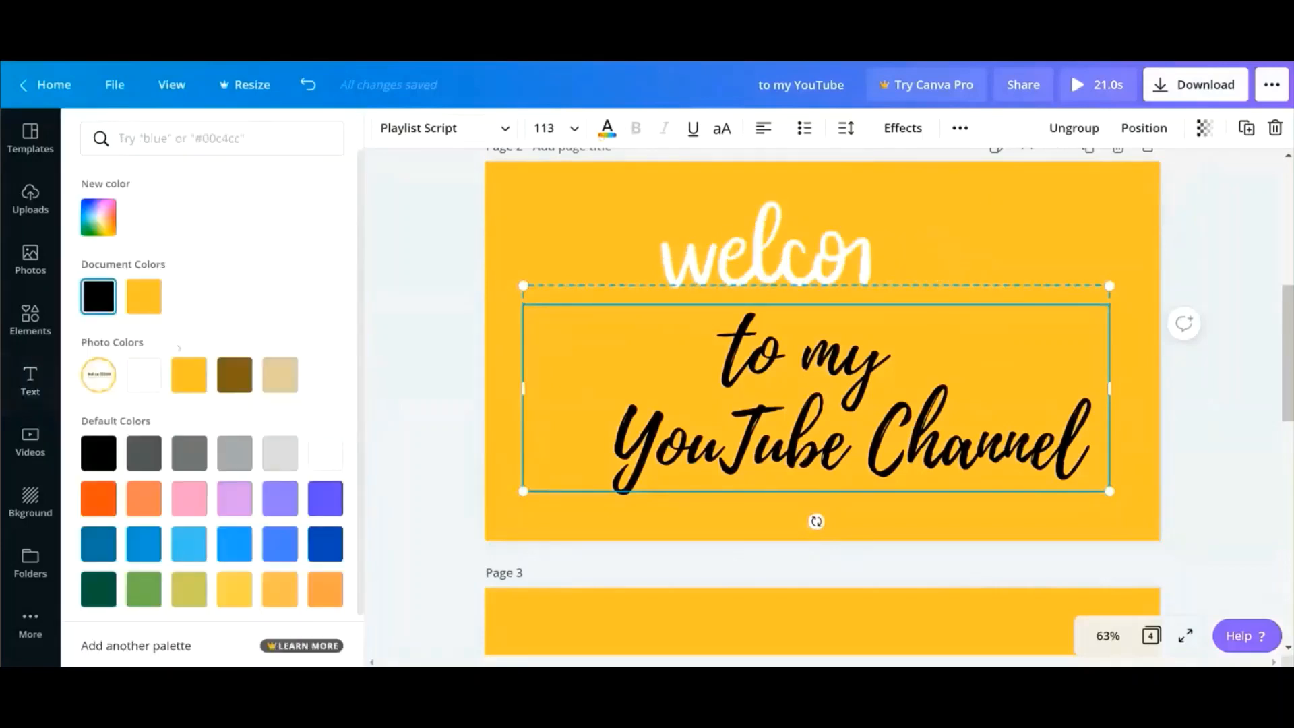
click(133, 372)
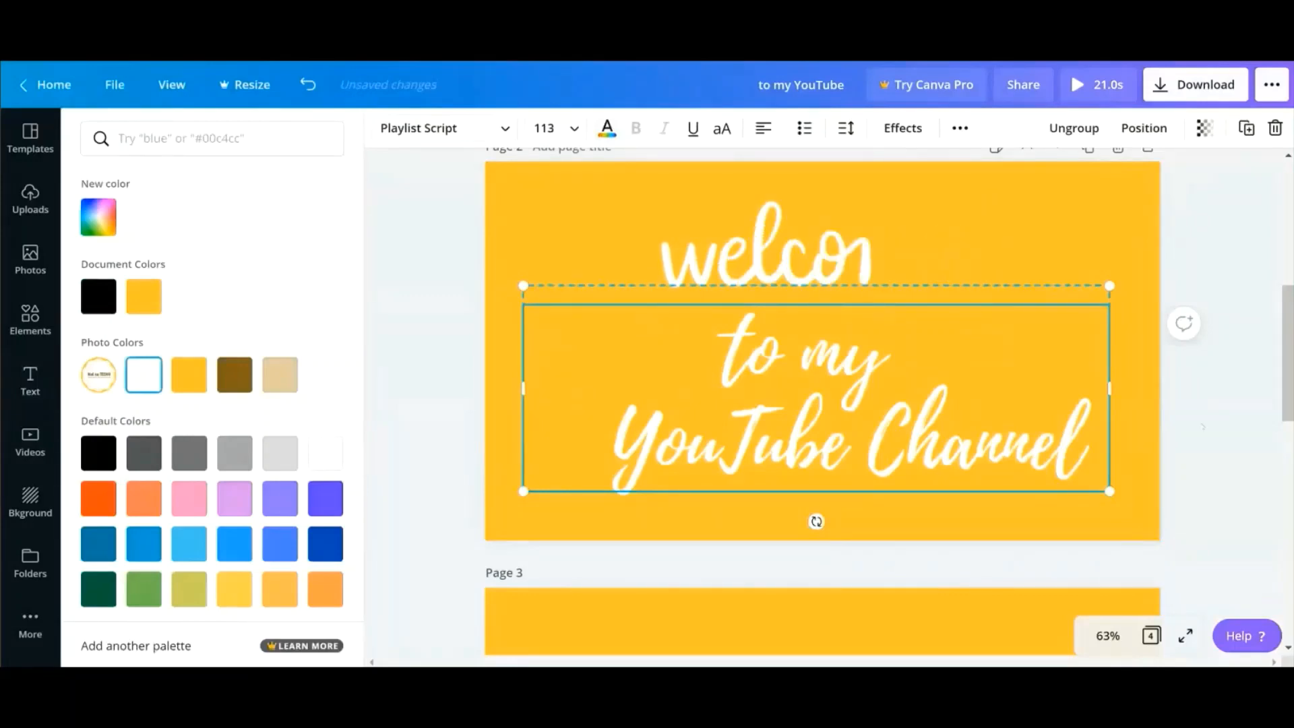
click(1203, 427)
click(775, 236)
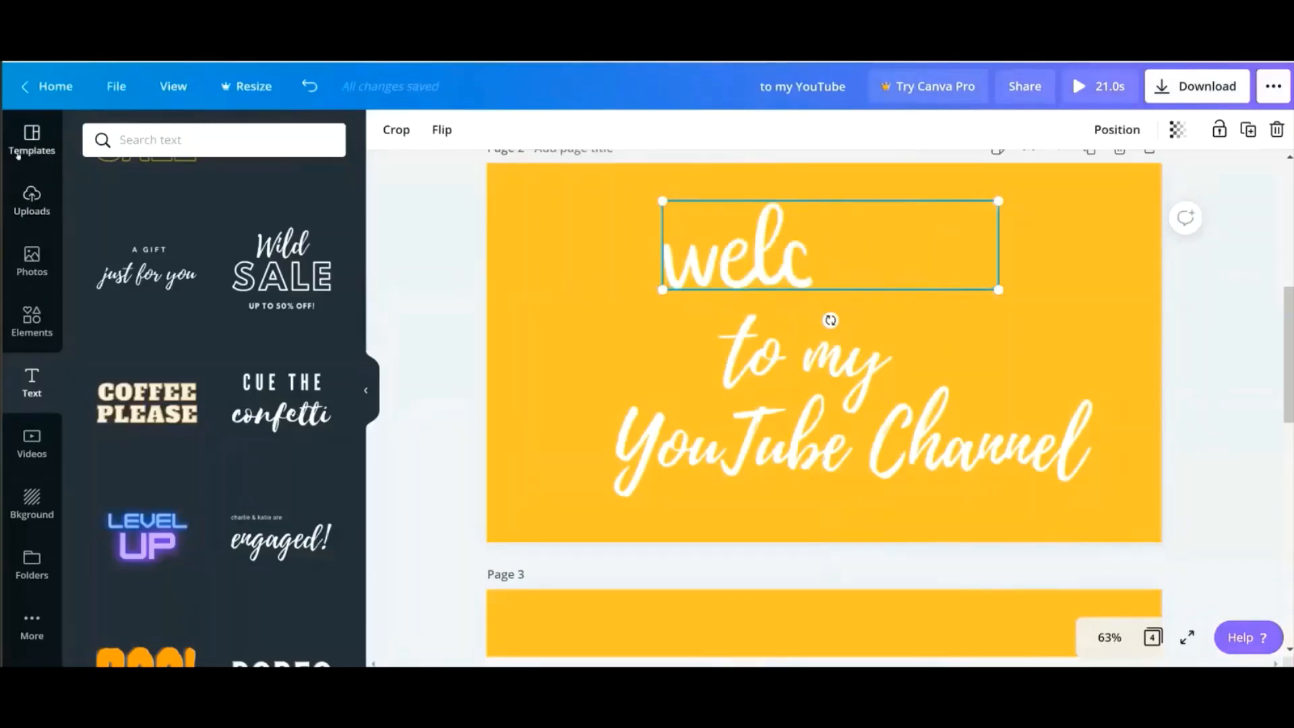
click(18, 153)
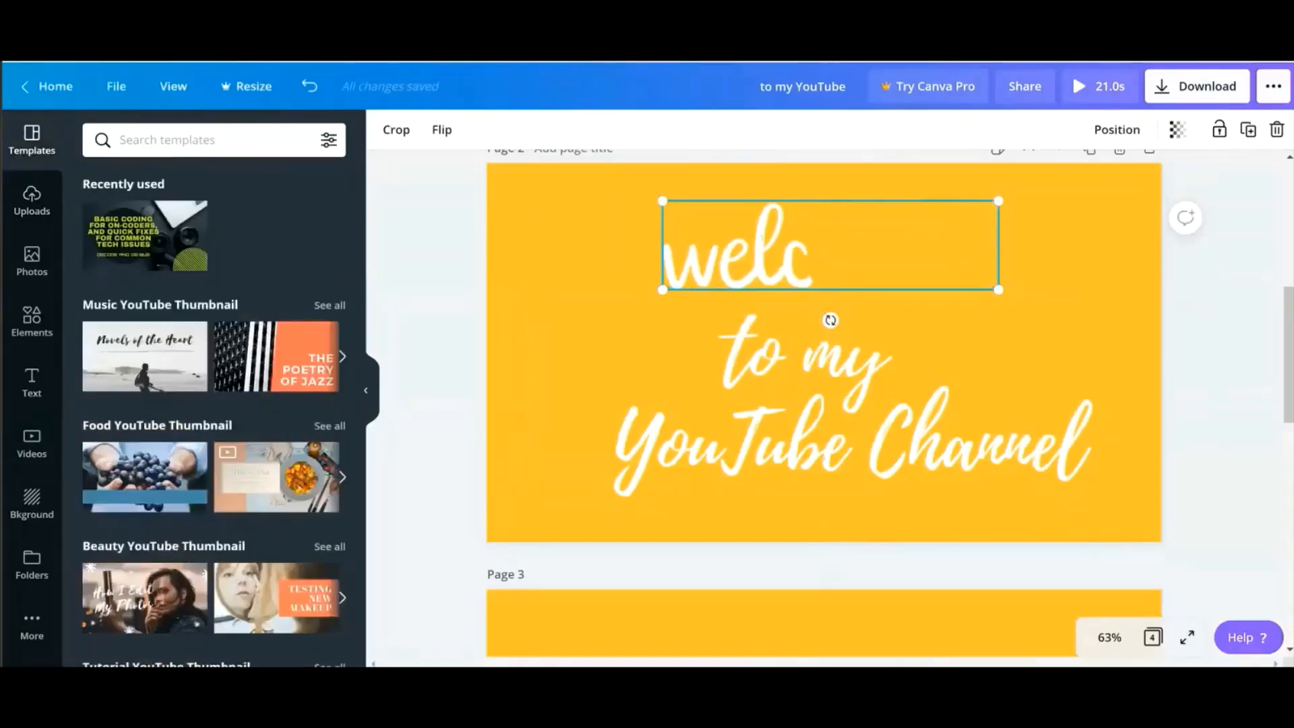
click(1177, 130)
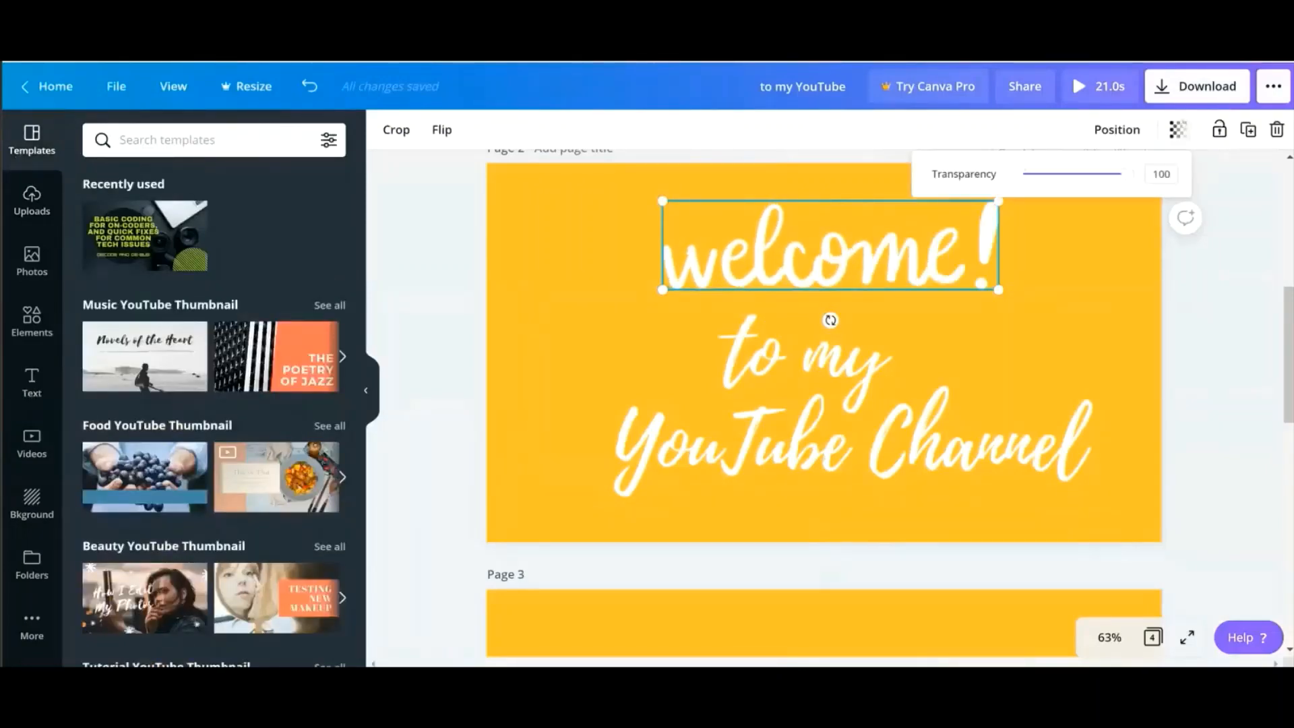
click(442, 130)
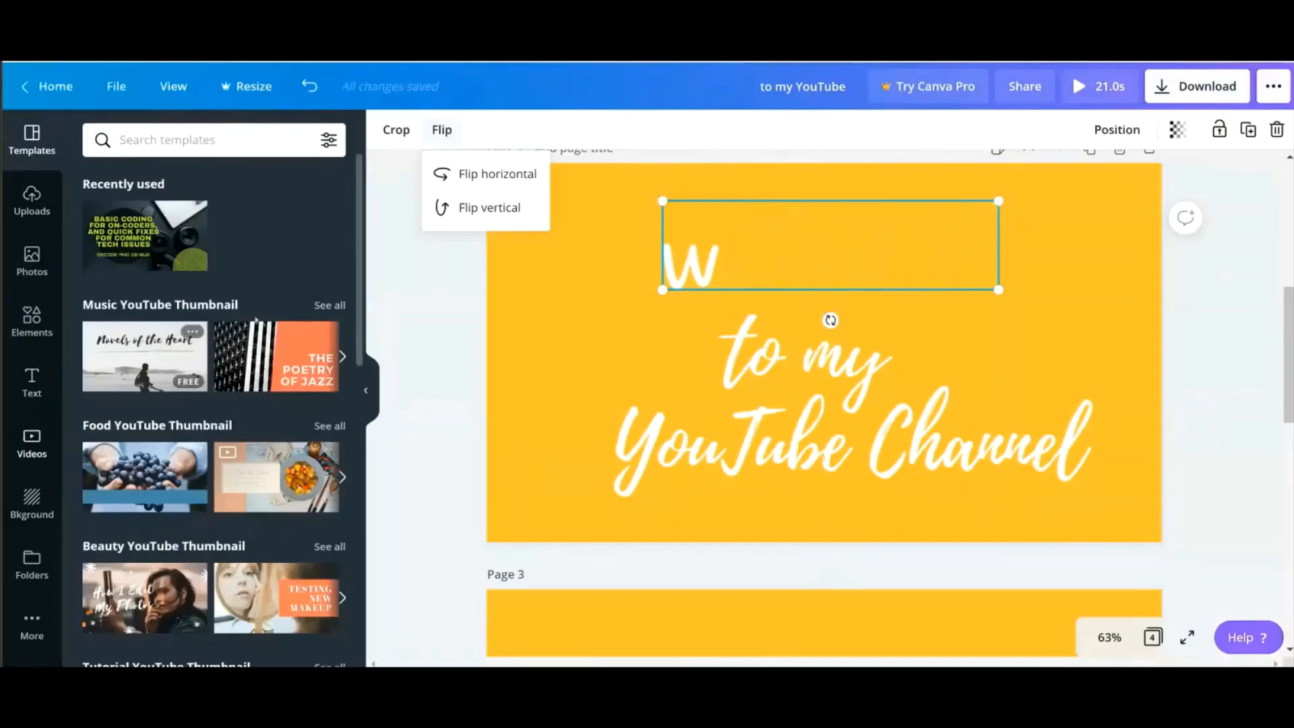
Add the animated sparkle stars sticker from the "stickers welcome" results to page 2 and shrink it.
click(22, 307)
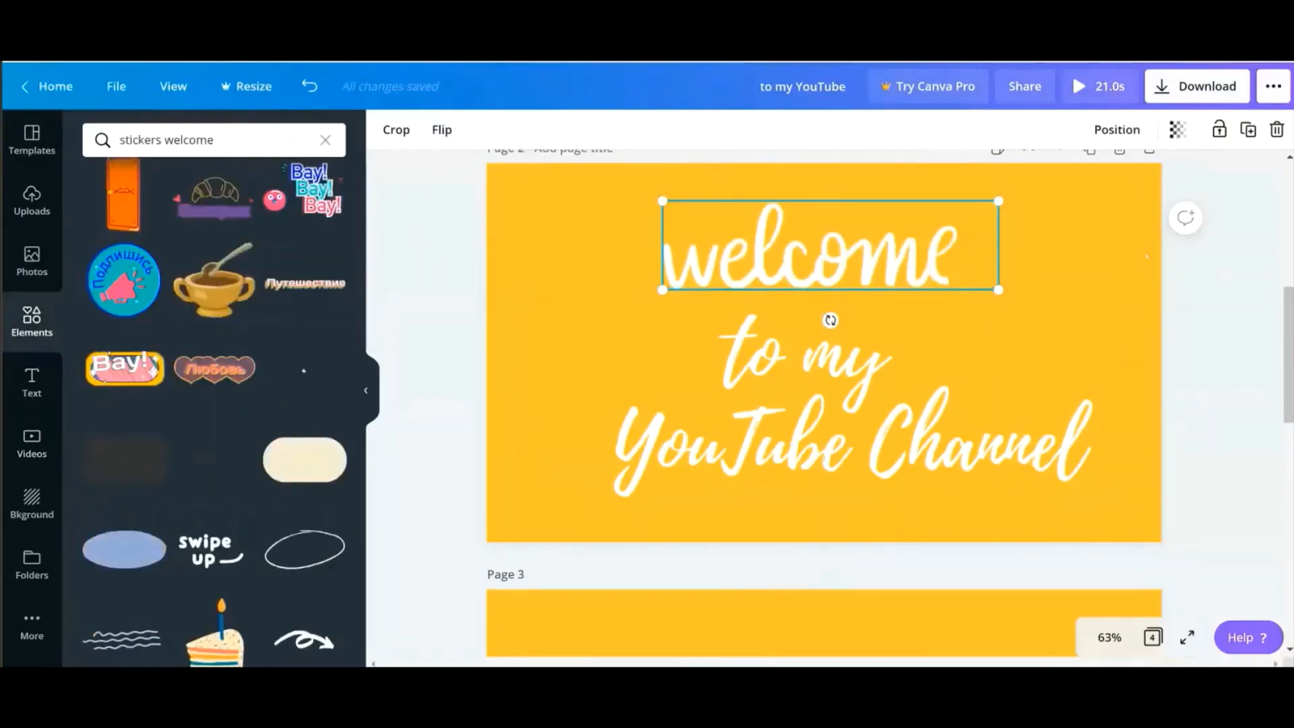
click(1147, 257)
scroll(1147, 257, up, 2)
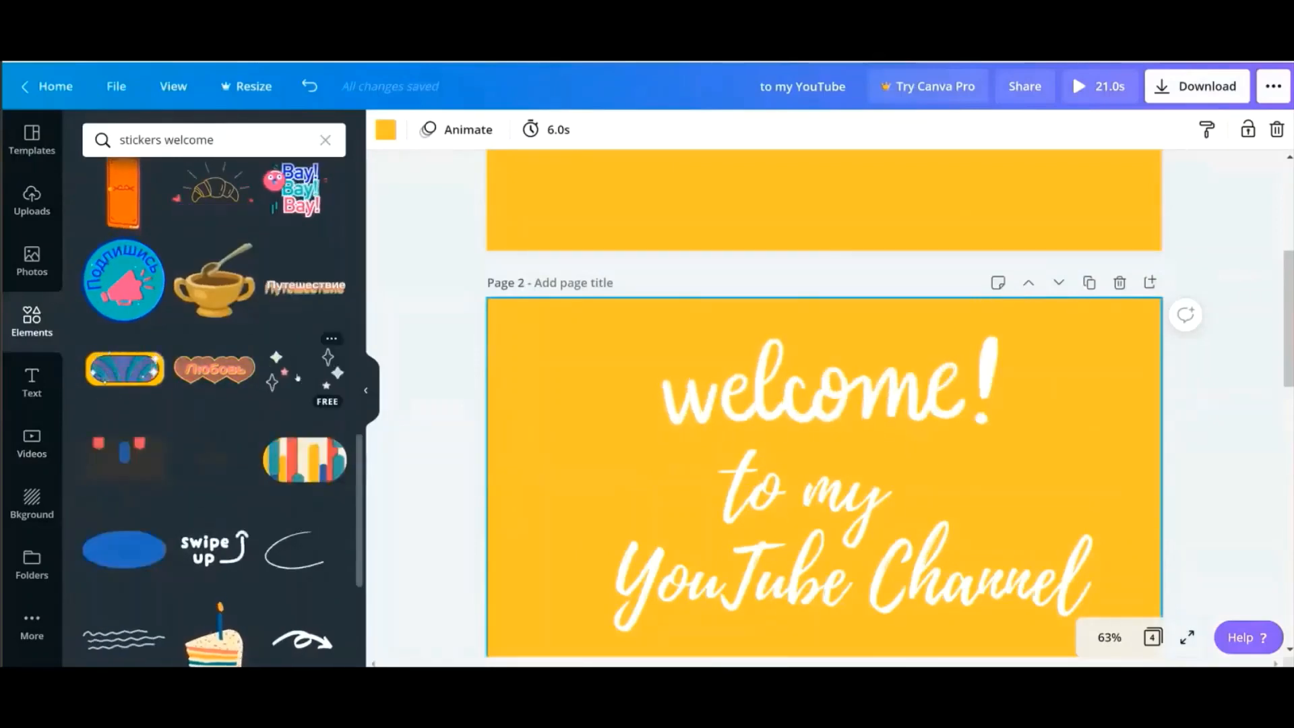
click(296, 376)
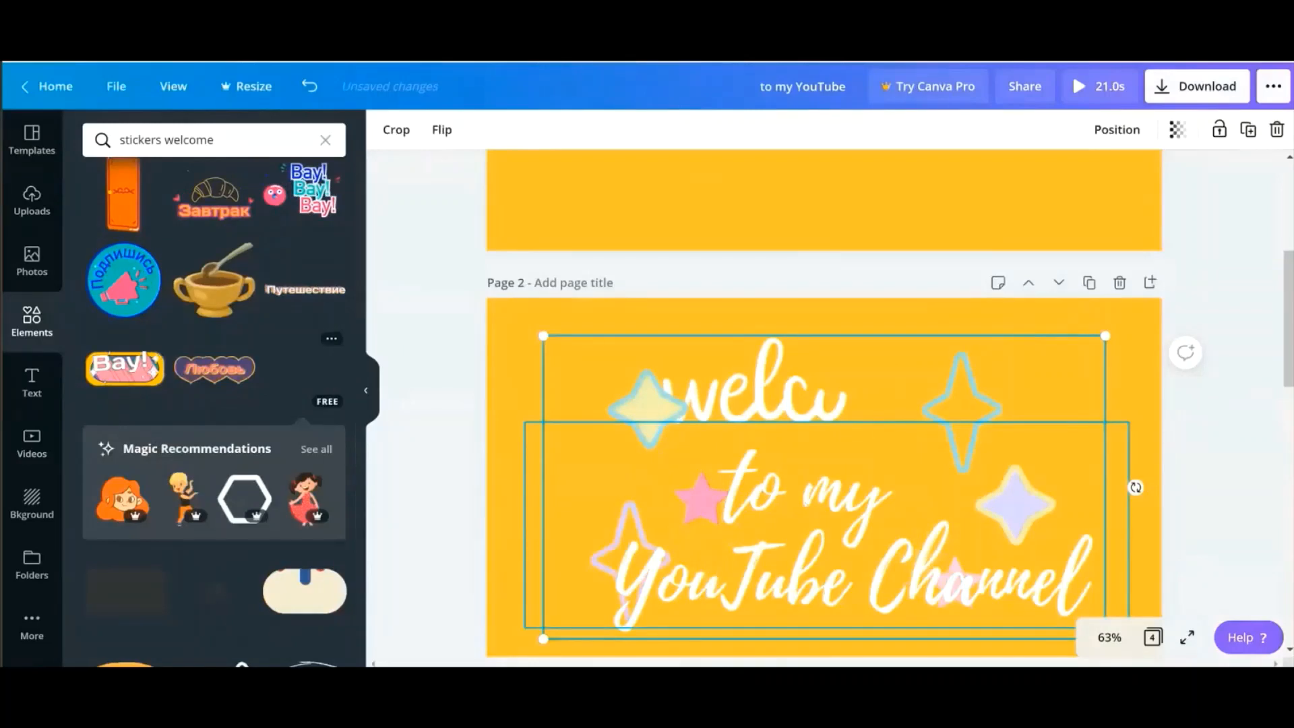
scroll(823, 405, down, 2)
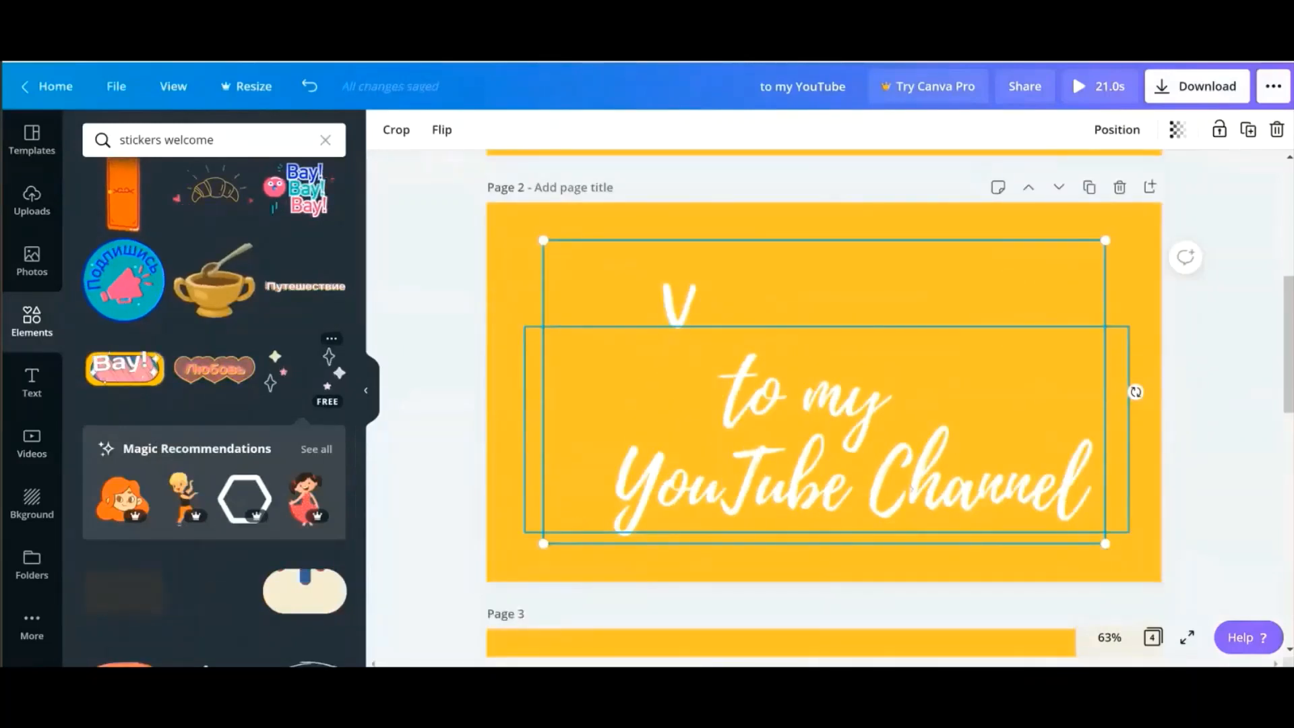
click(911, 488)
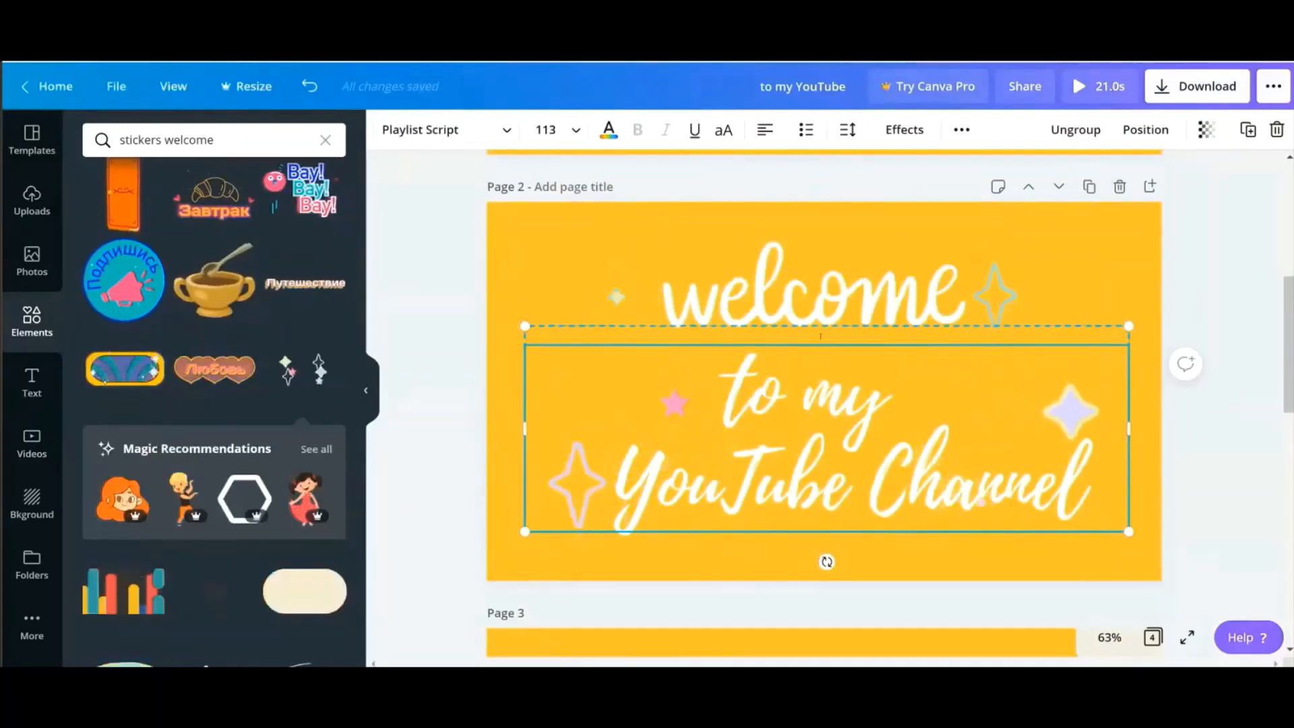
click(627, 273)
click(627, 273)
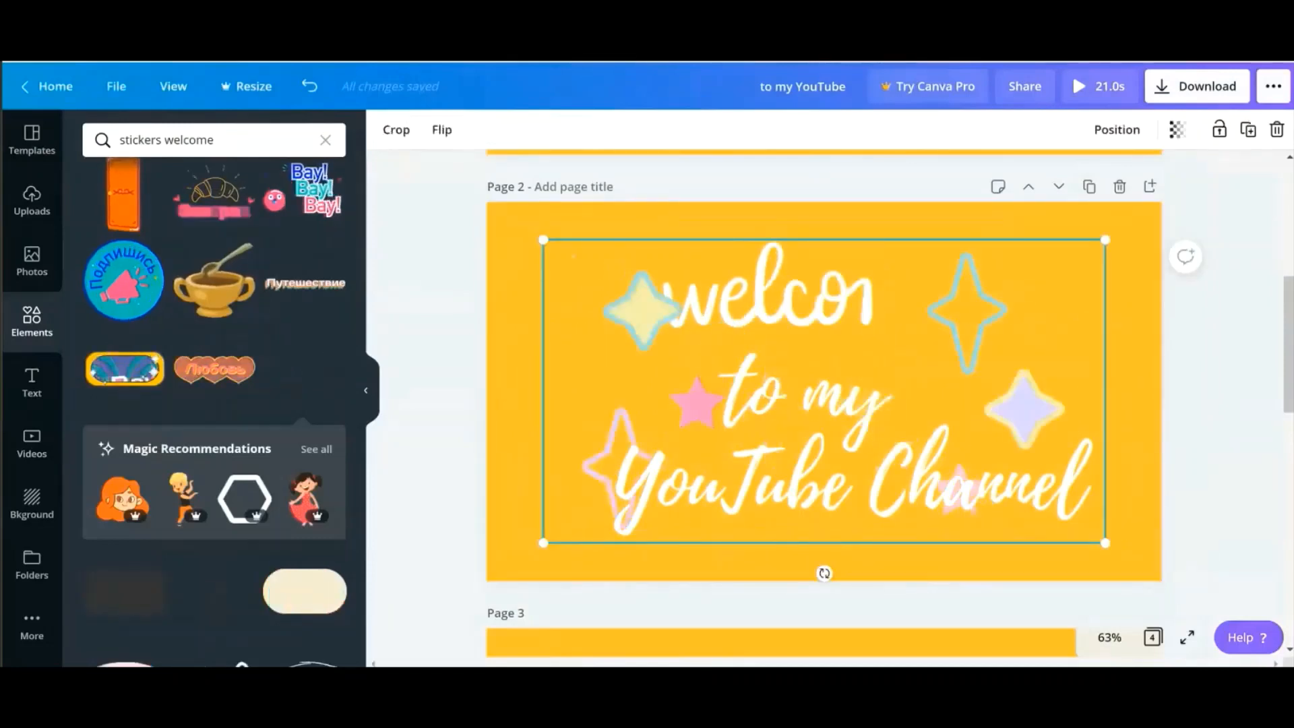
drag(537, 234, 987, 389)
Undo the last sticker change and try a small sparkle sticker near the page's upper-left corner.
key(ctrl+z)
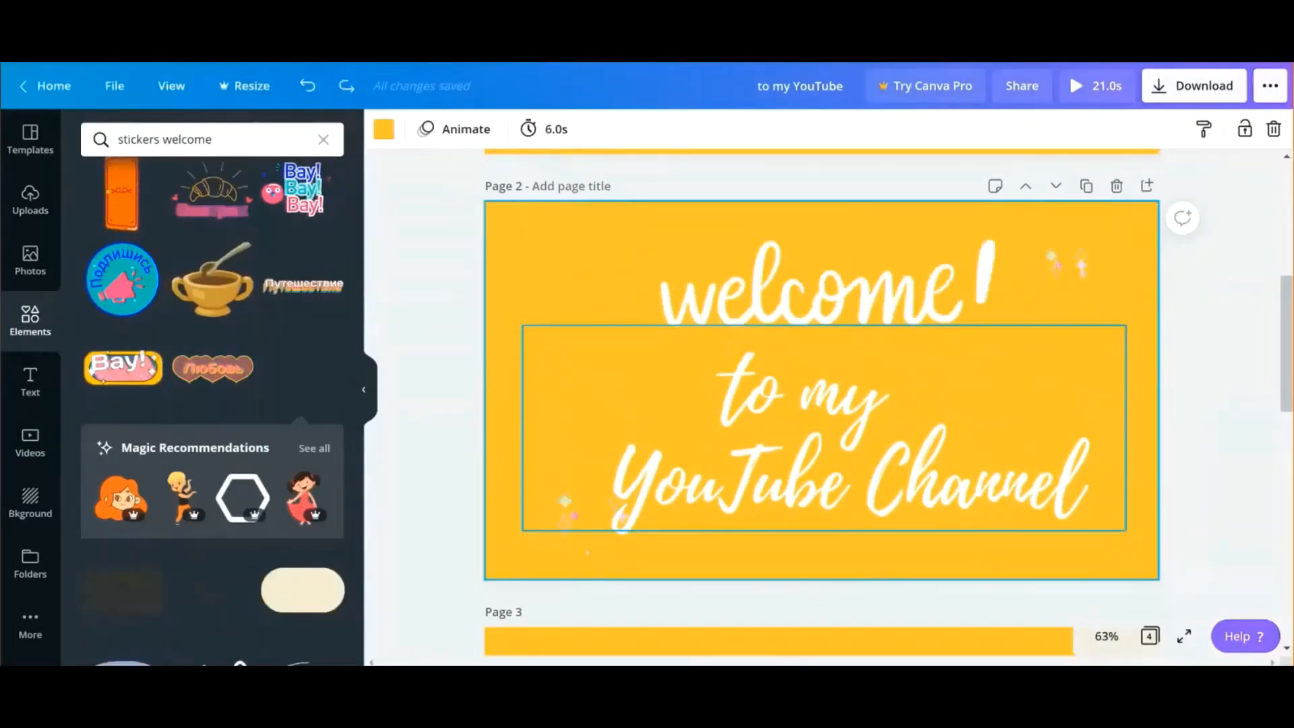
click(835, 465)
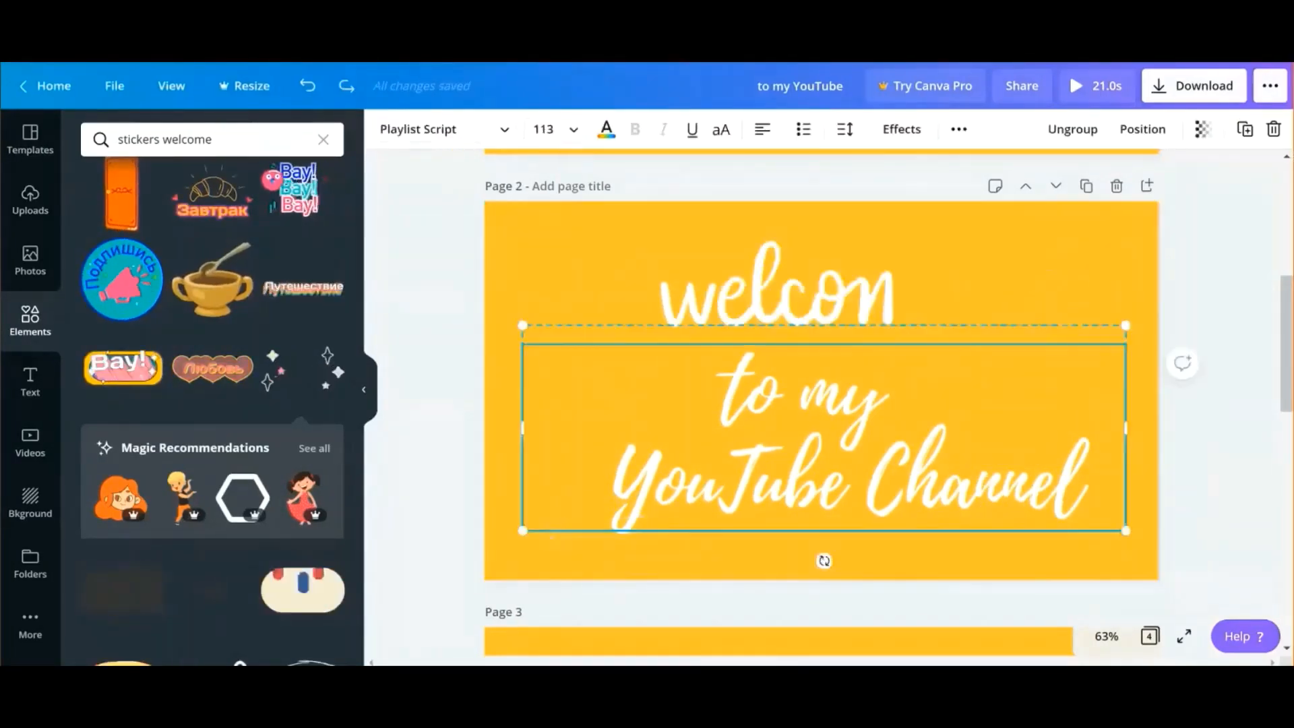
key(Escape)
scroll(822, 404, down, 1)
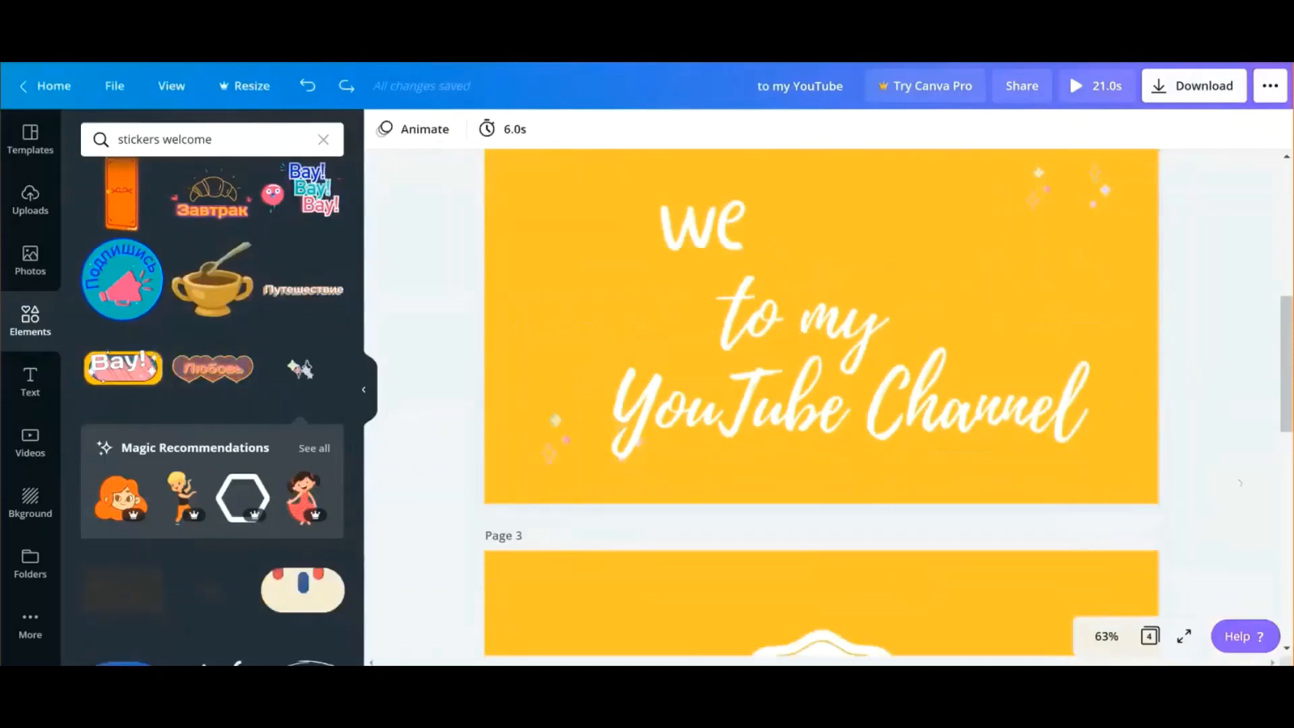
click(822, 405)
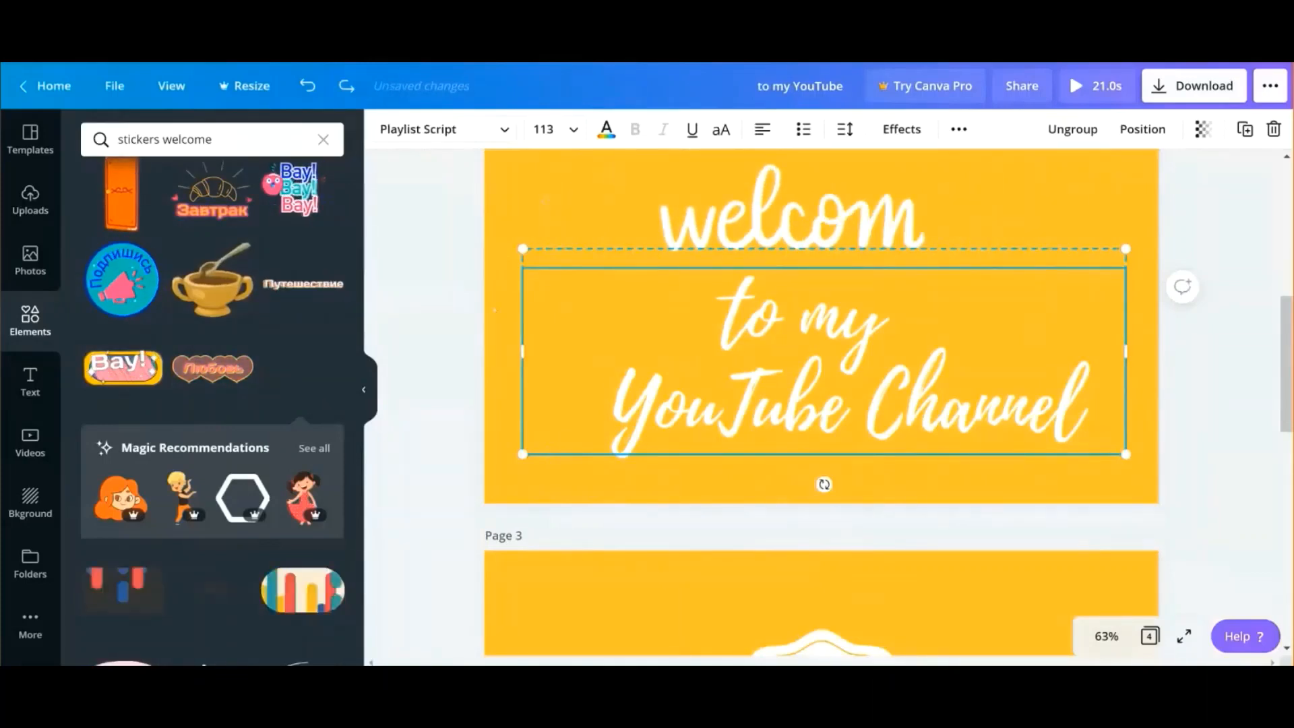
scroll(503, 297, up, 2)
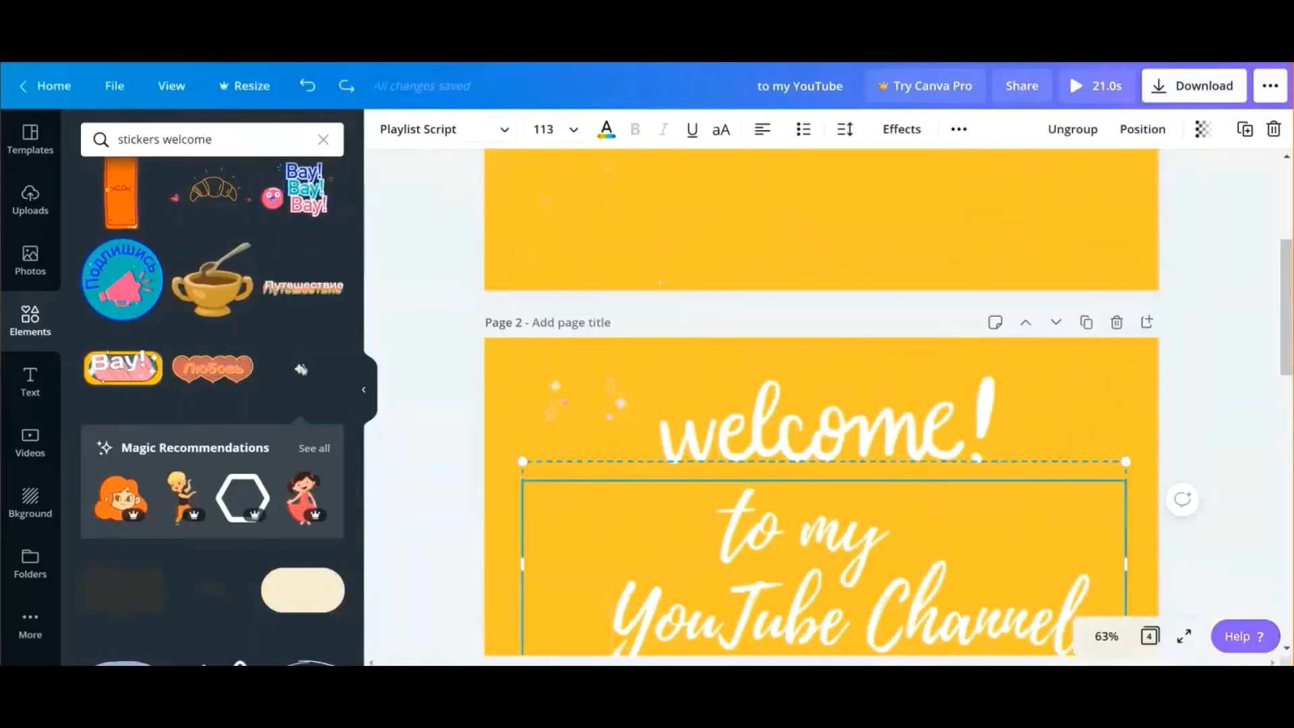
click(640, 389)
Place a small sparkle sticker to the upper right of "welcome!", enlarge it slightly and nudge it toward the page edge.
drag(303, 371, 1073, 256)
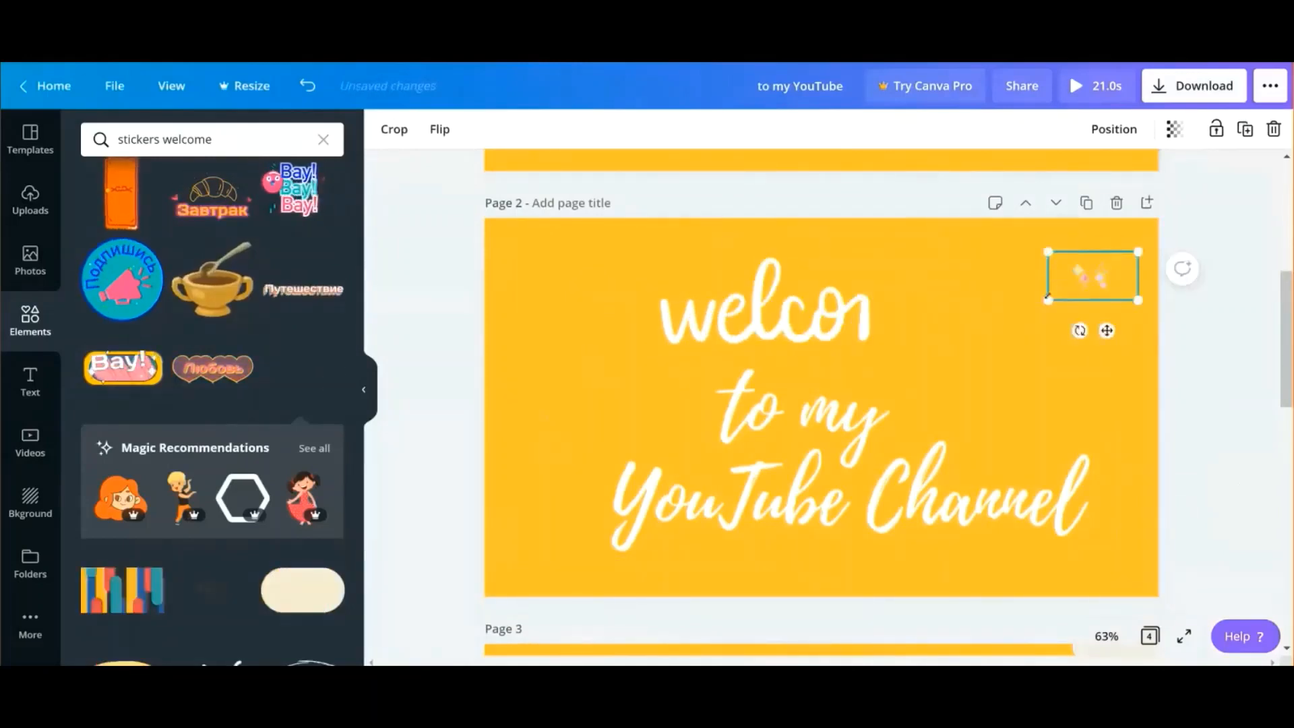
drag(1048, 300, 1019, 316)
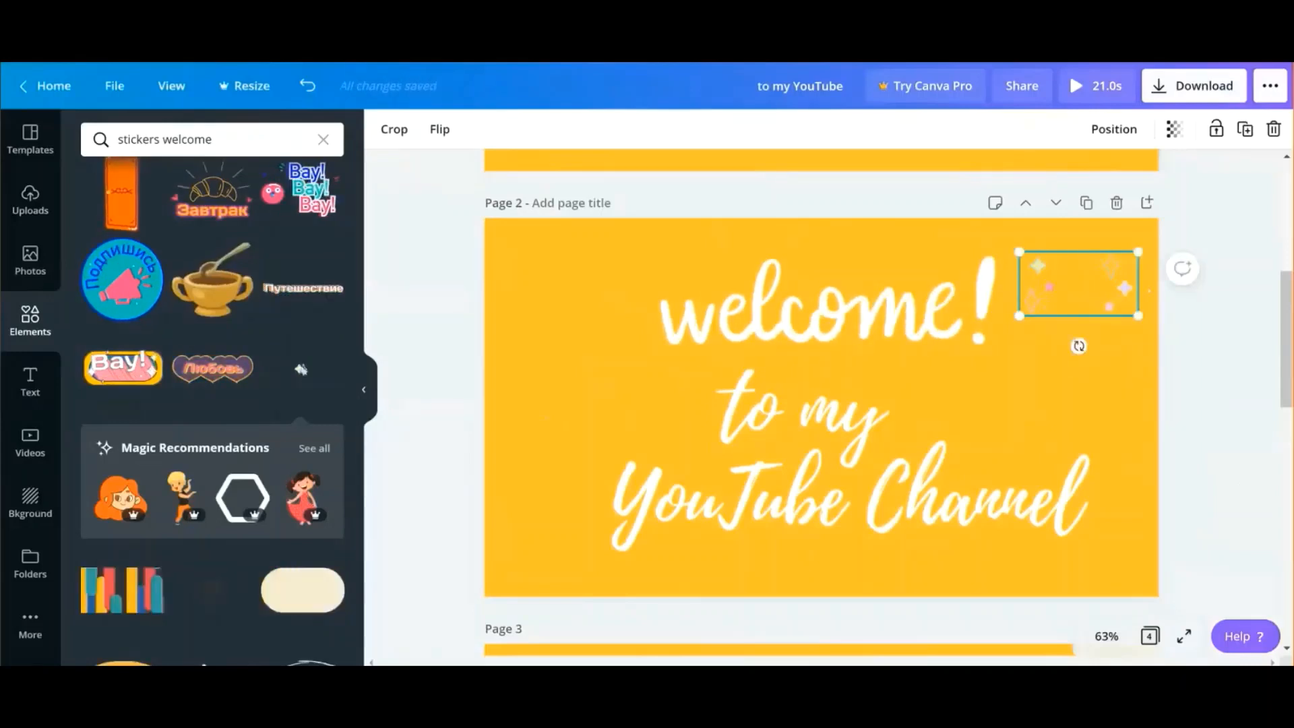
click(580, 285)
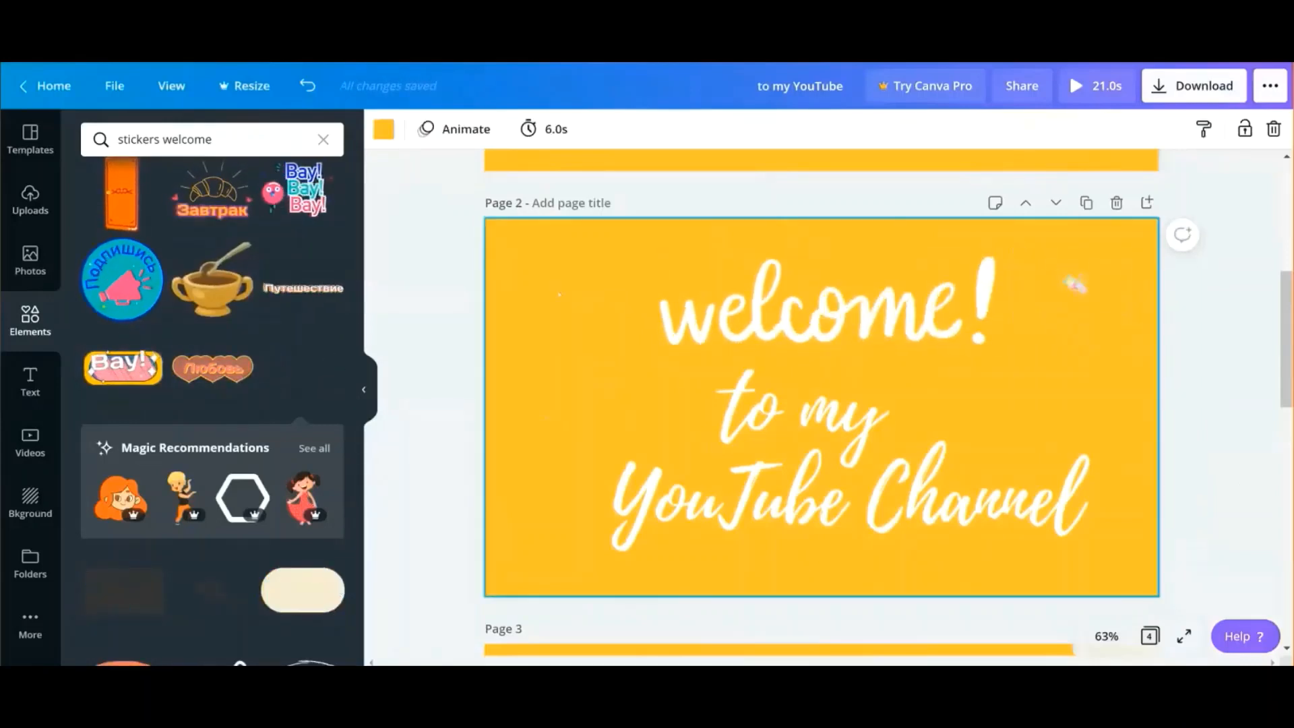
drag(1078, 284, 1088, 295)
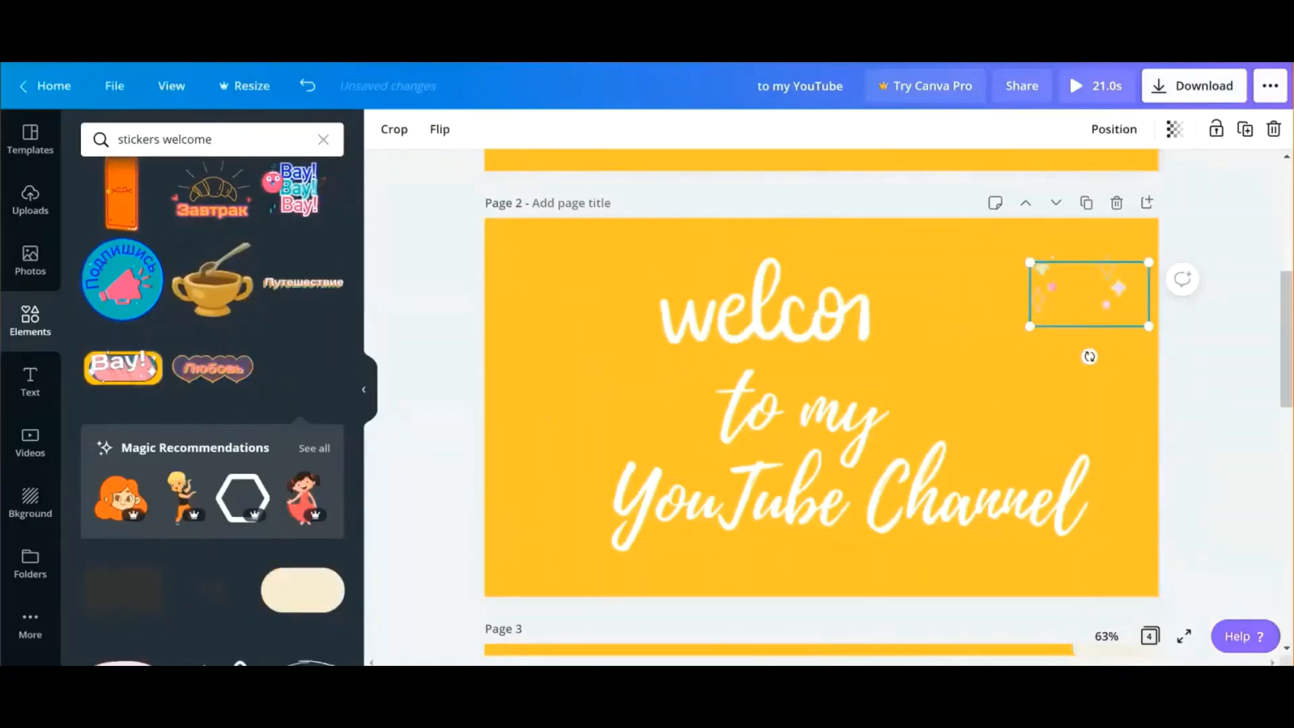
Place a same-size copy of the sparkle sticker to the left of "welcome!", level with the one on the right.
drag(1078, 285, 532, 272)
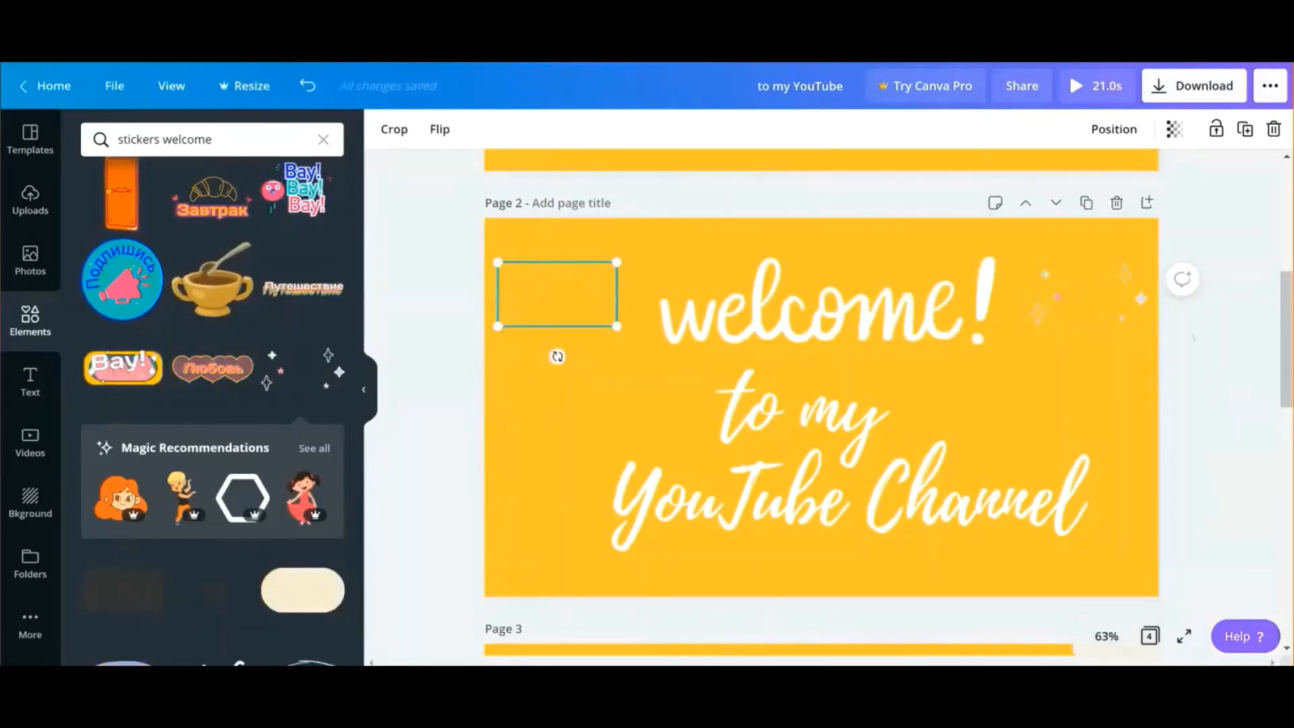
click(1194, 337)
scroll(1194, 338, down, 1)
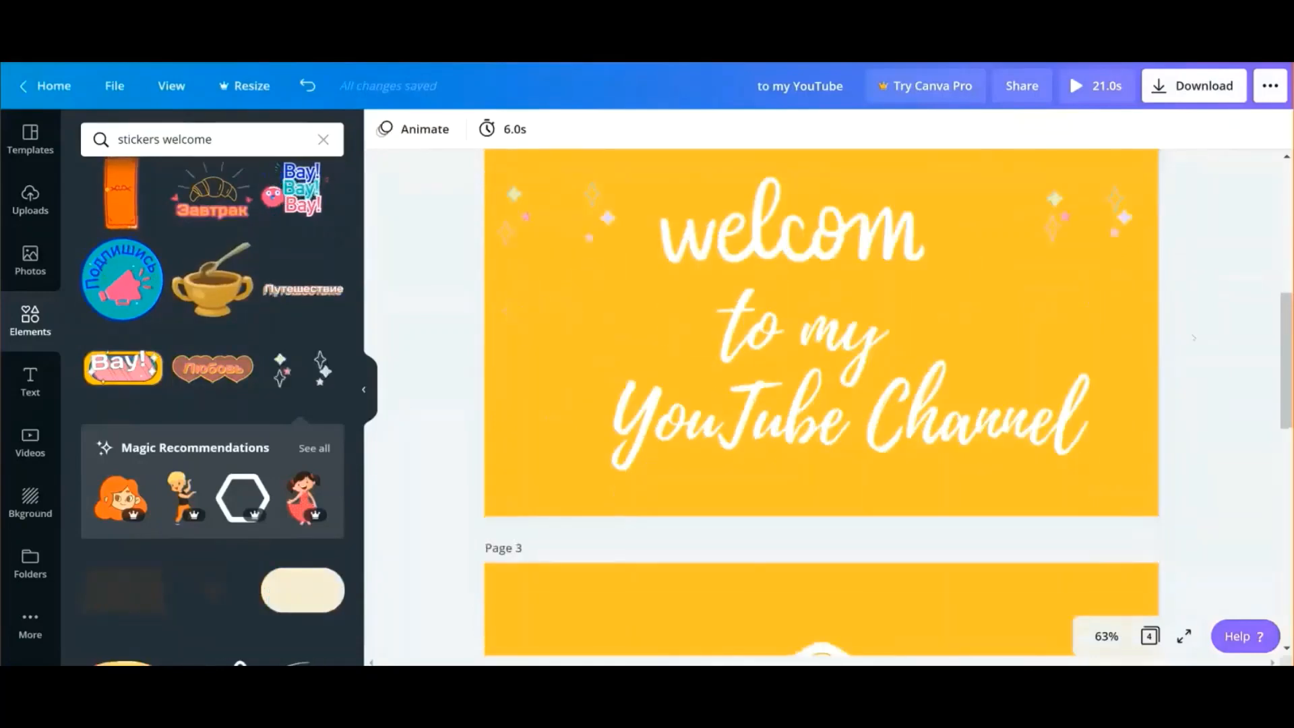
scroll(1194, 338, up, 1)
scroll(1194, 337, up, 1)
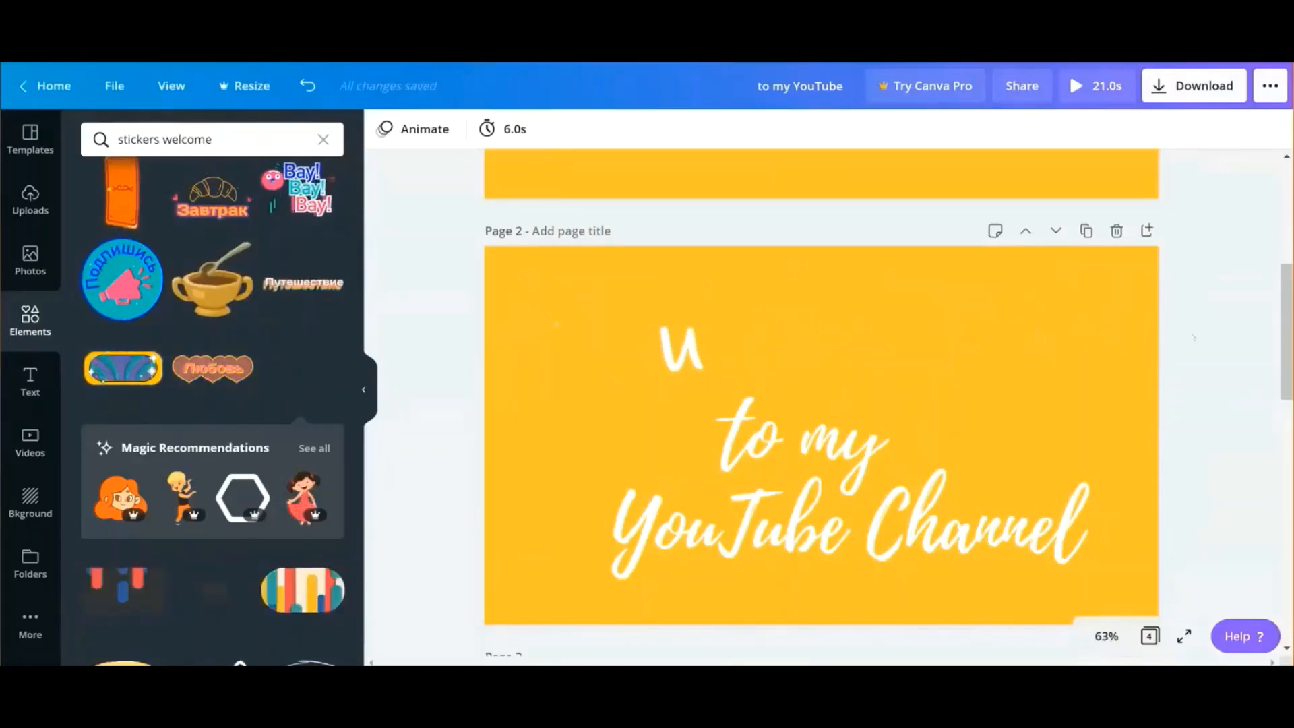
Apply the Epic filter to the "Not so TECHY" logo on page 3.
scroll(823, 405, down, 10)
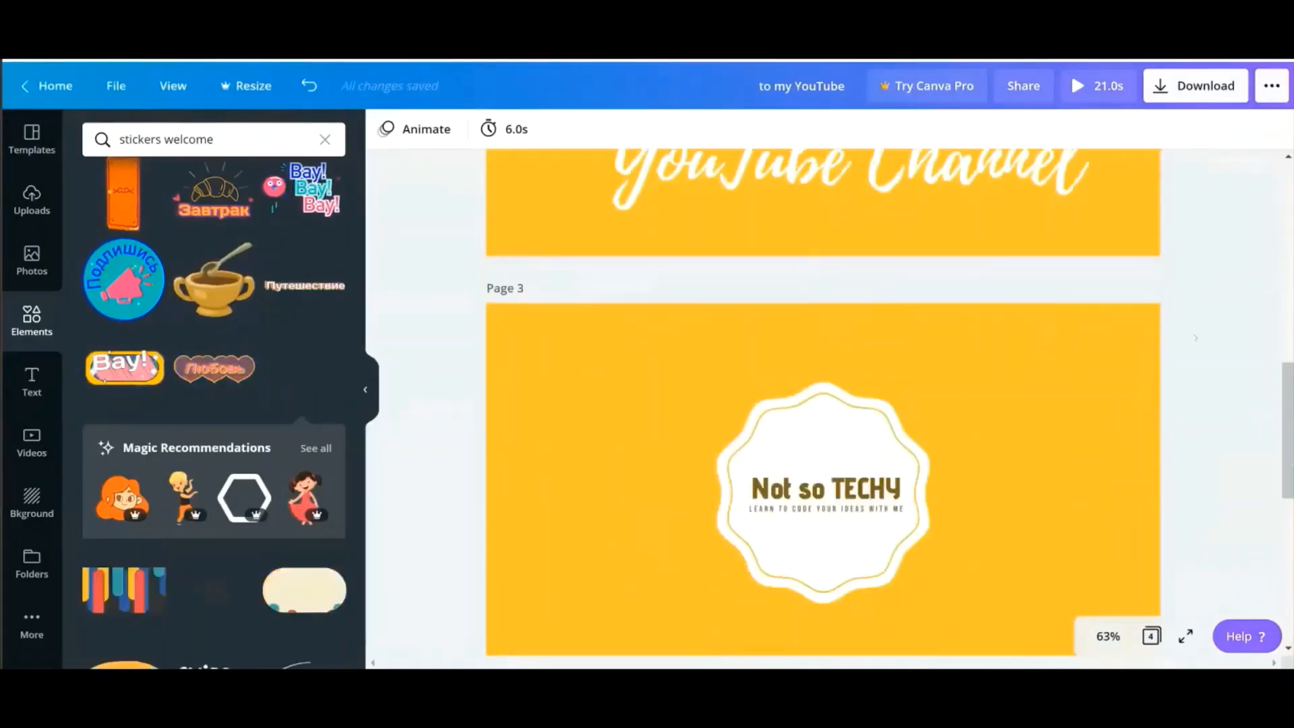
scroll(823, 404, down, 4)
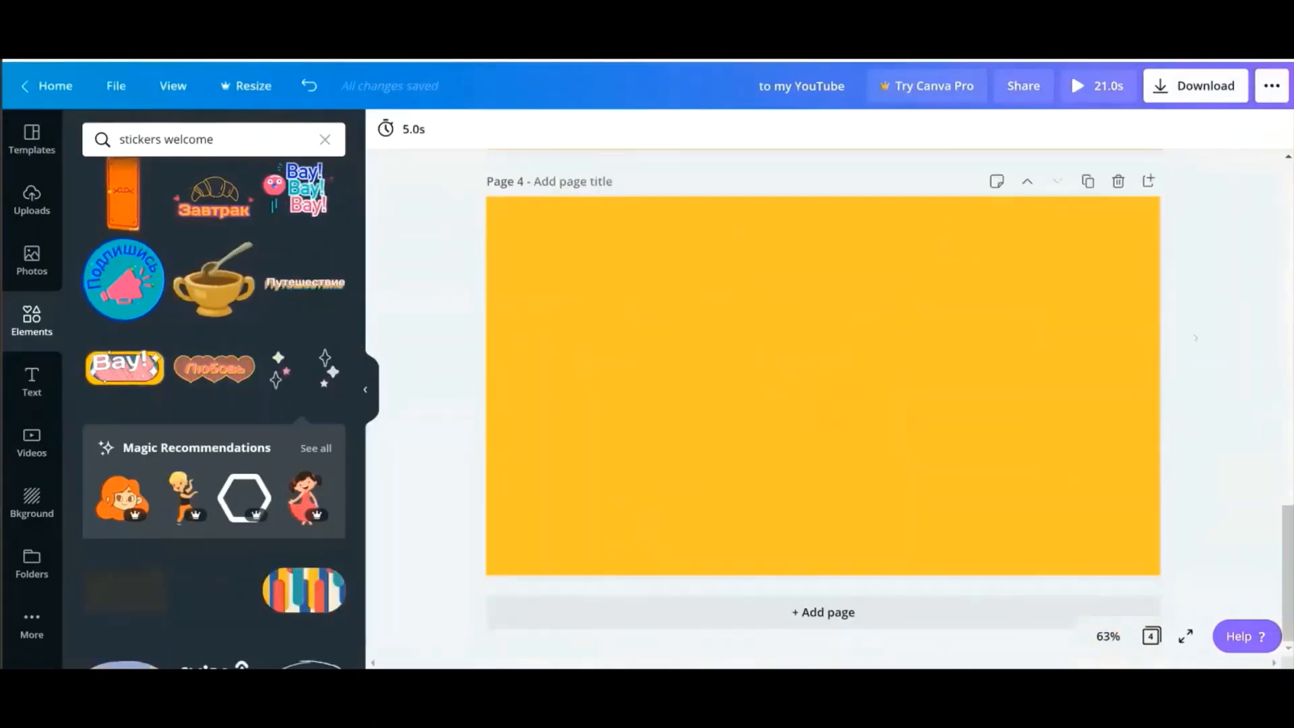
scroll(852, 303, up, 10)
scroll(851, 304, down, 5)
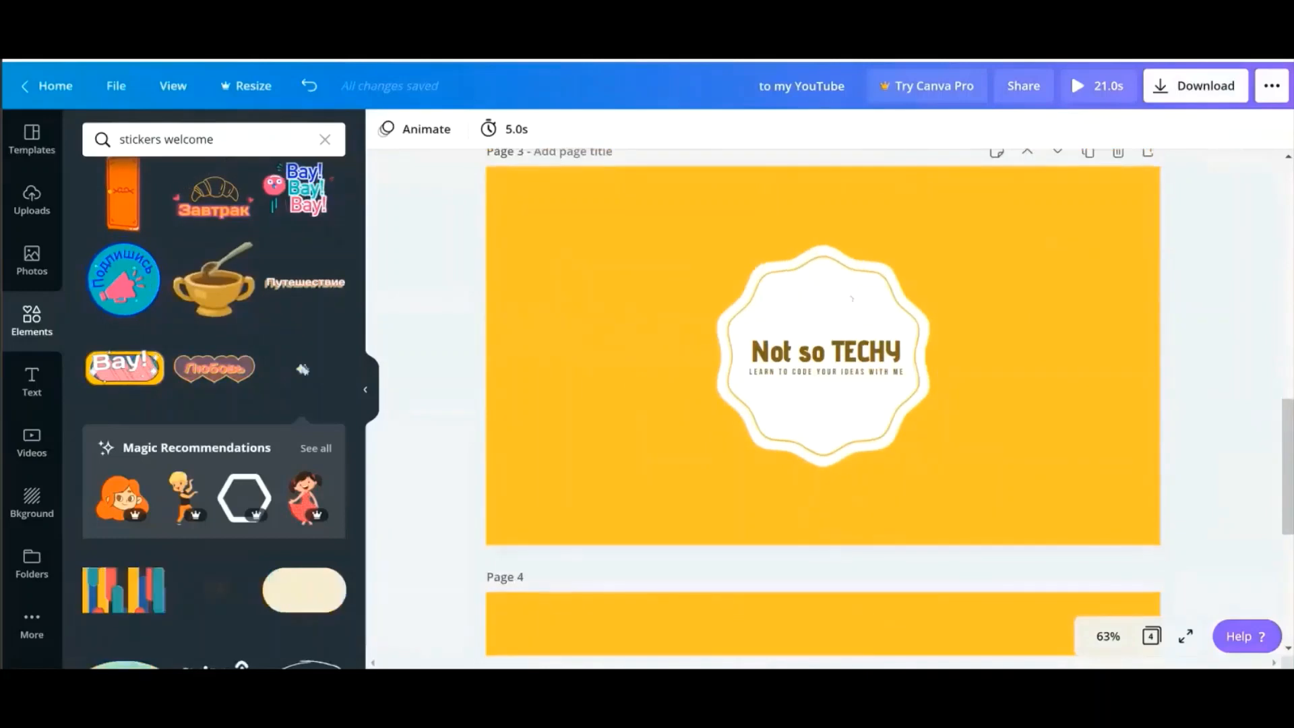
click(851, 298)
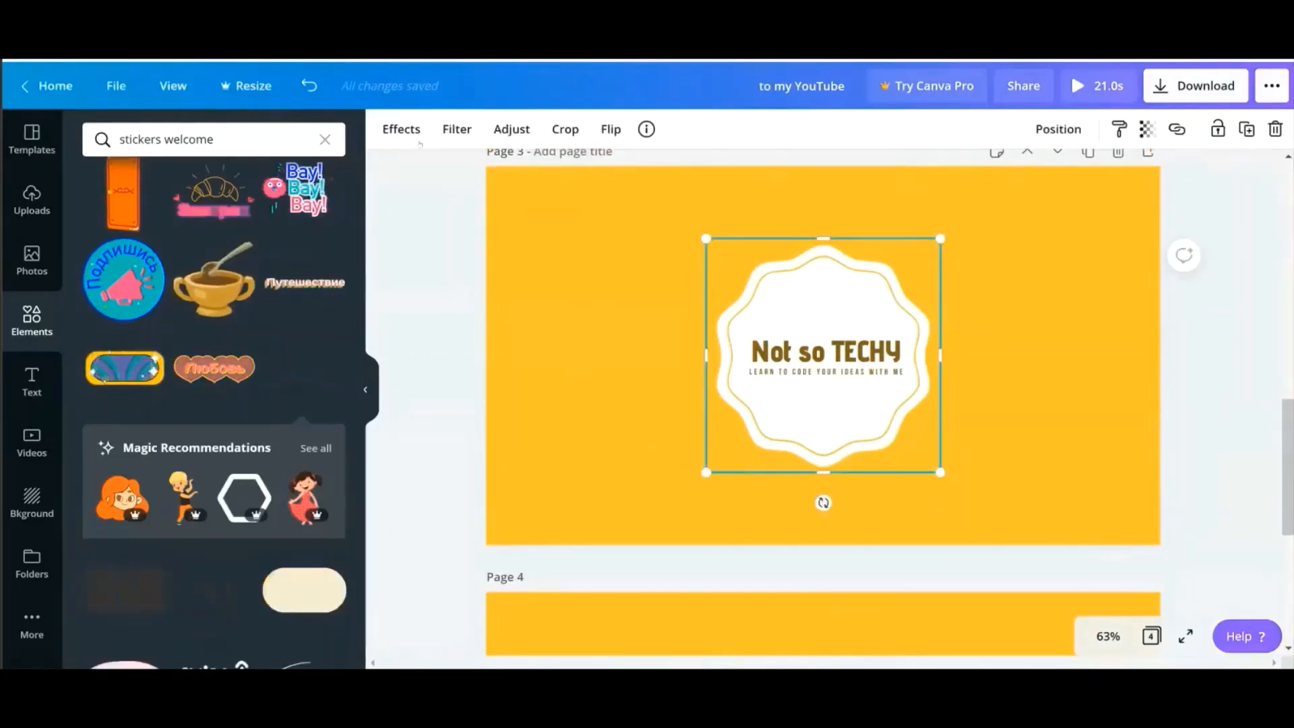
click(404, 131)
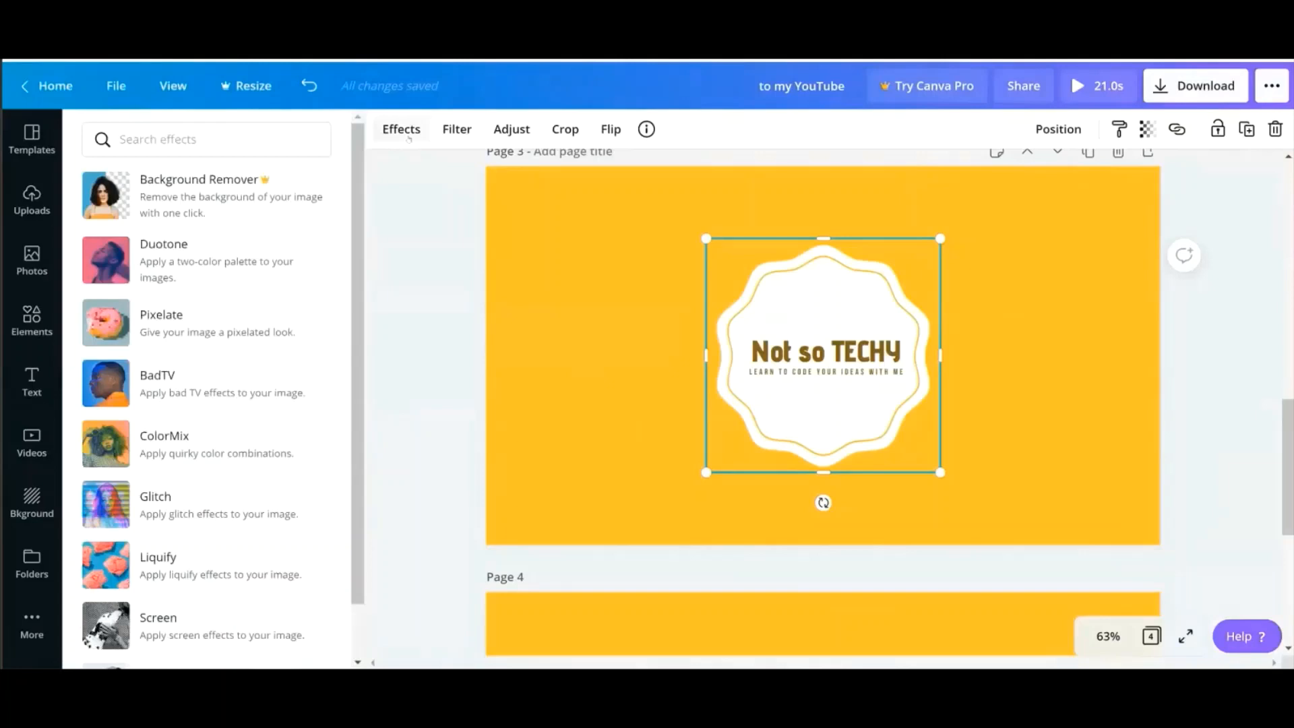
click(455, 129)
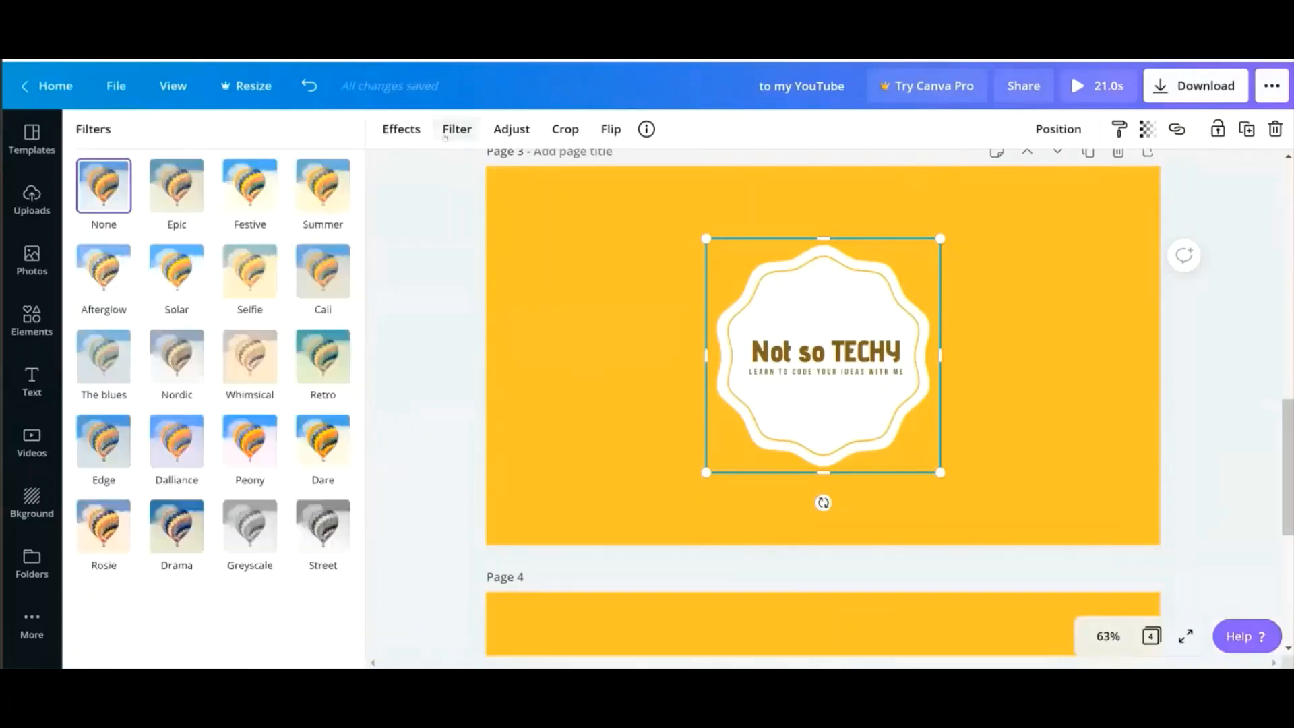
click(188, 183)
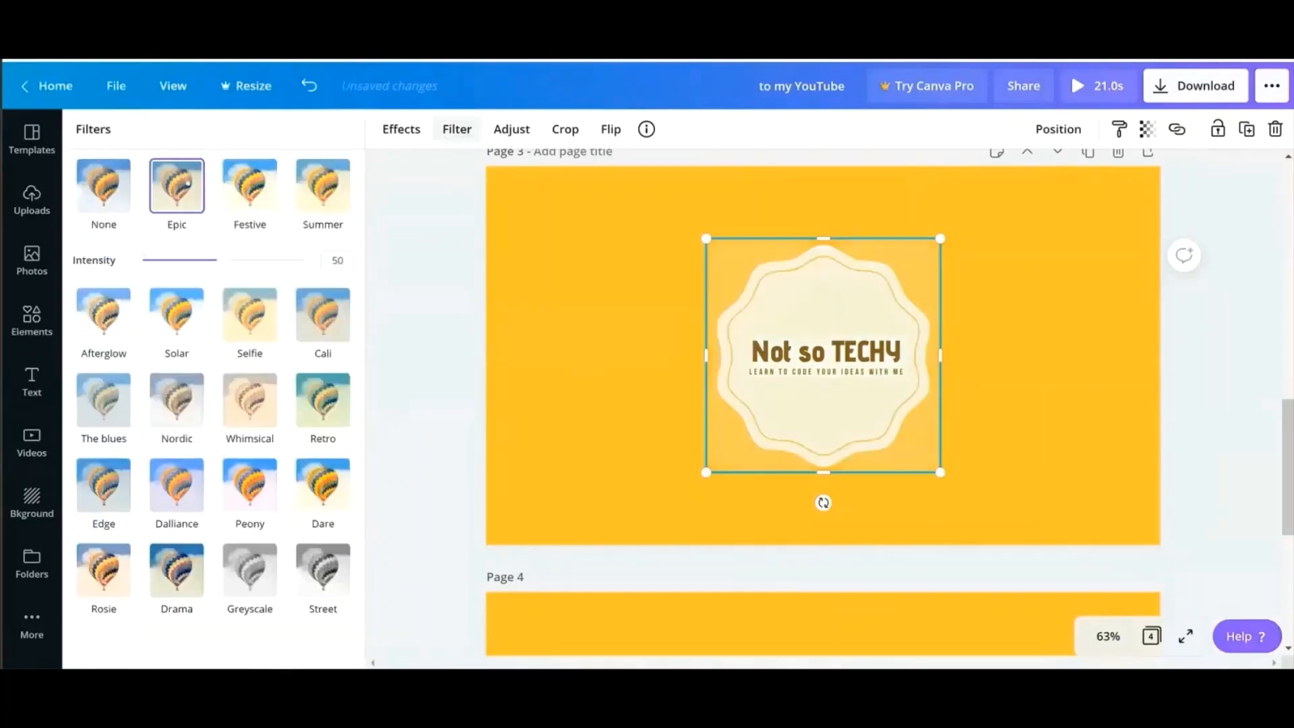
Try the Epic and Festive filters on the page 3 logo and reset its filter to None.
click(126, 186)
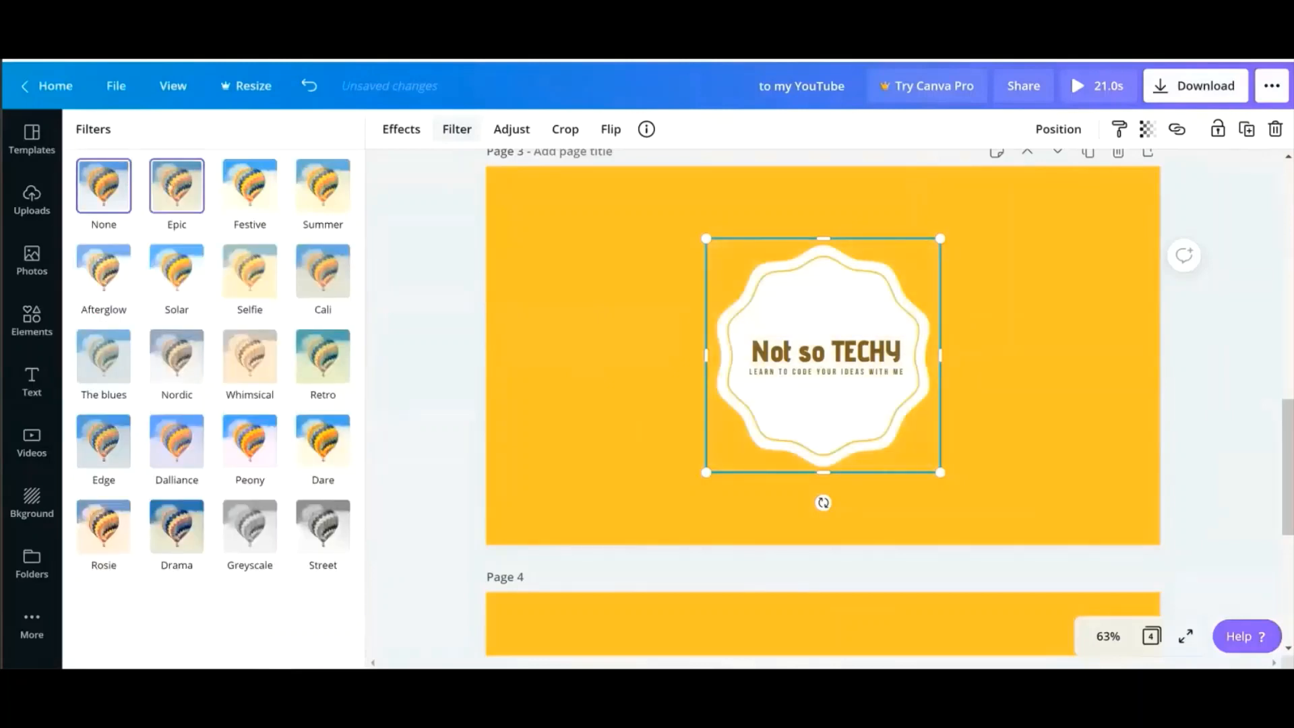
click(176, 185)
click(260, 184)
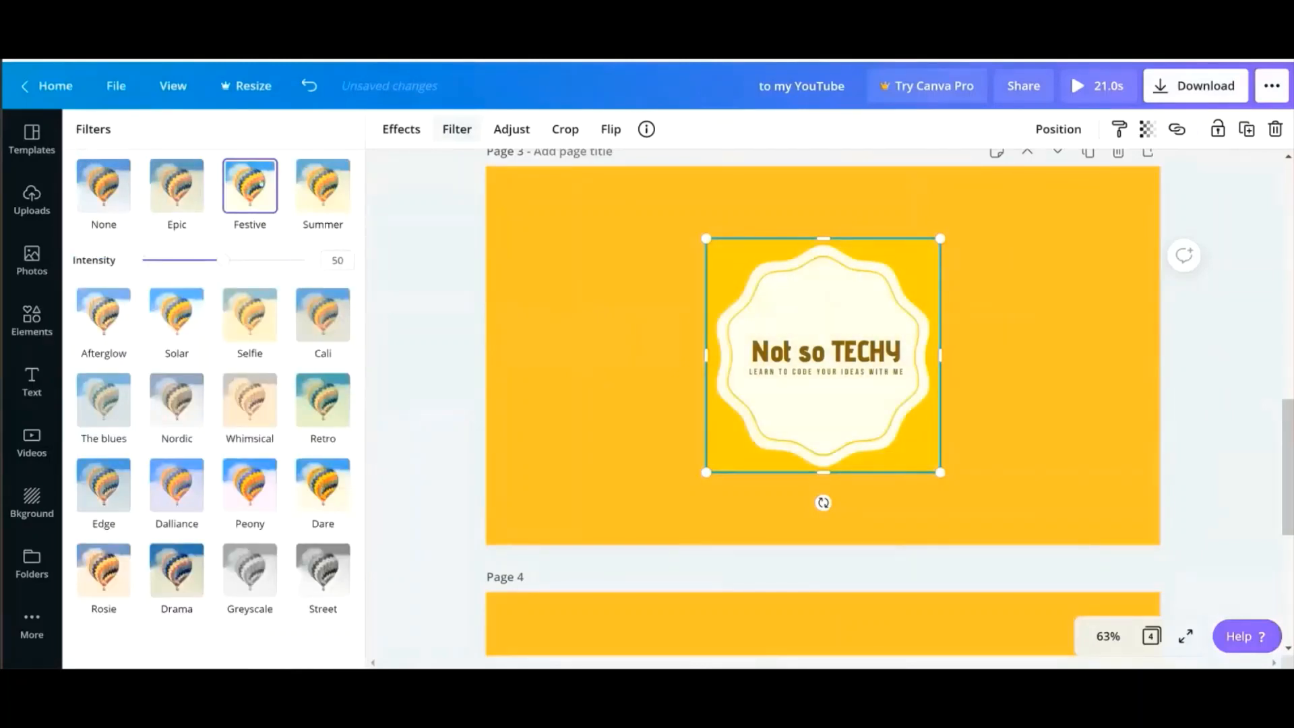
click(113, 183)
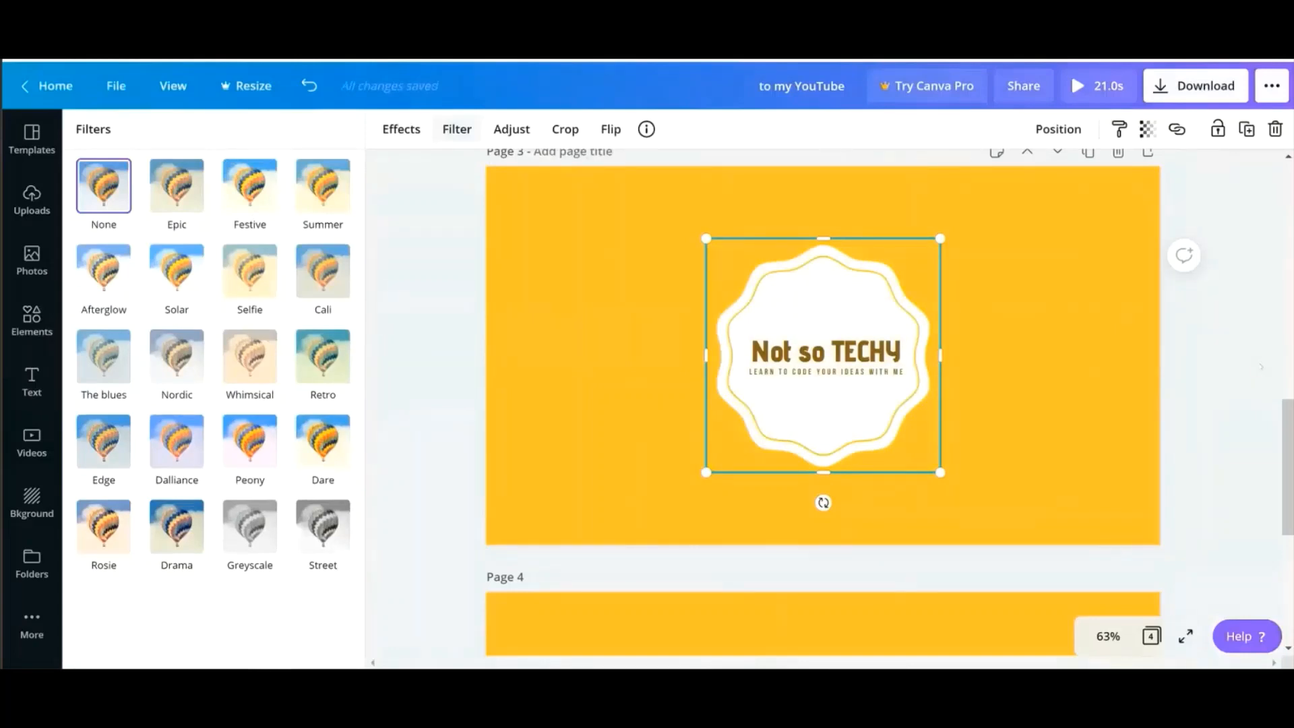
scroll(822, 351, down, 3)
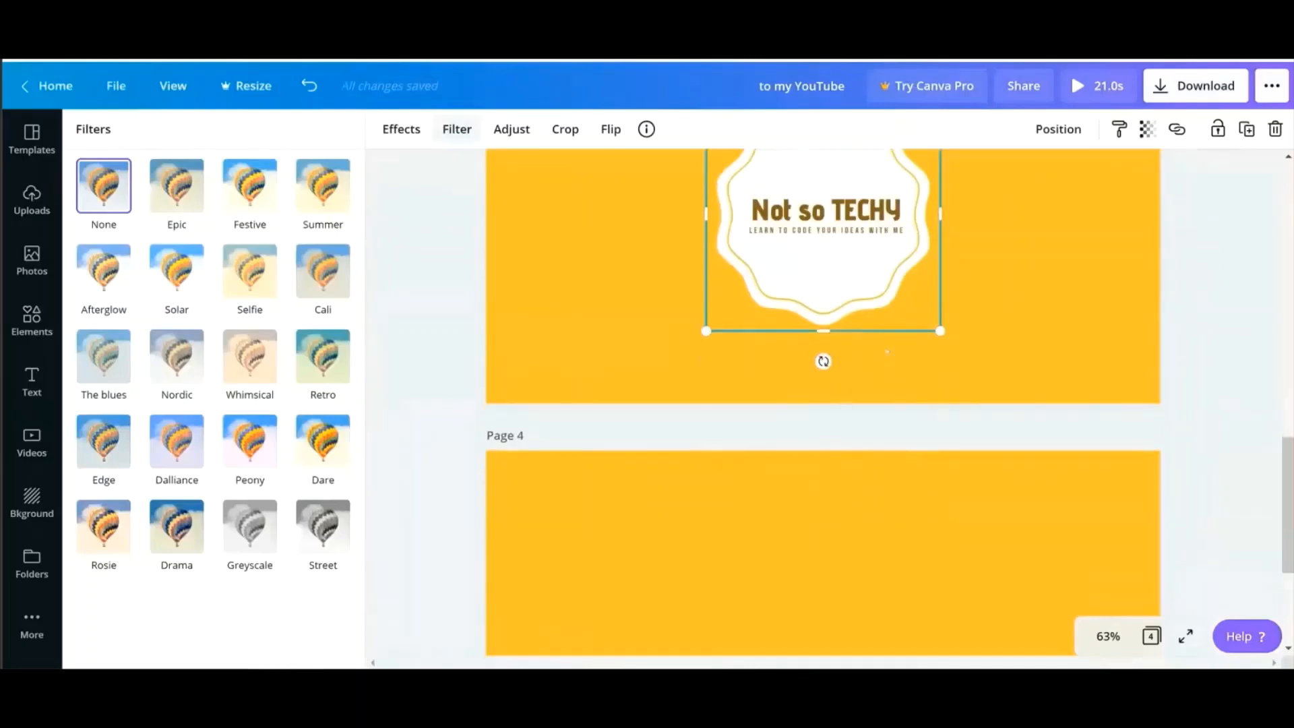
scroll(822, 351, up, 3)
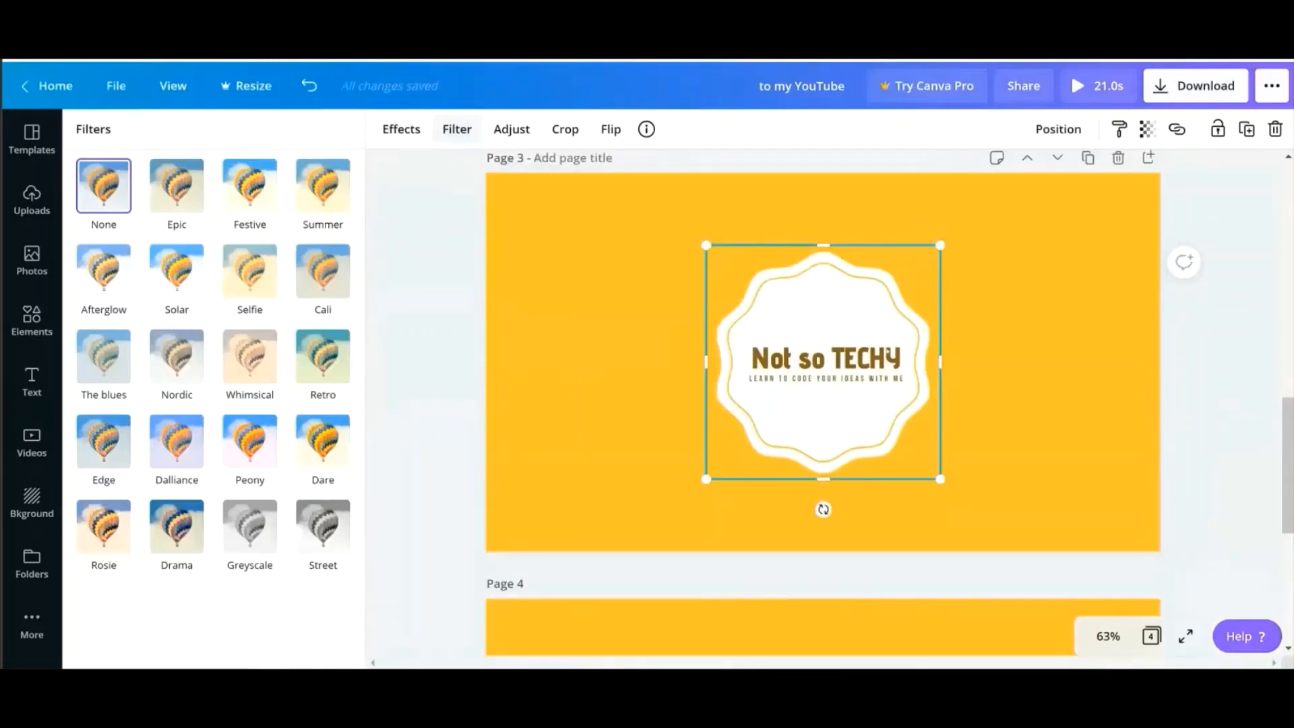
scroll(889, 351, down, 1)
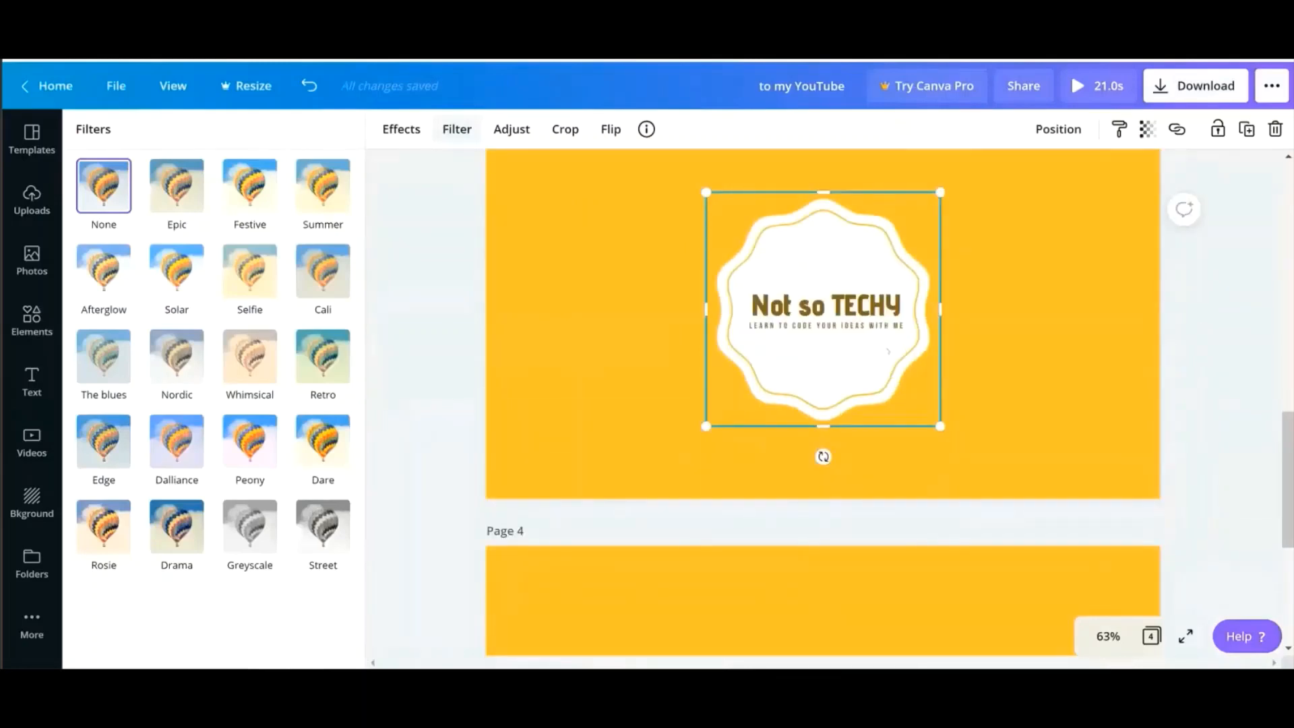
scroll(888, 351, up, 5)
click(31, 320)
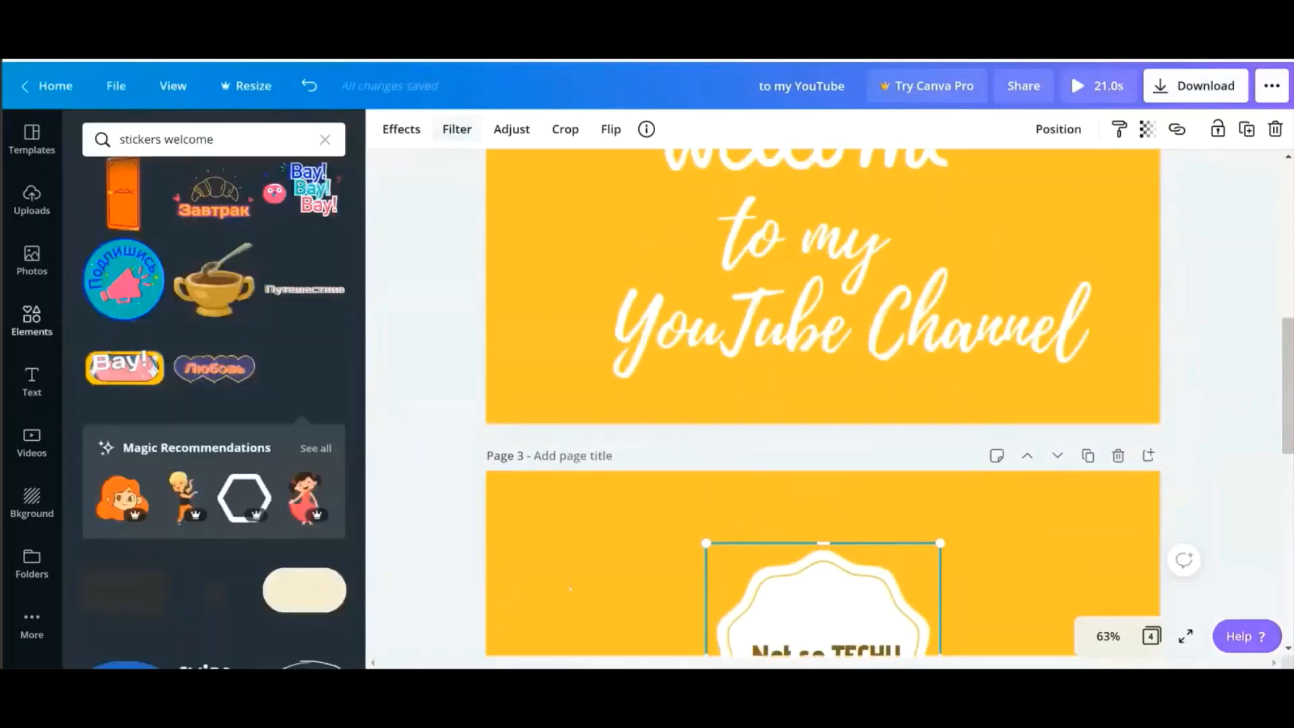
Try the Tumble, Fade, Pan, Block and Rise page animations on page 3 and apply Breathe.
click(573, 505)
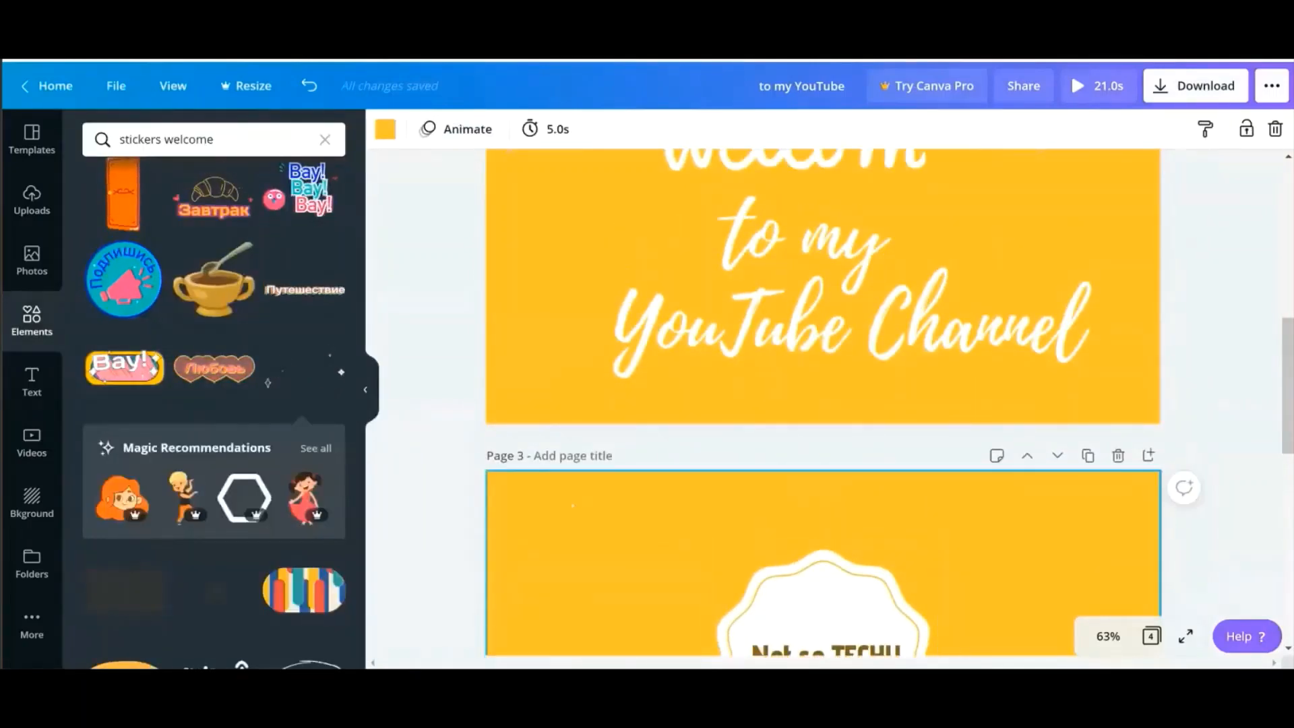
scroll(572, 506, down, 4)
click(455, 129)
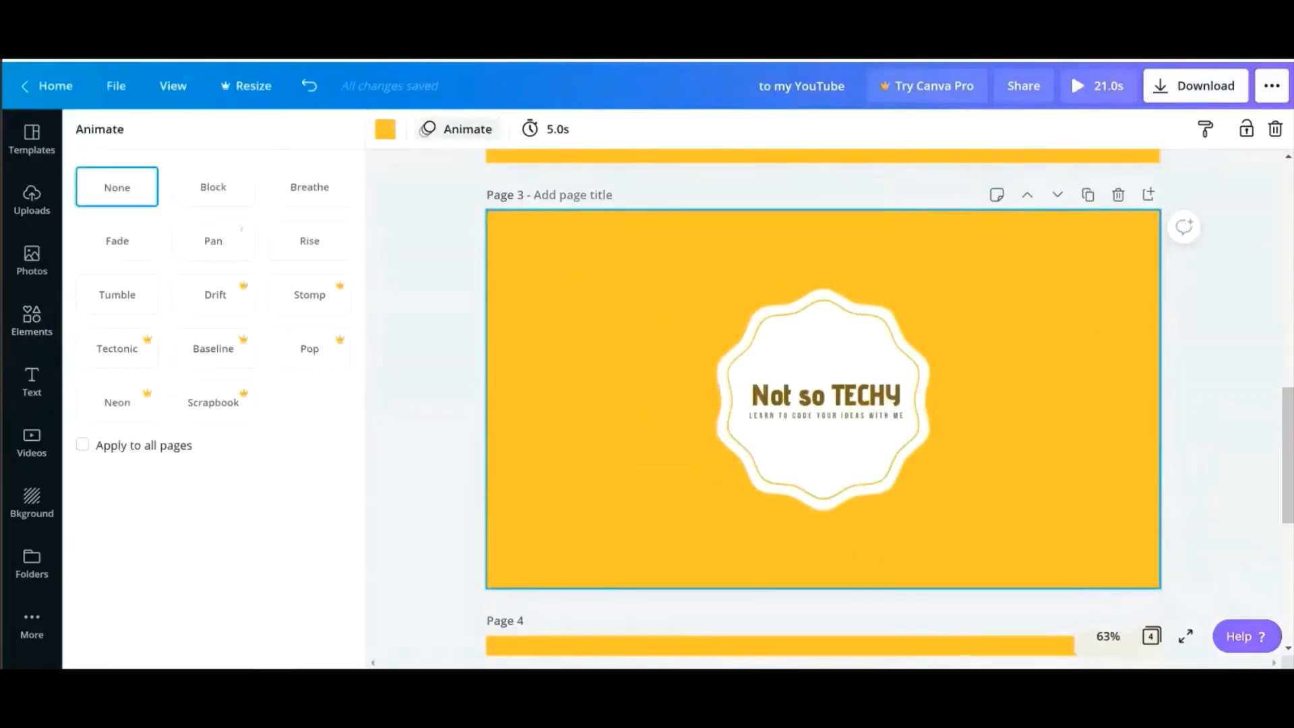
click(121, 295)
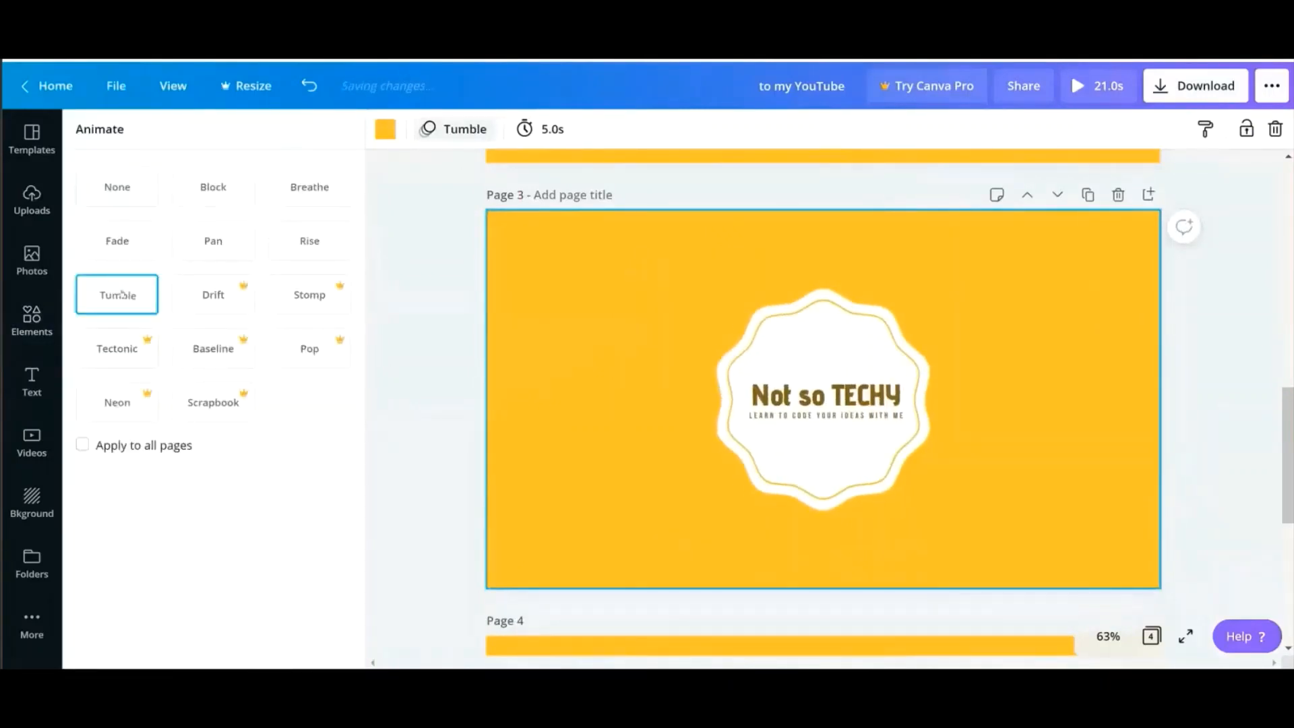
click(118, 240)
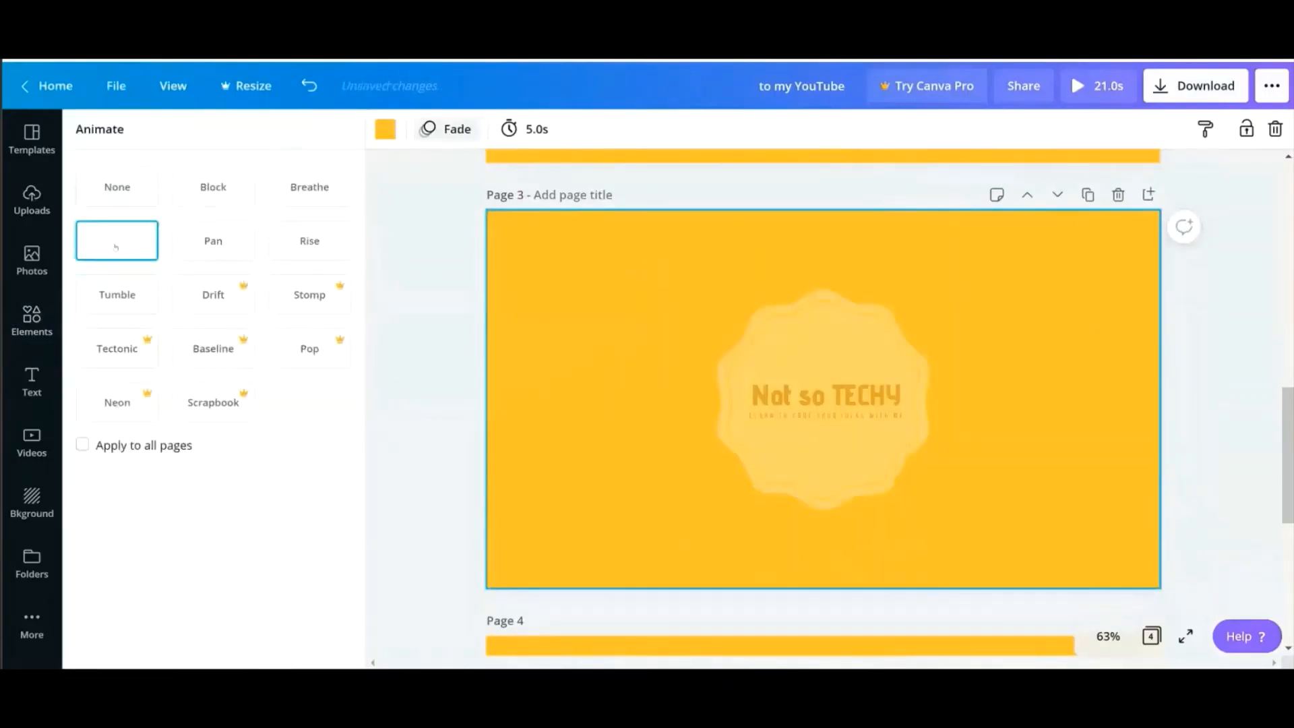
click(209, 241)
click(194, 187)
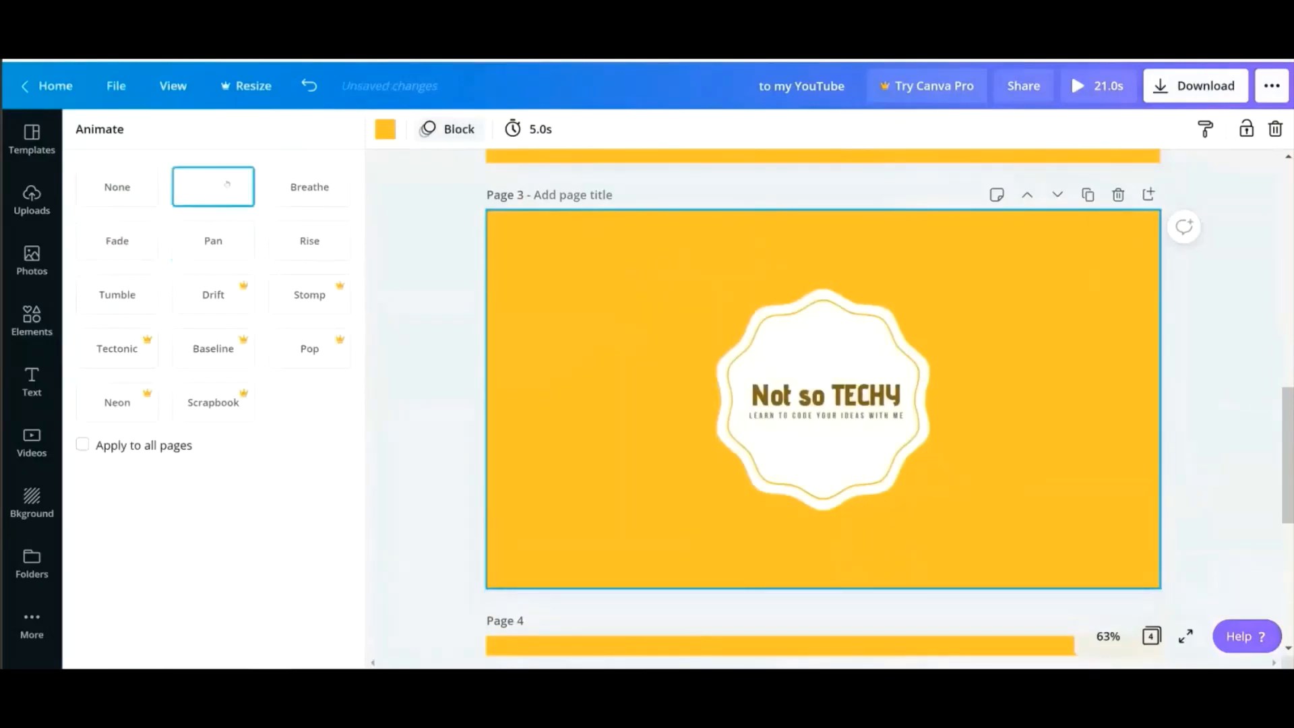
click(294, 186)
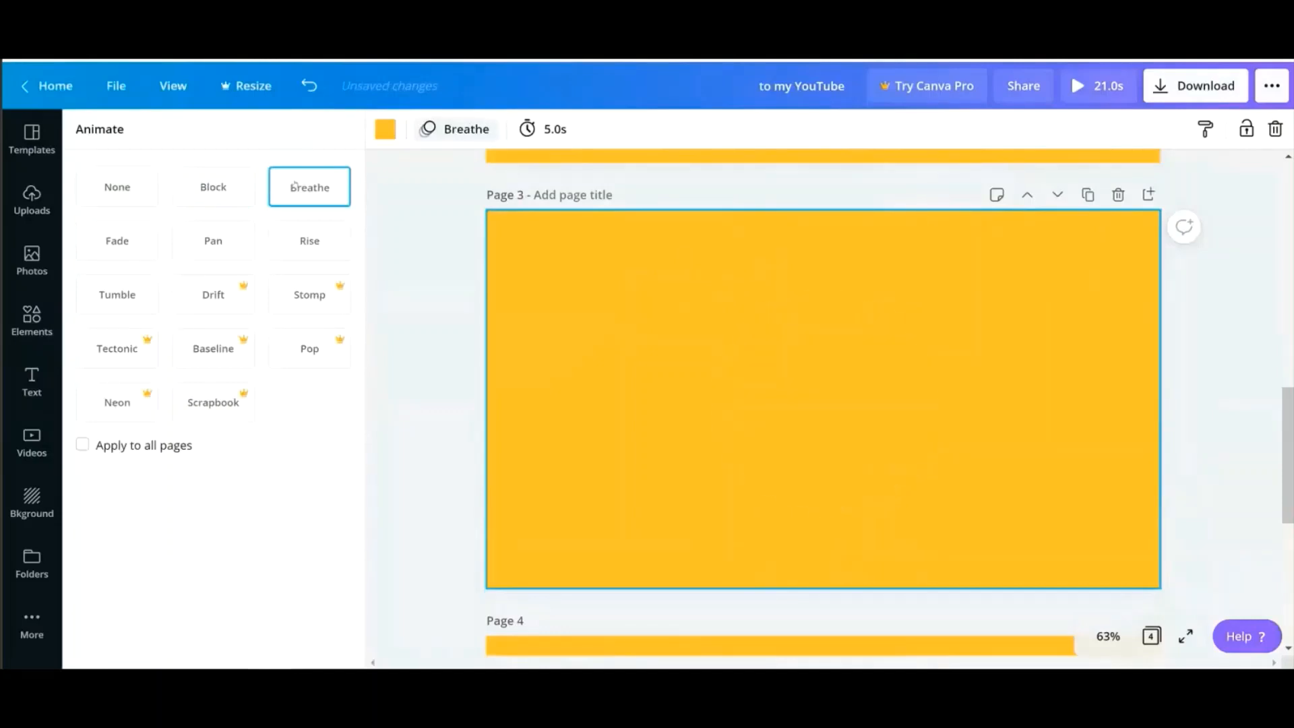
click(304, 235)
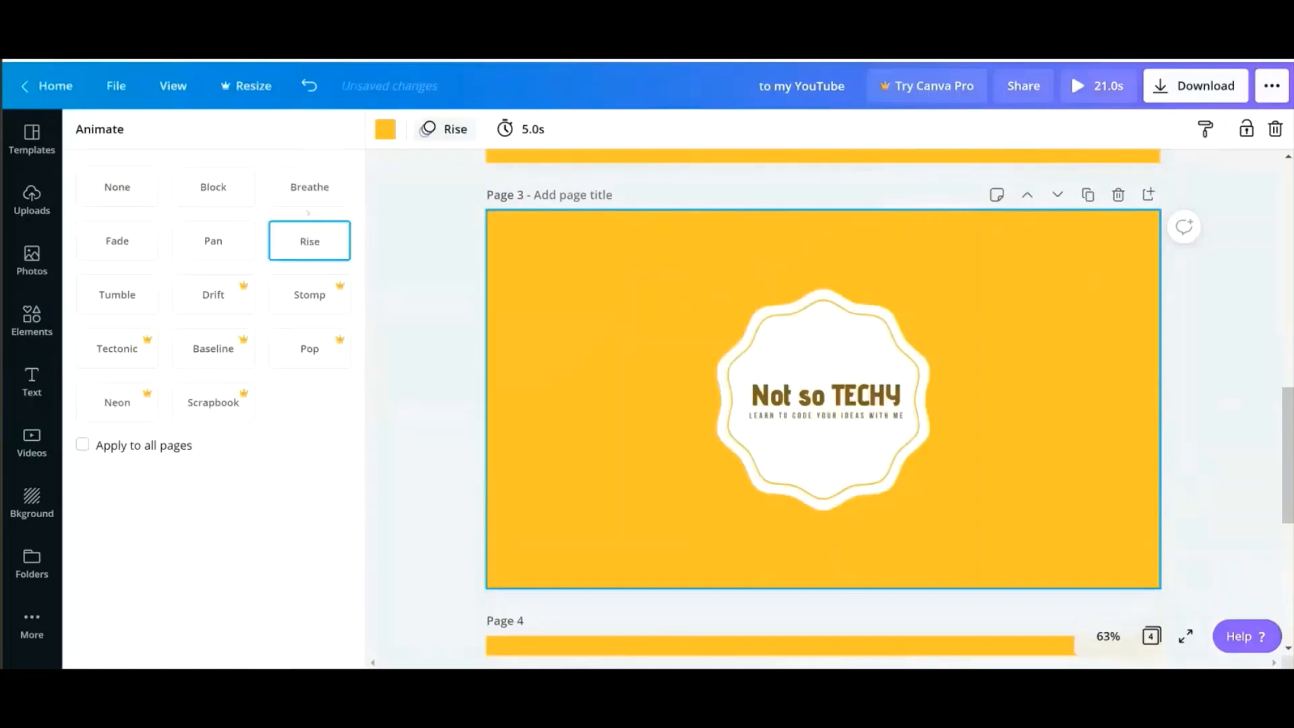
click(305, 194)
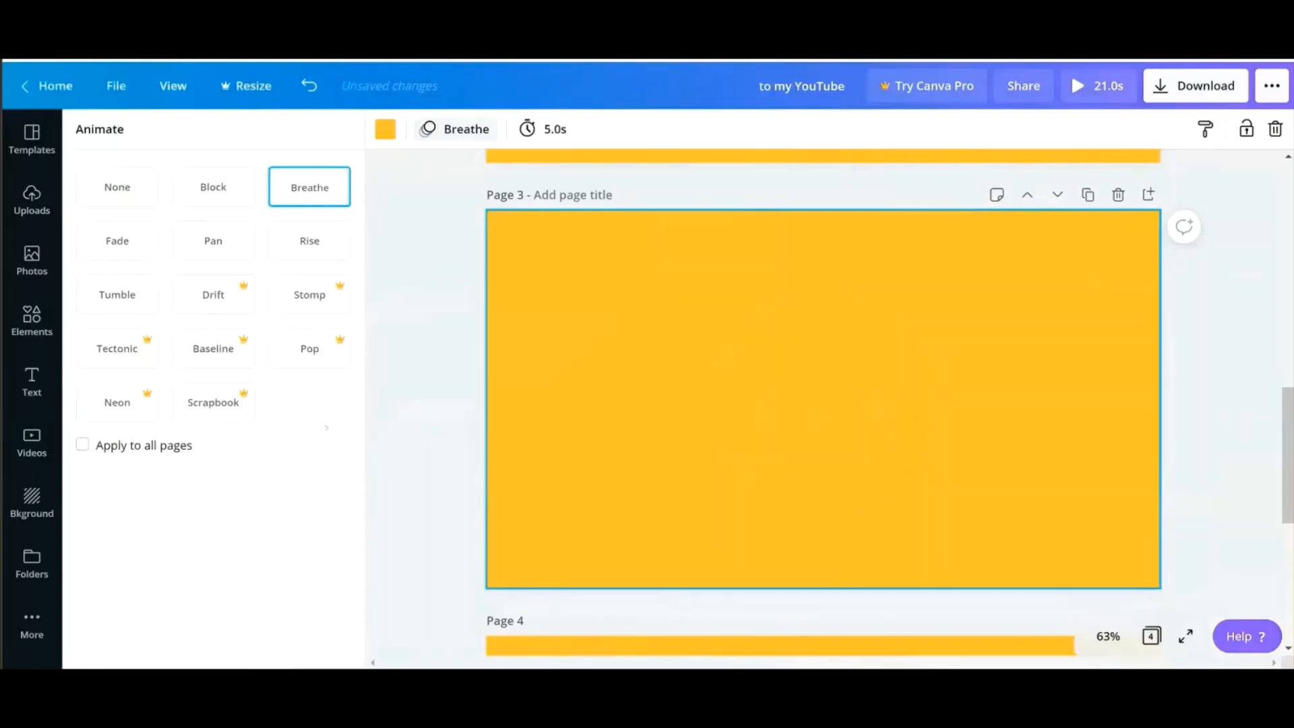
click(404, 415)
Look over the pages of the design and play a full preview of the animation.
scroll(405, 415, down, 4)
scroll(630, 478, down, 1)
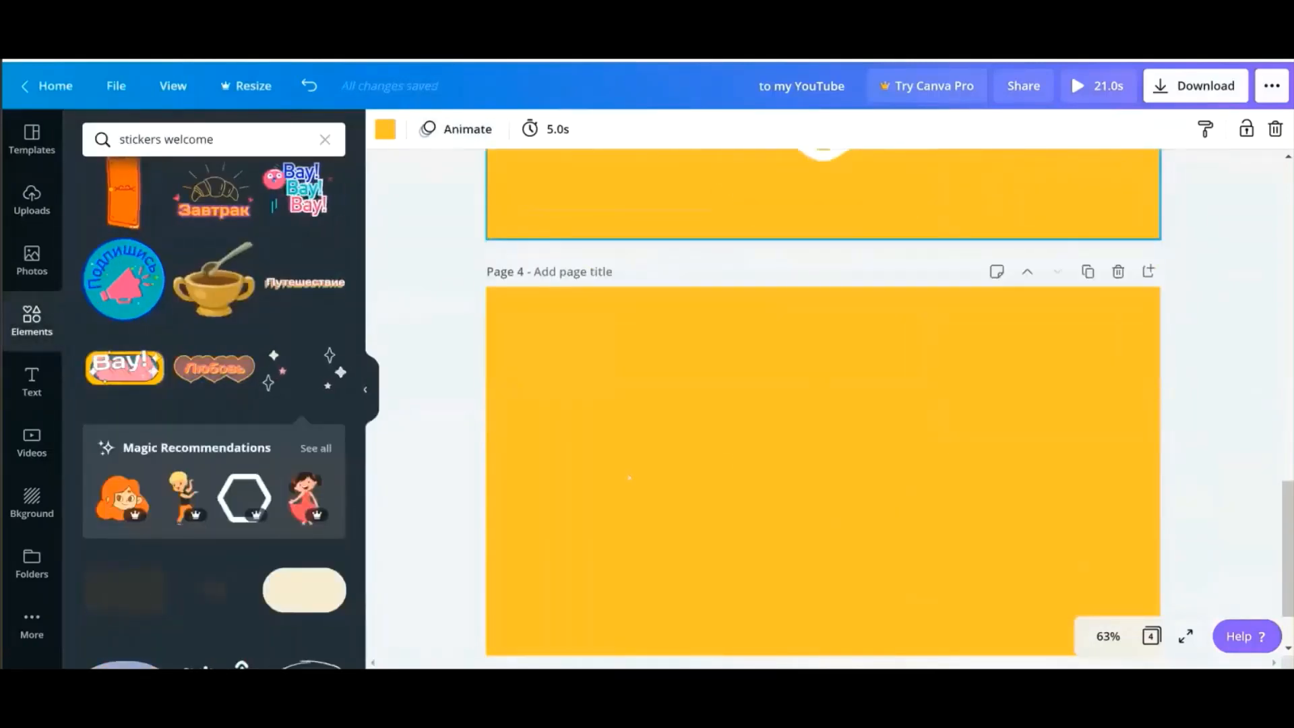
click(630, 478)
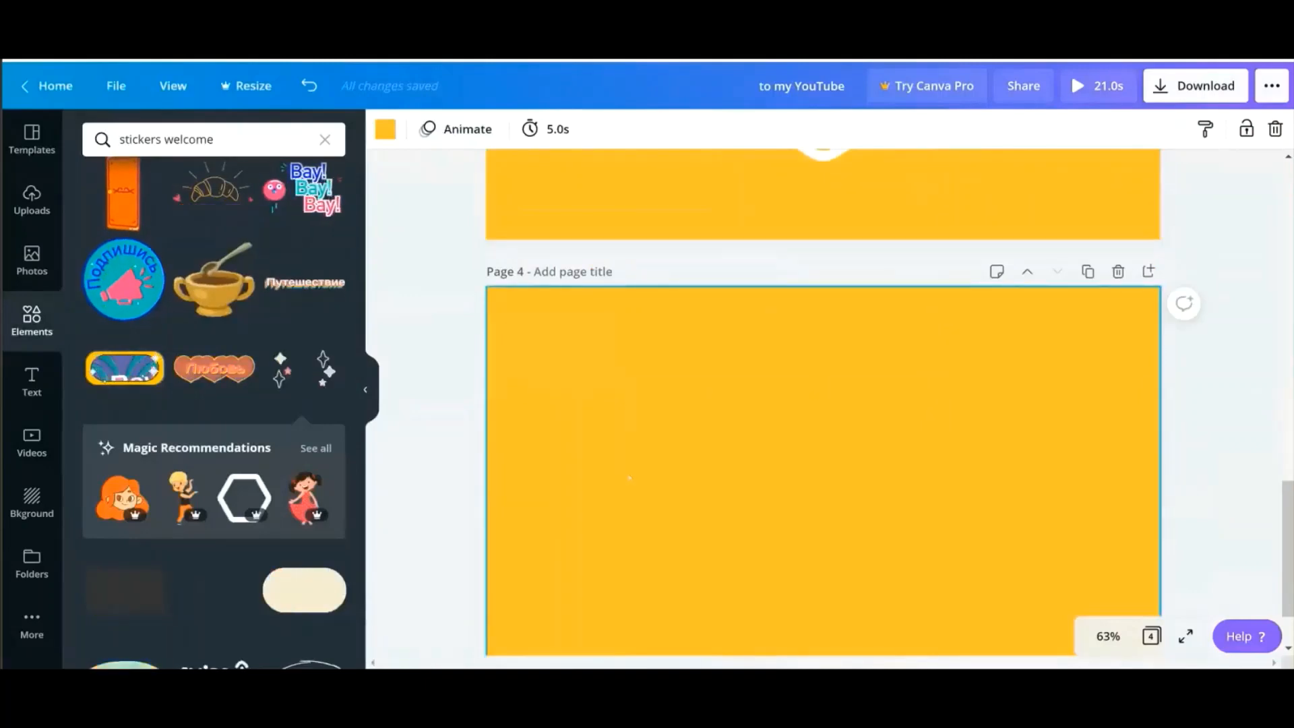
scroll(629, 478, up, 8)
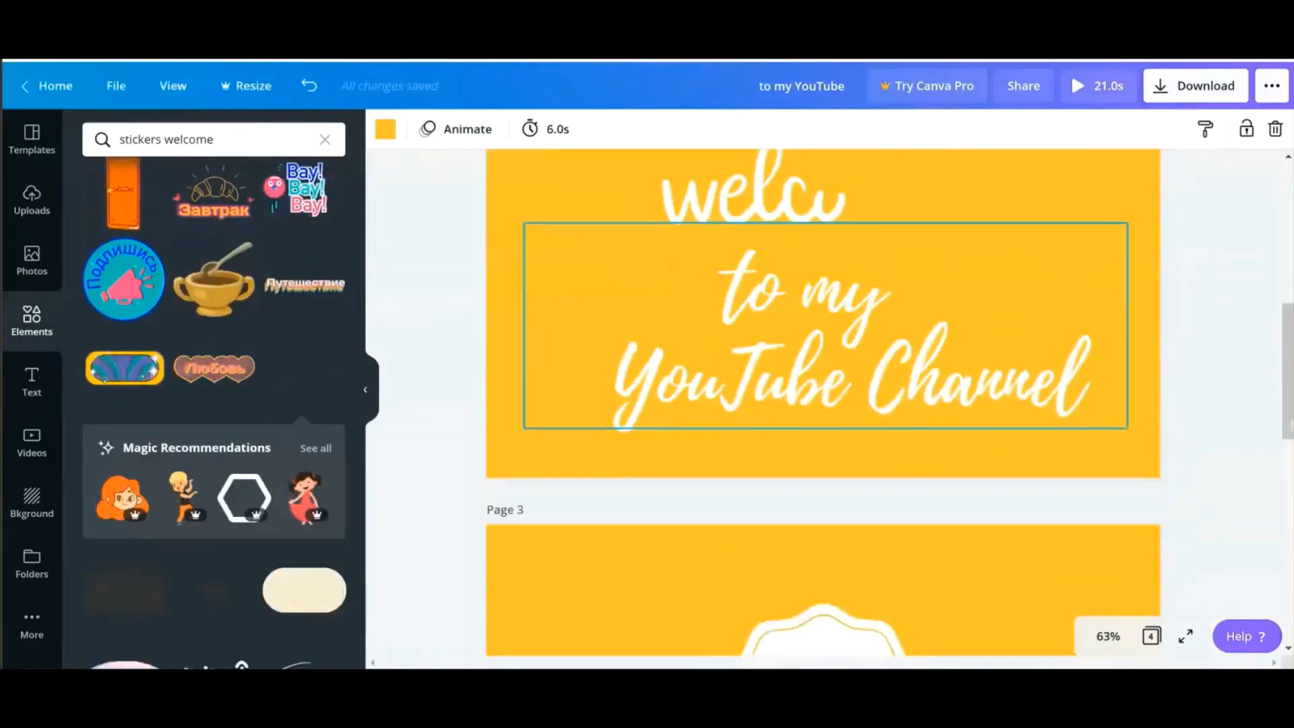
scroll(630, 478, up, 6)
scroll(630, 478, down, 14)
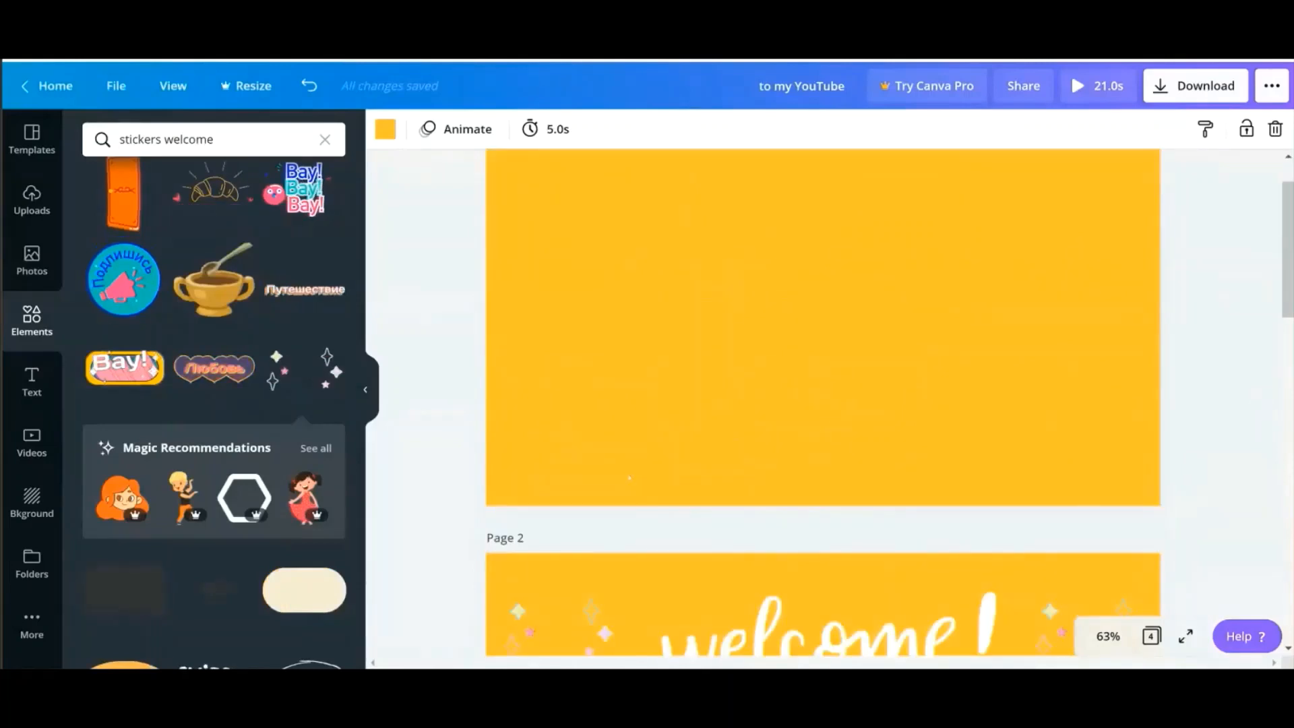
scroll(630, 478, down, 4)
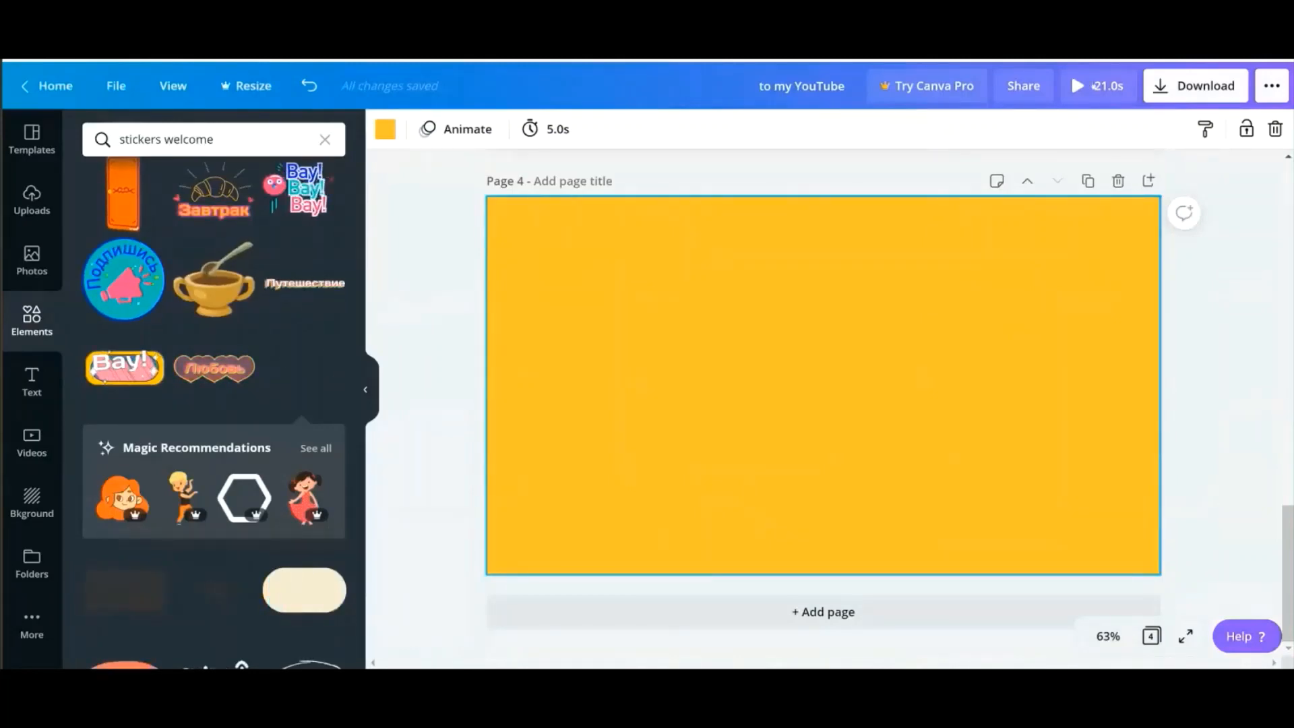
click(1095, 85)
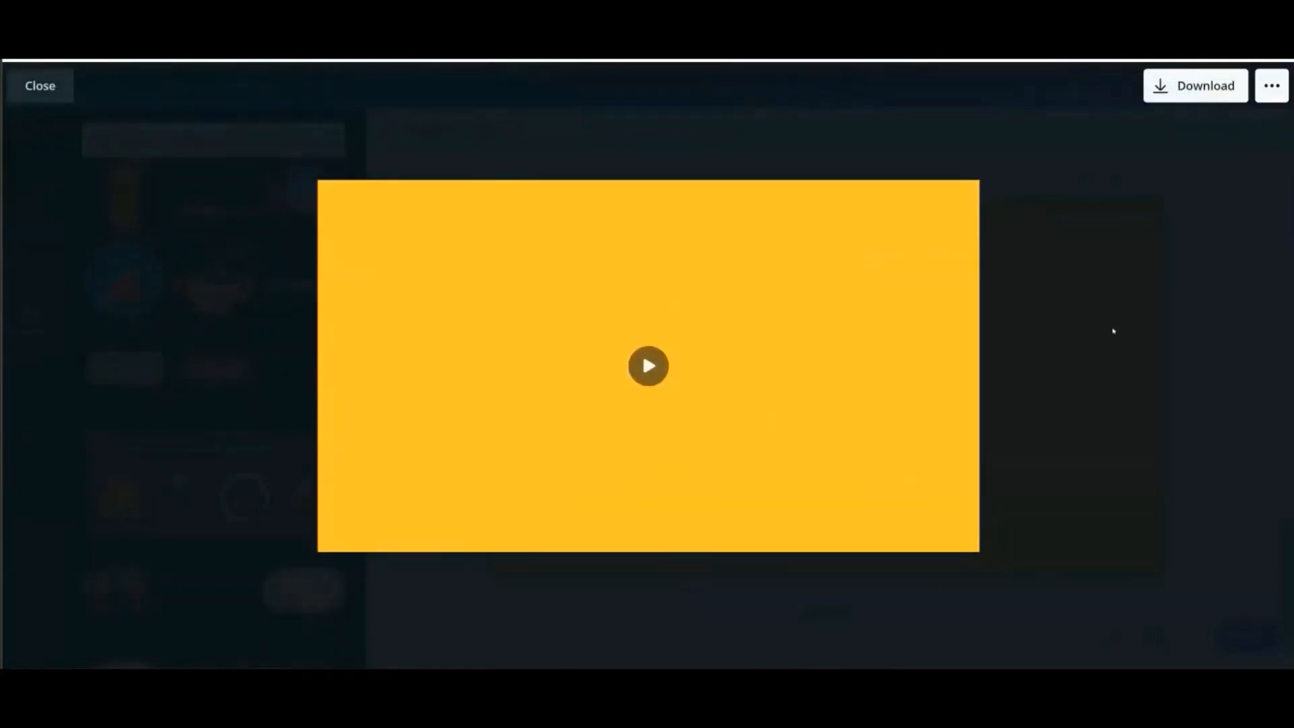
click(40, 85)
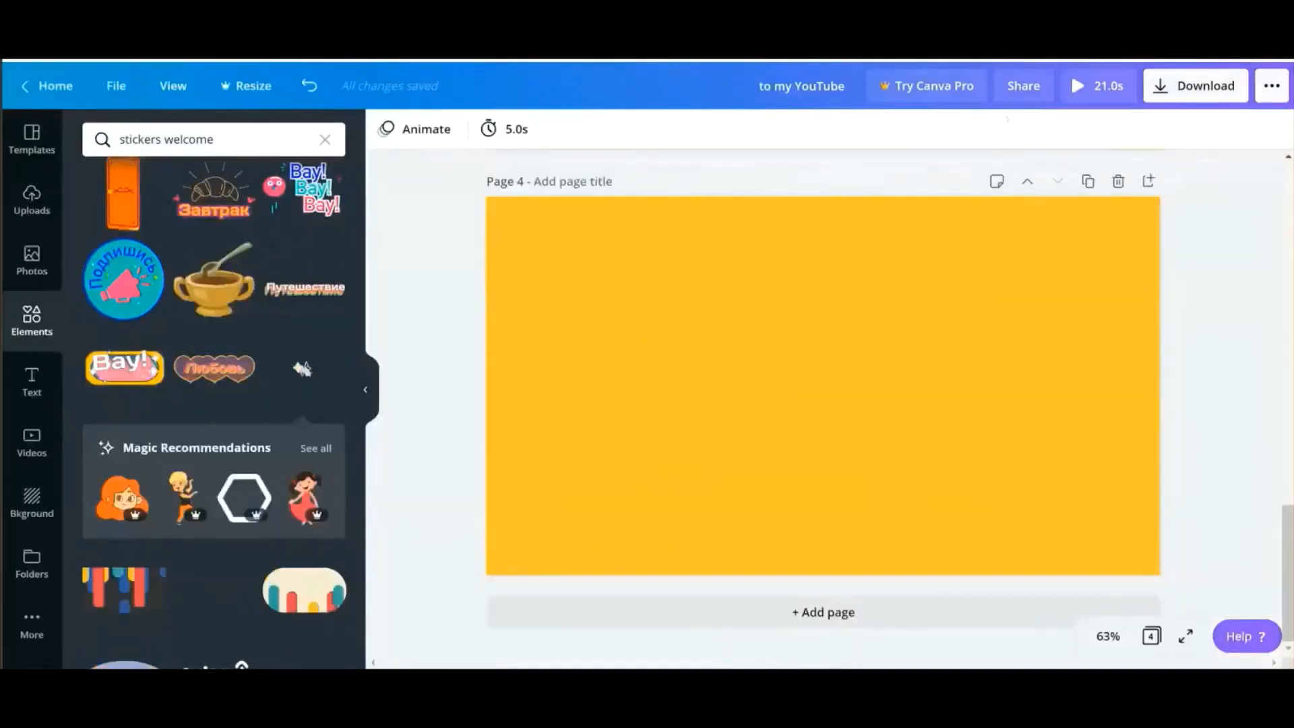
Set the duration of page 3 to 3.0 seconds and preview the whole design.
scroll(823, 391, up, 8)
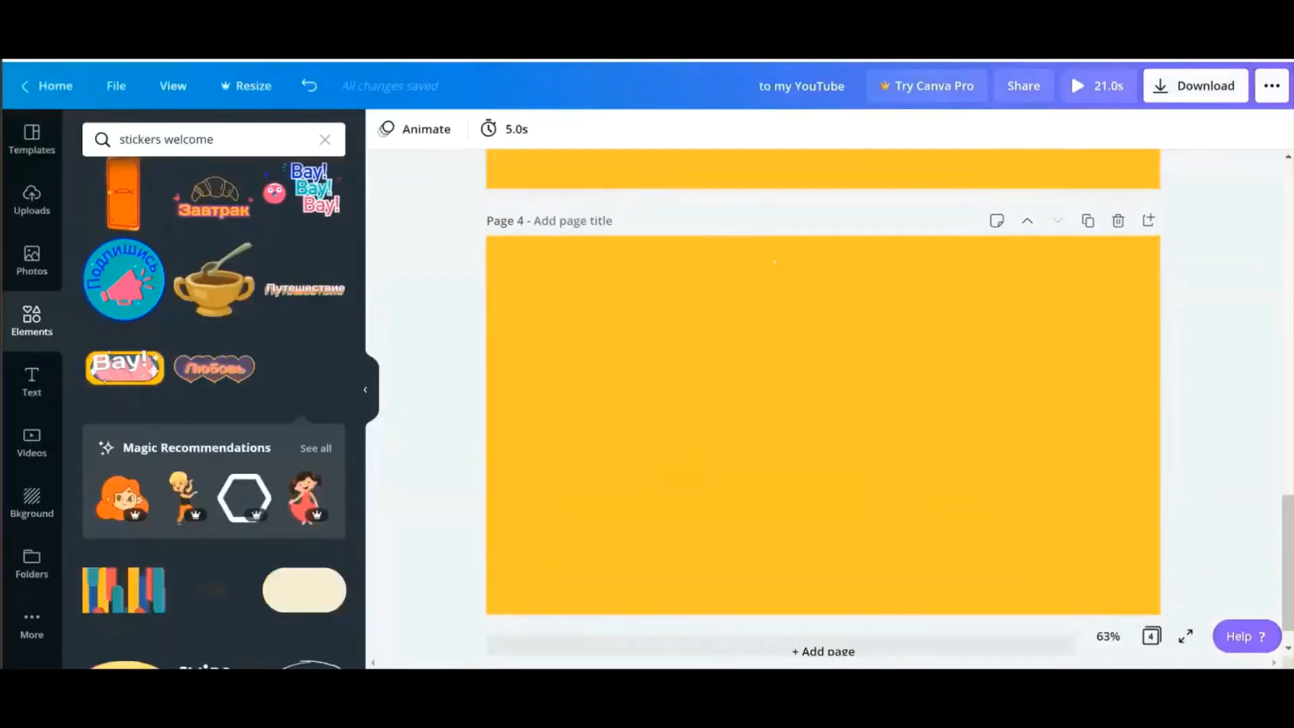
click(502, 129)
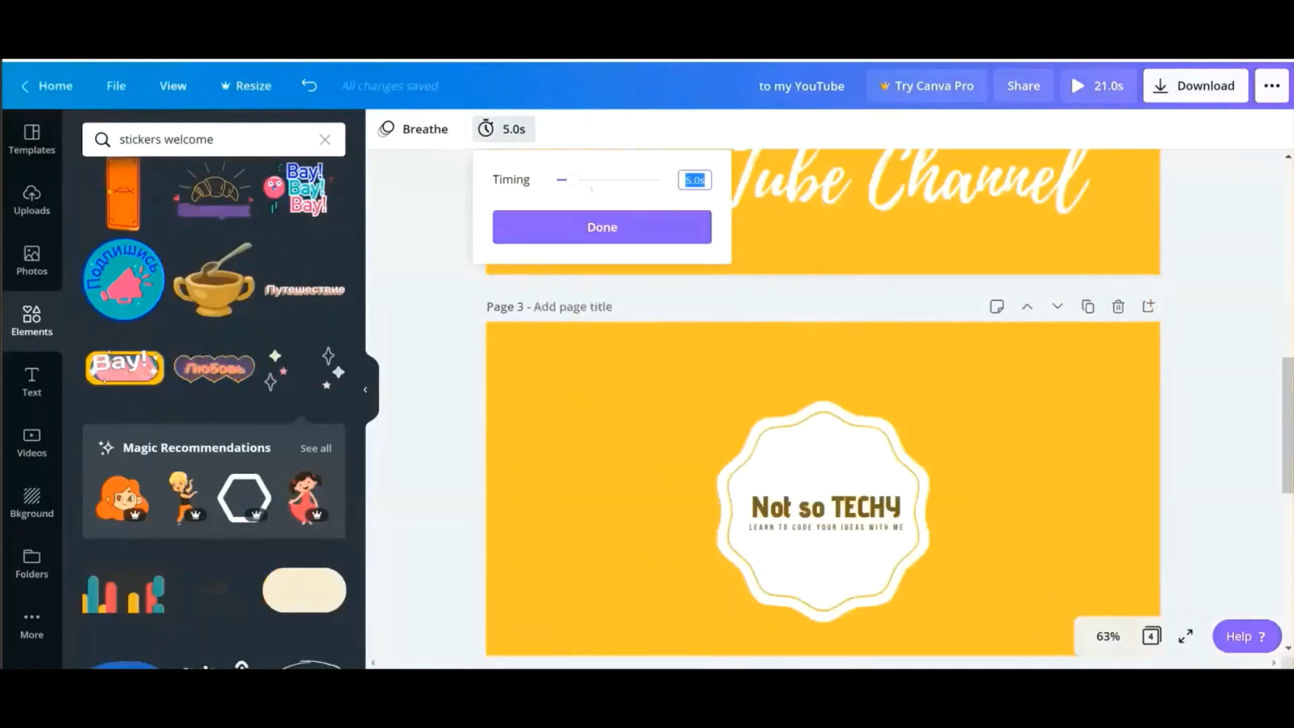
drag(577, 181, 564, 180)
click(584, 222)
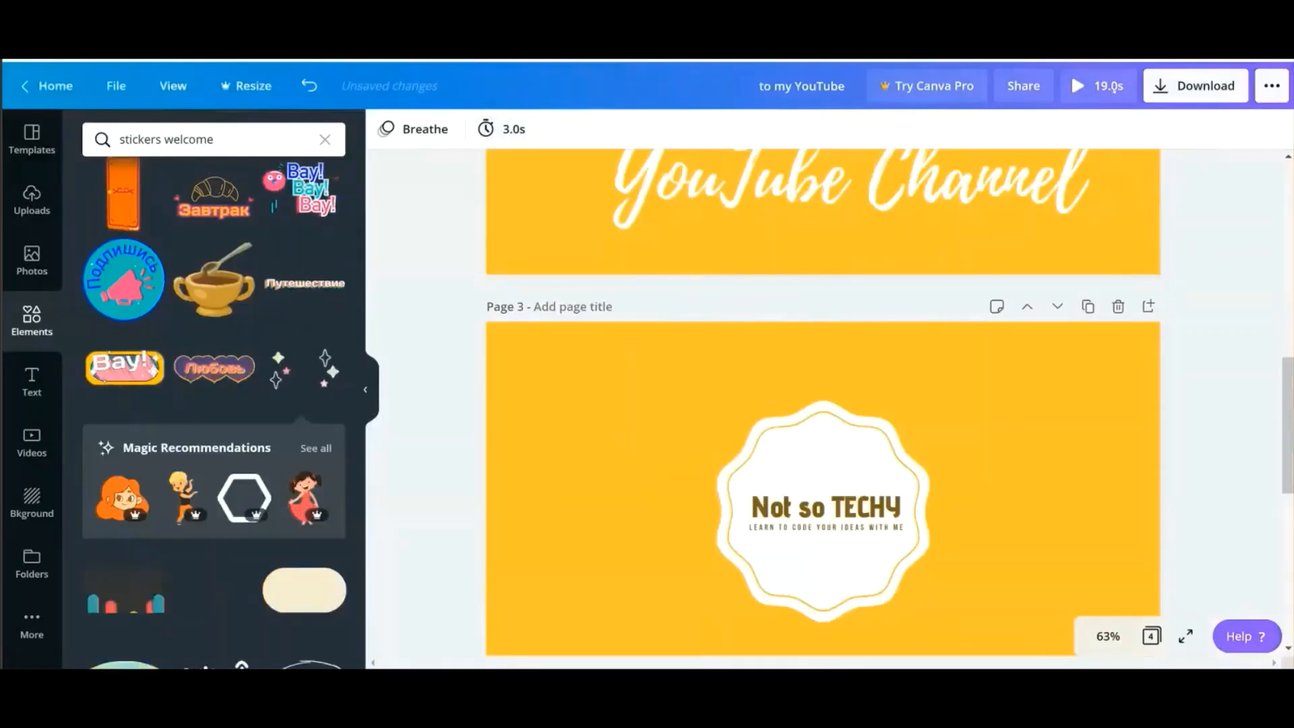
click(1114, 89)
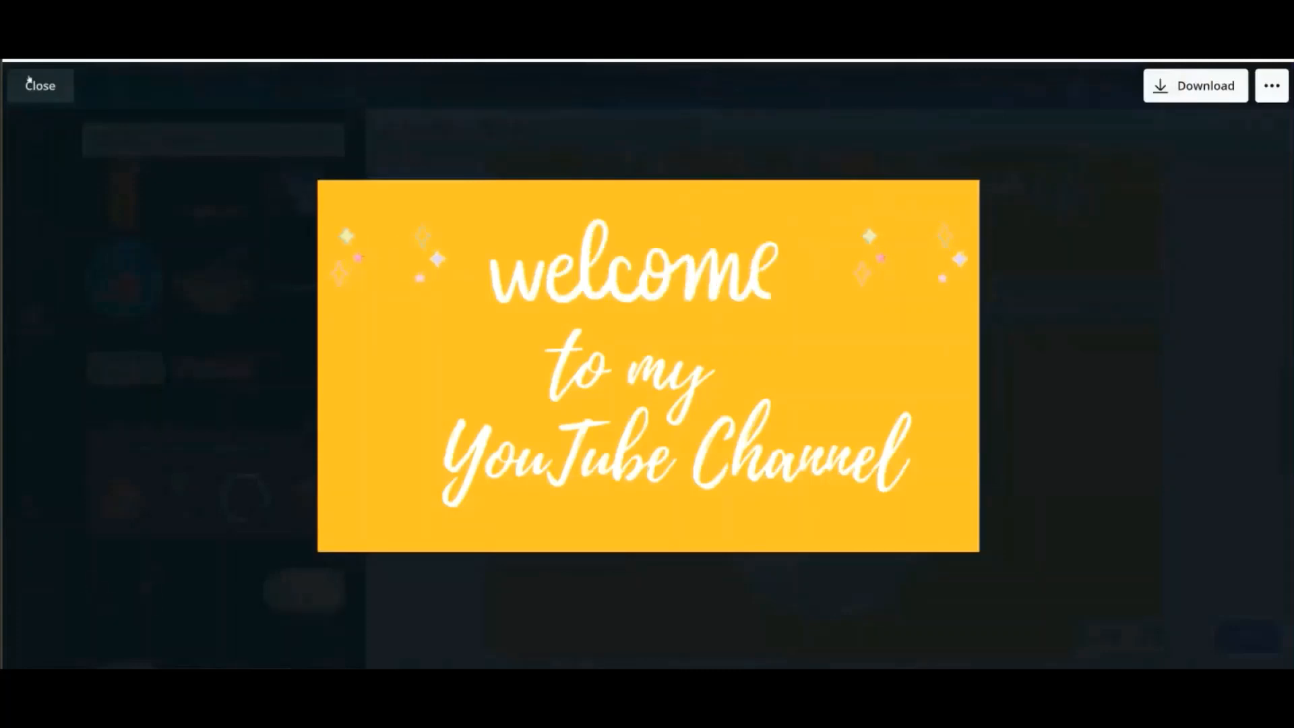
click(29, 82)
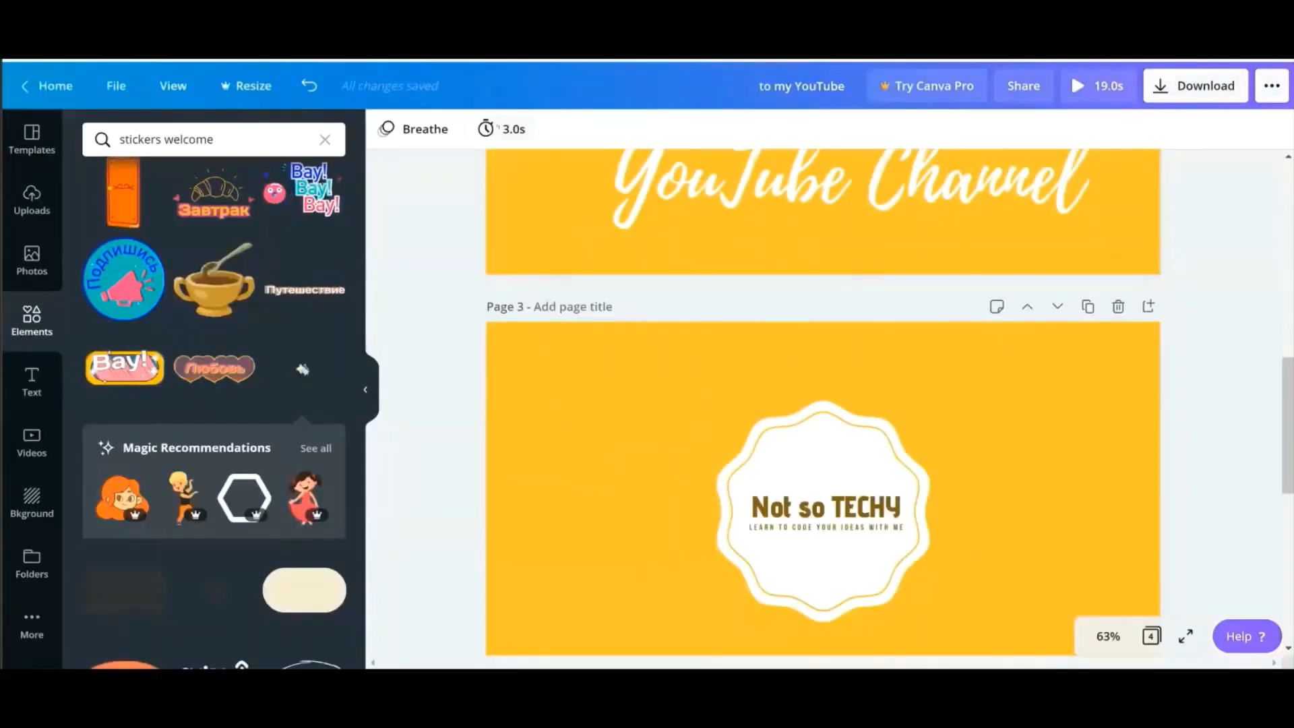
Shorten page 3's duration to 2.0 seconds and play the preview again.
click(503, 128)
drag(569, 181, 562, 180)
click(602, 227)
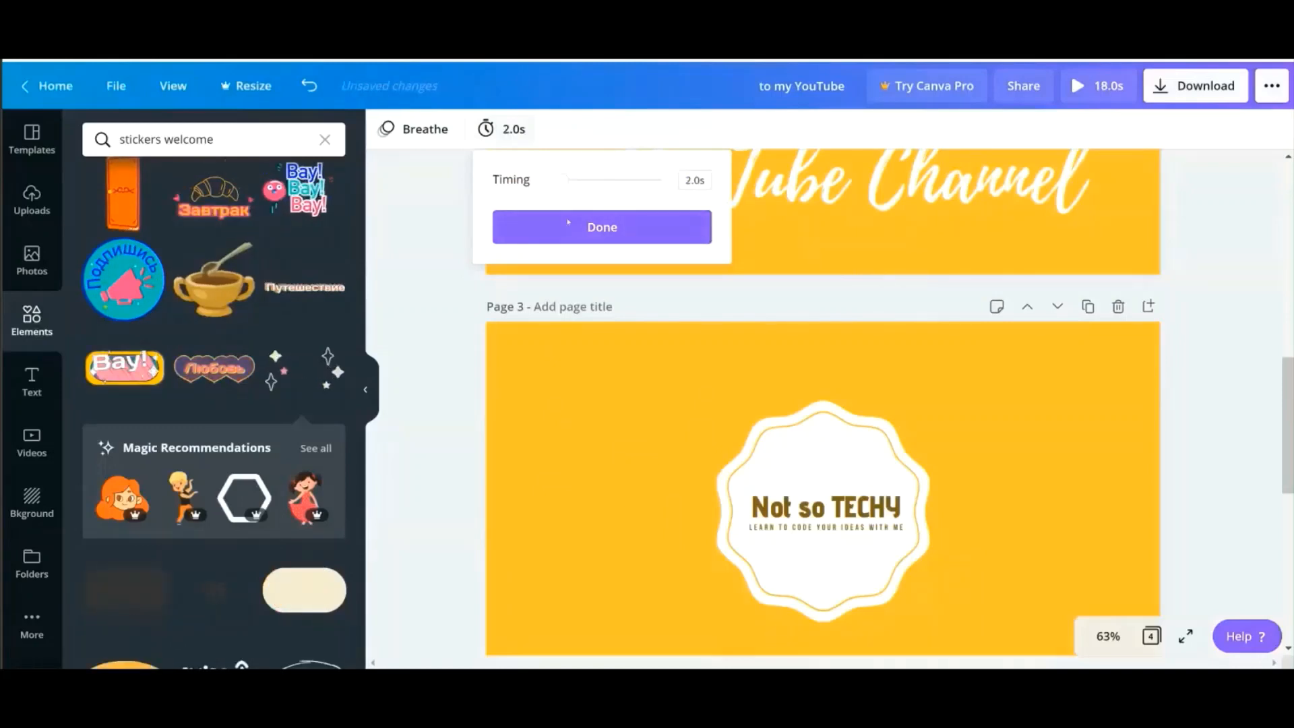
click(1100, 89)
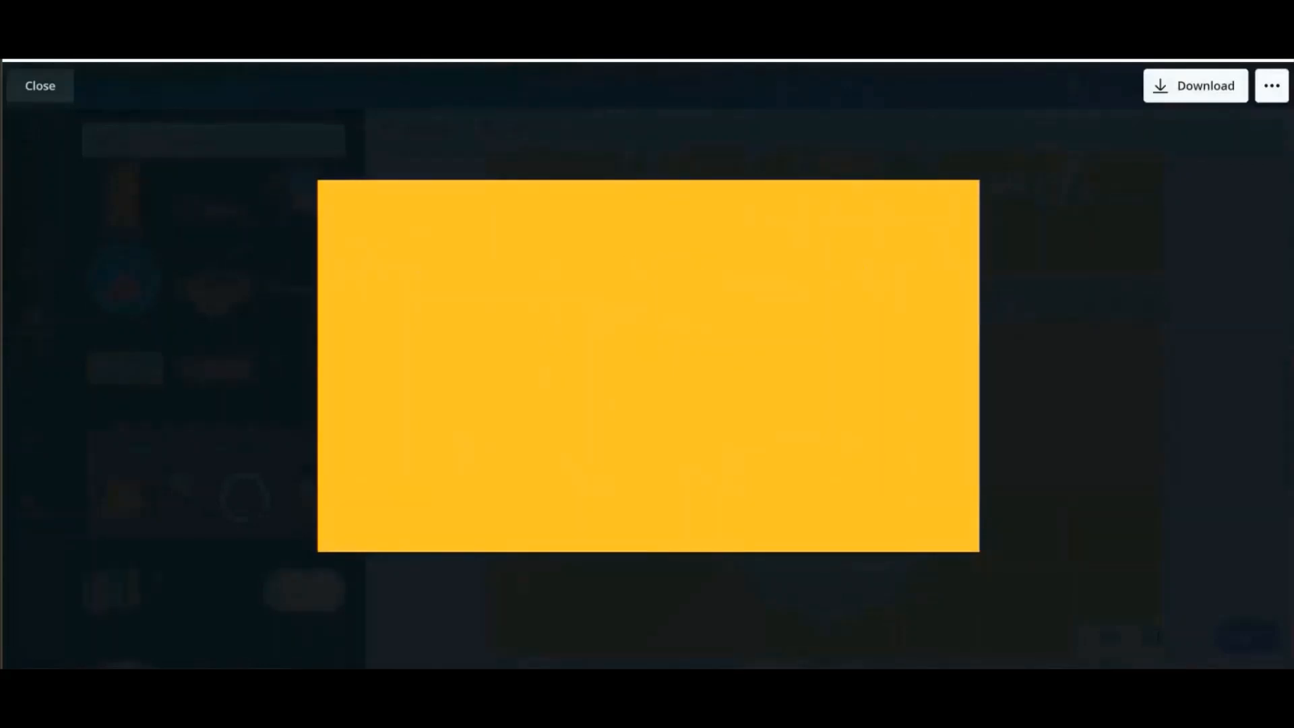
click(37, 88)
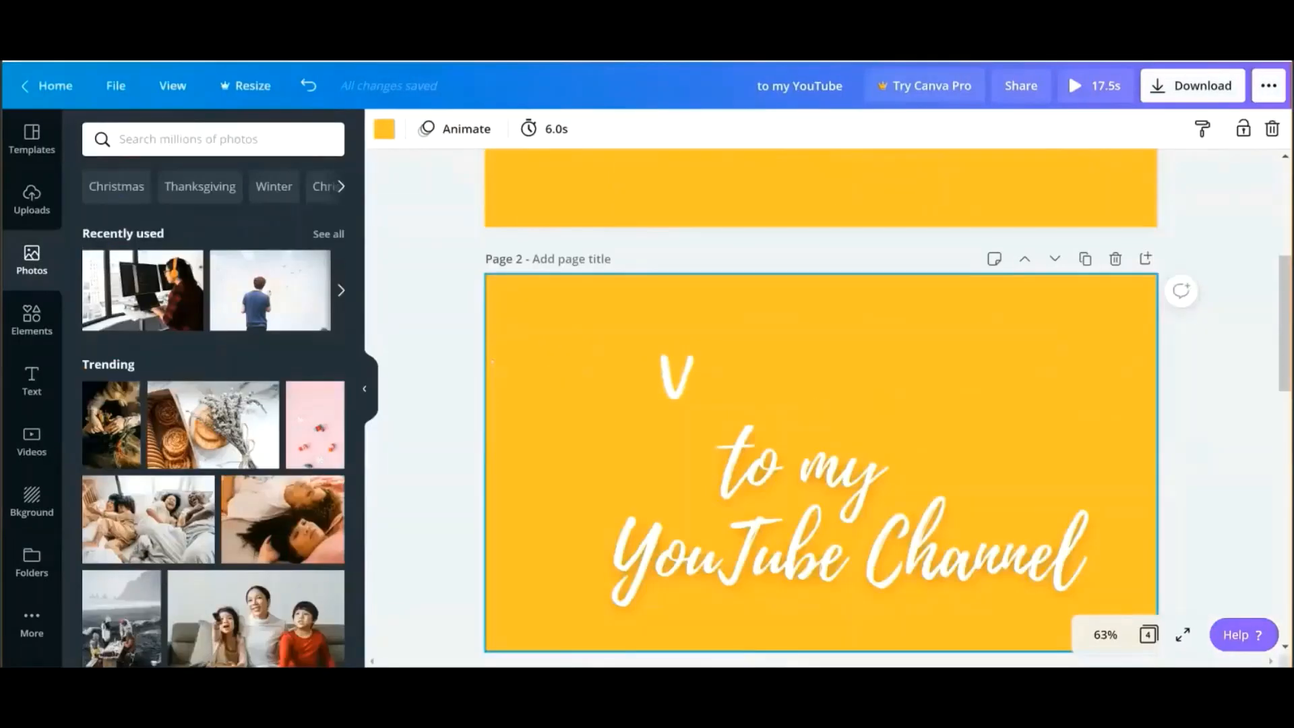
Add the "A GIFT just for you" text combination to page 4, deleting the trial "COFFEE PLEASE" text.
scroll(821, 404, down, 15)
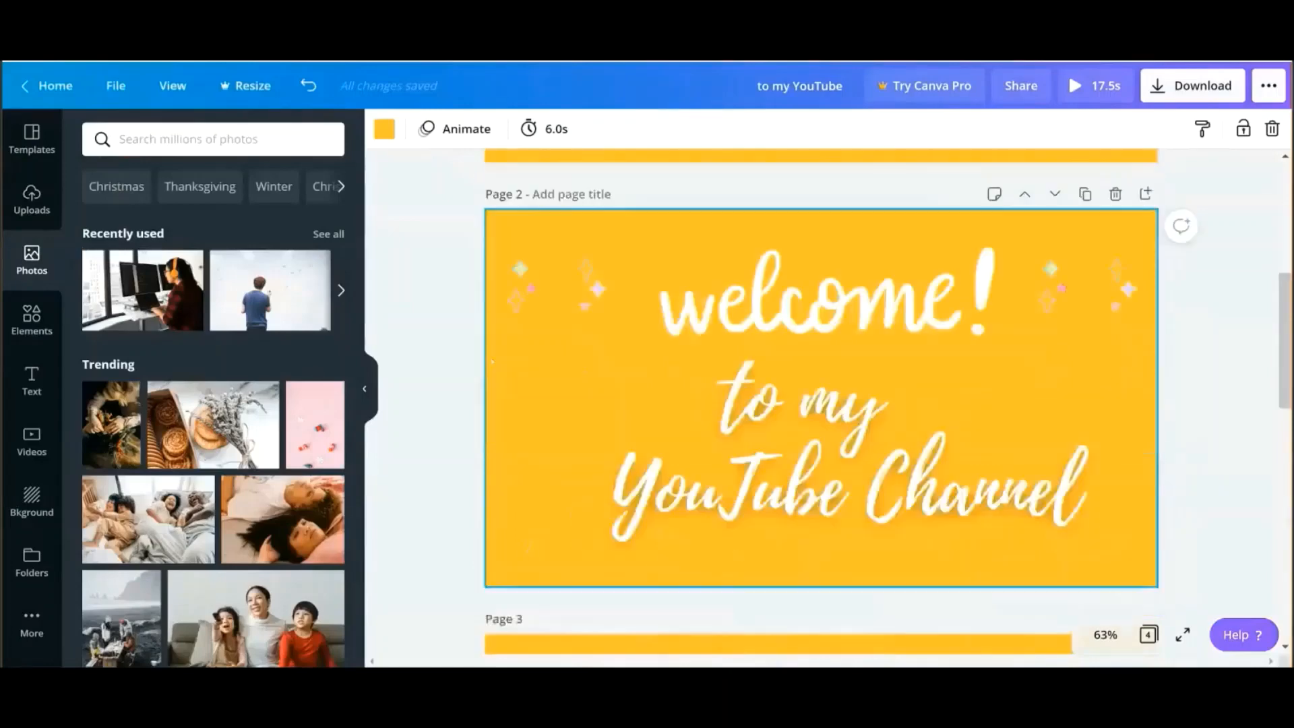
scroll(821, 404, up, 8)
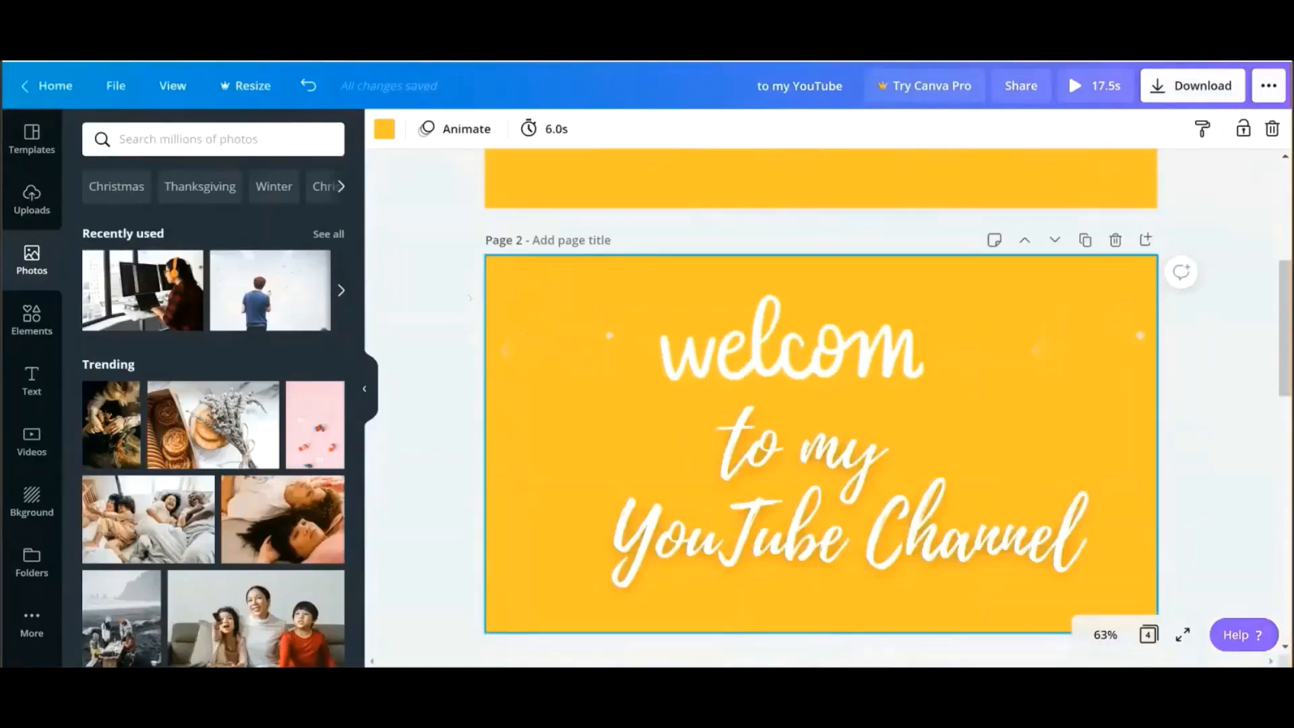
scroll(821, 405, down, 10)
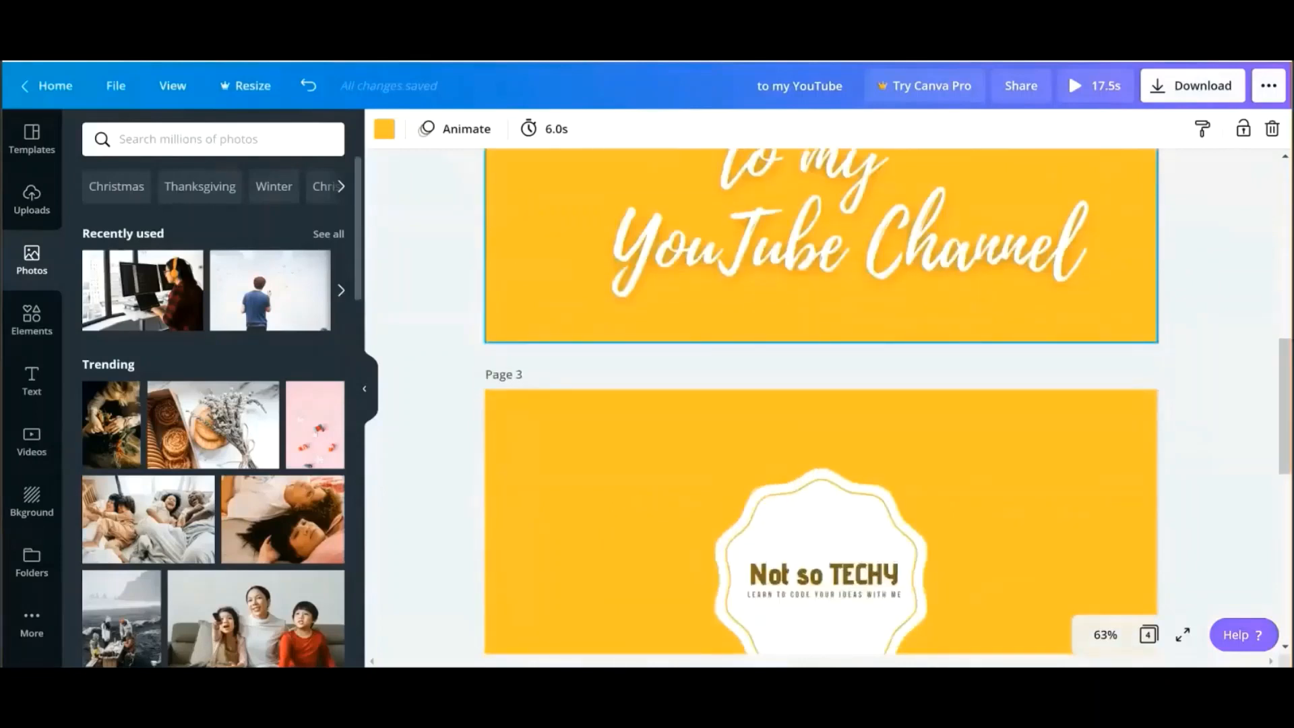
scroll(821, 405, down, 3)
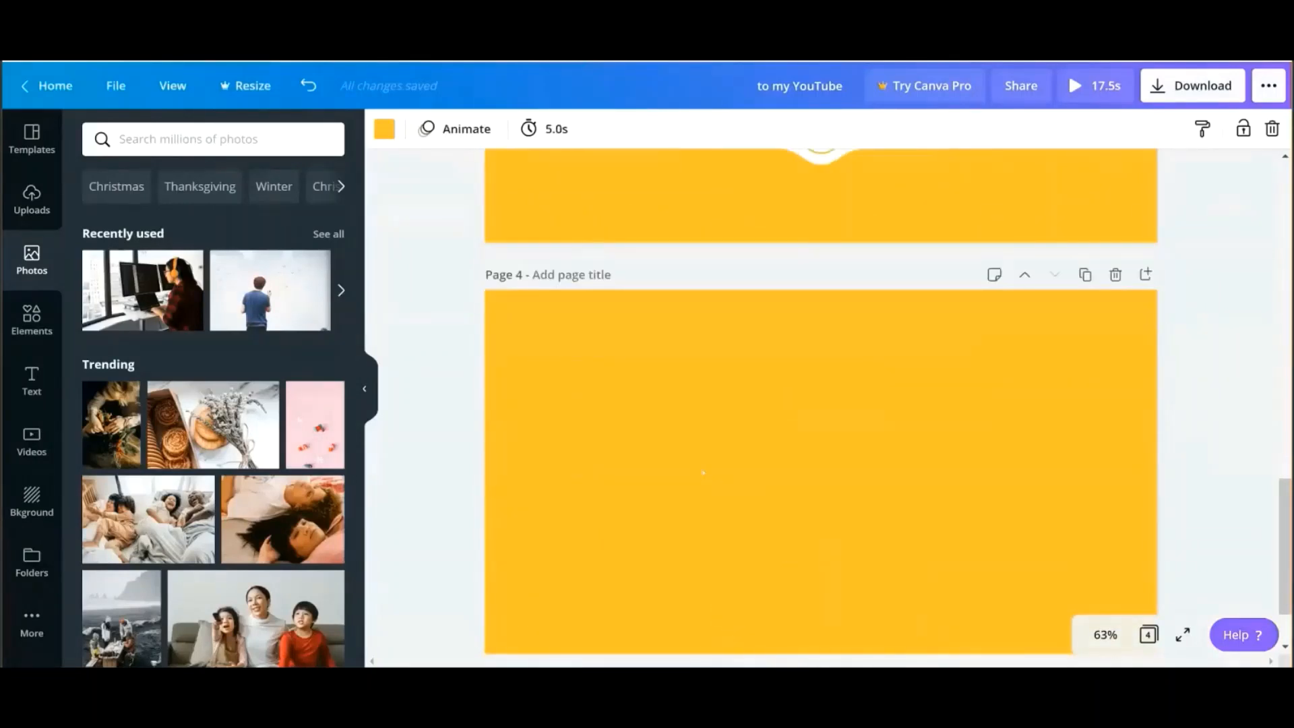
click(32, 379)
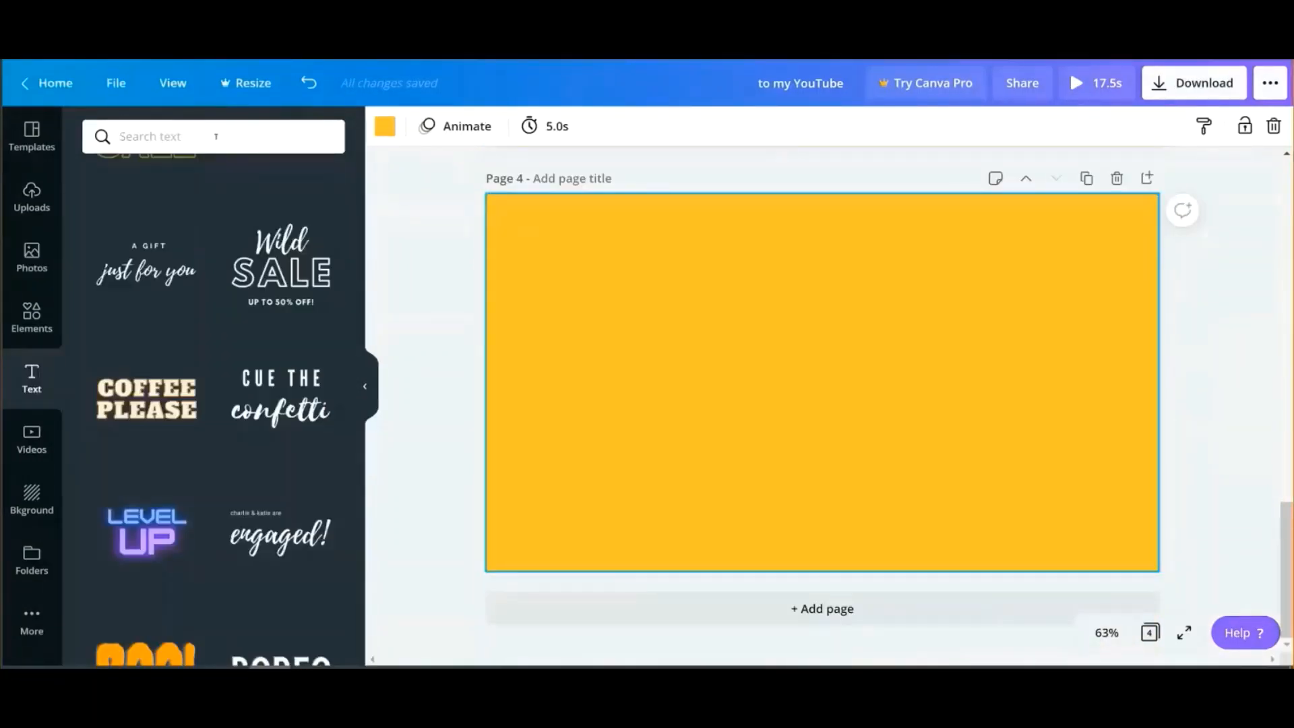
scroll(641, 307, up, 5)
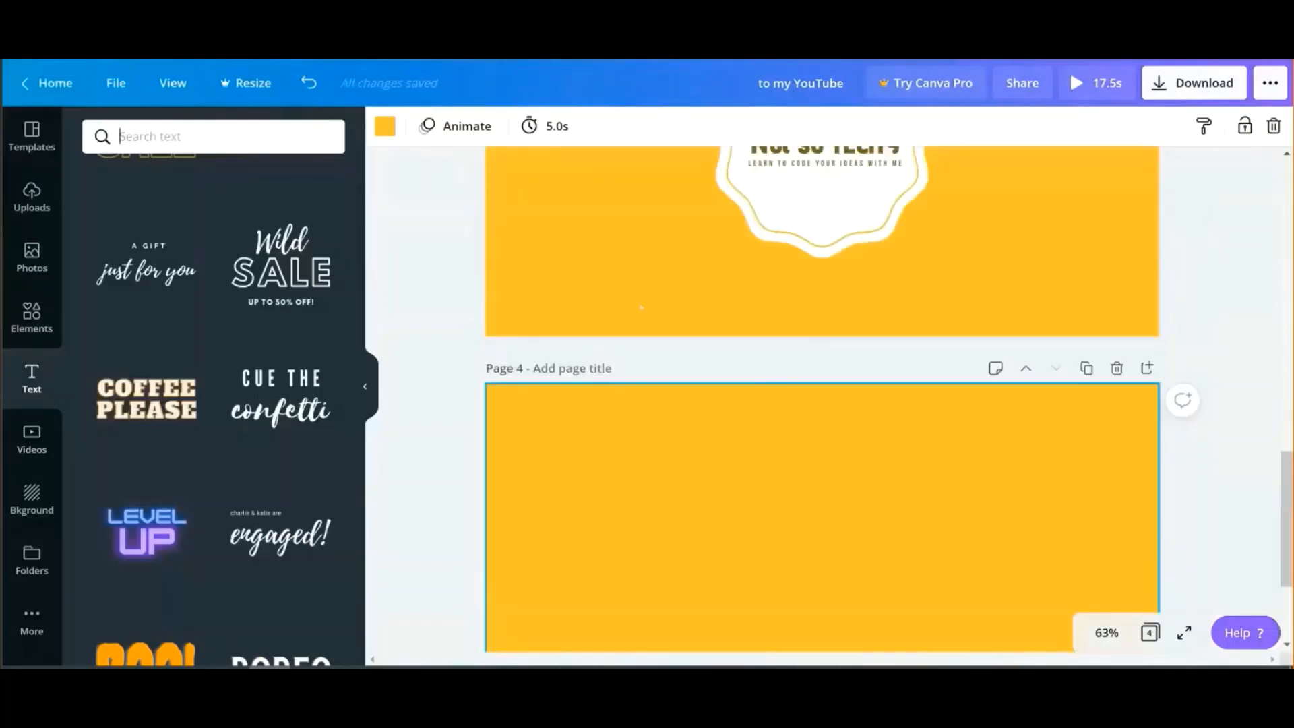
scroll(641, 308, down, 5)
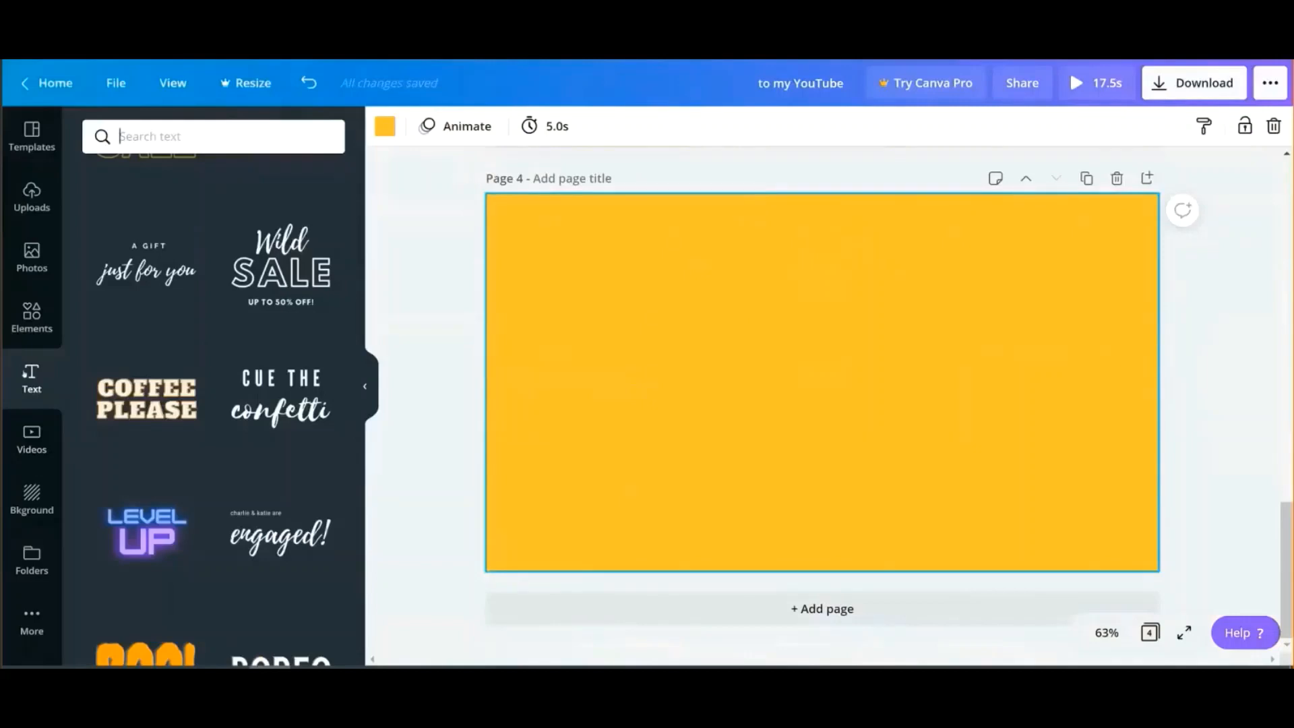
click(147, 398)
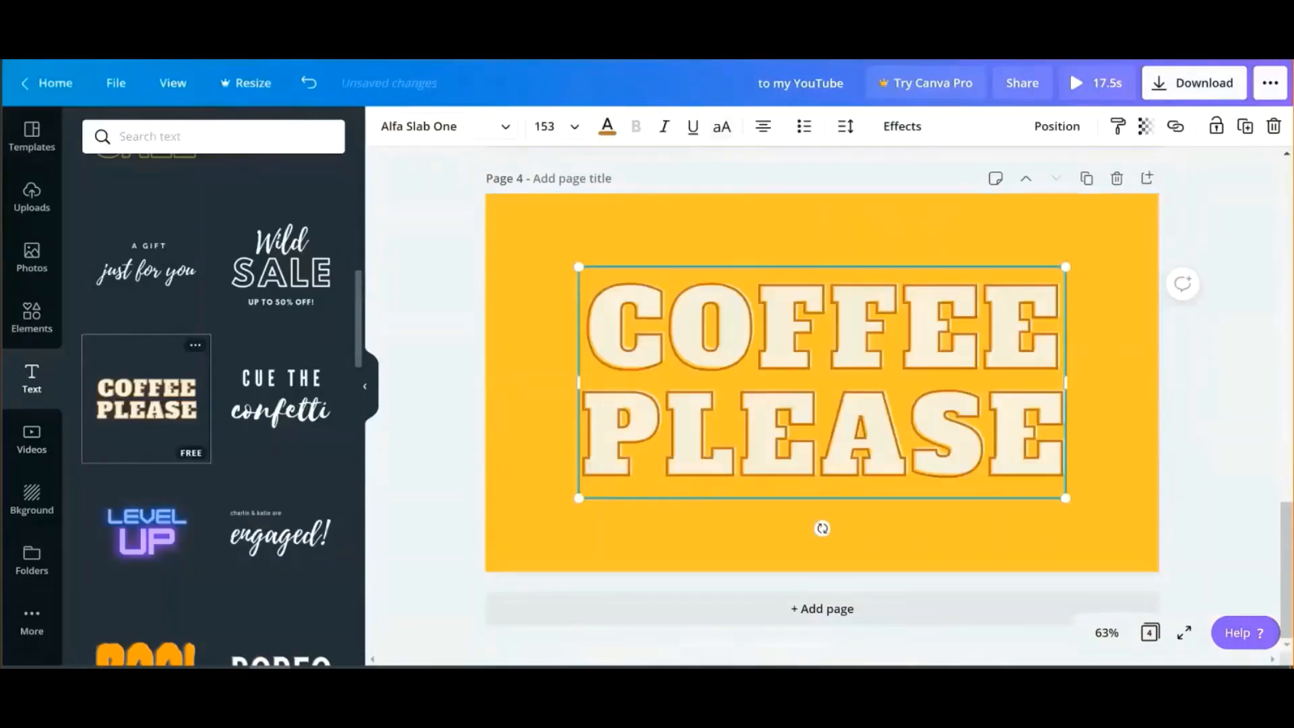
click(165, 308)
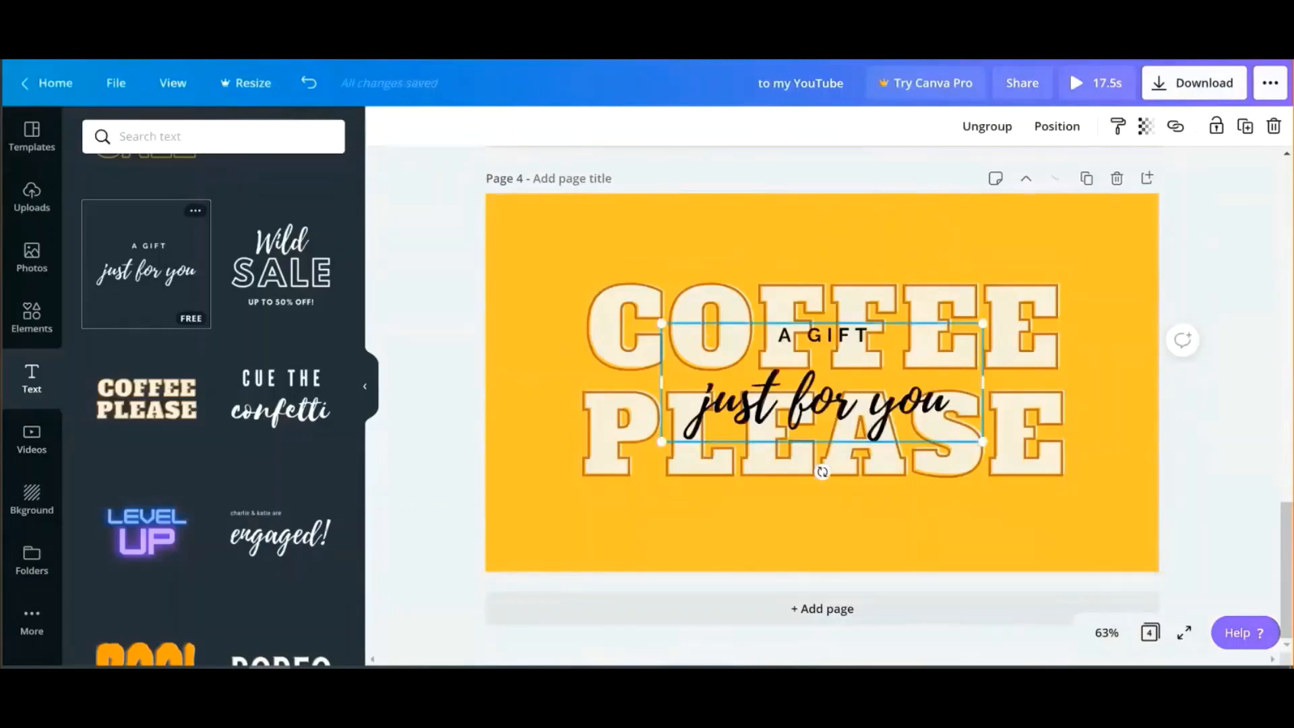
click(654, 323)
key(Delete)
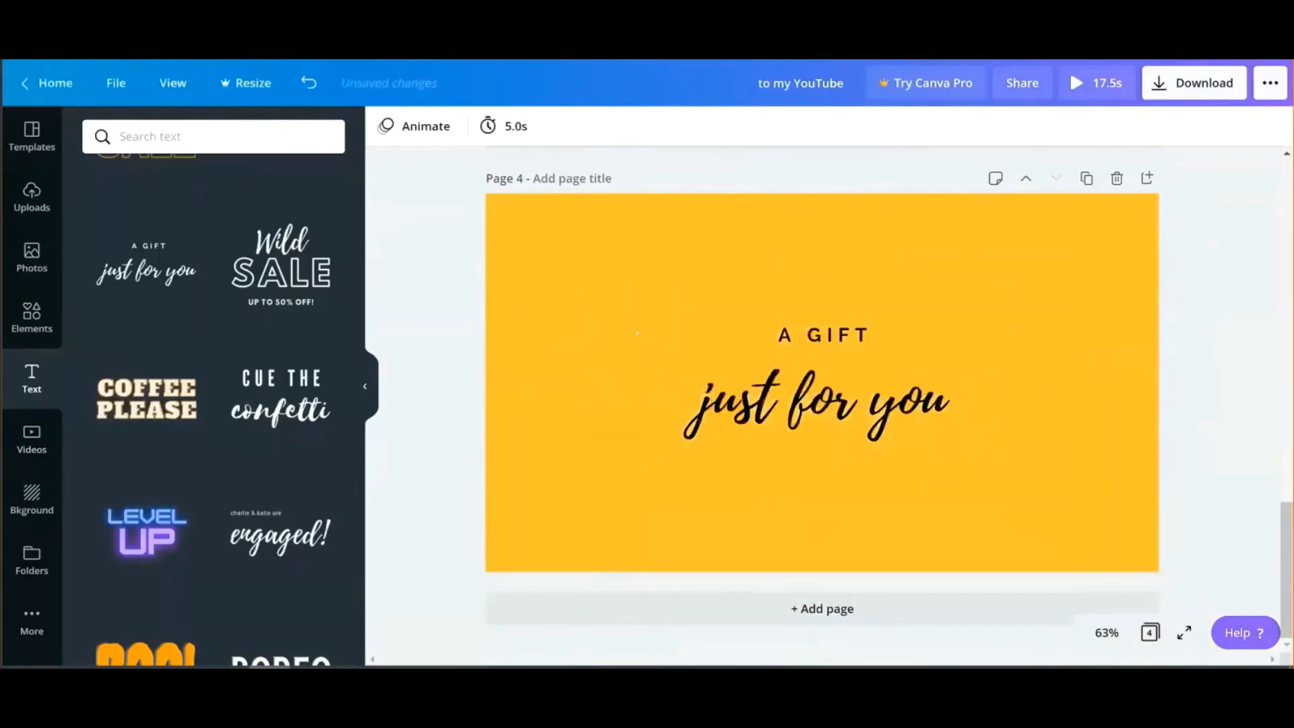
Replace the "A GIFT" line on page 4 with "IF YOU LIKE THIS VIDEO PLEASE".
click(822, 384)
click(880, 334)
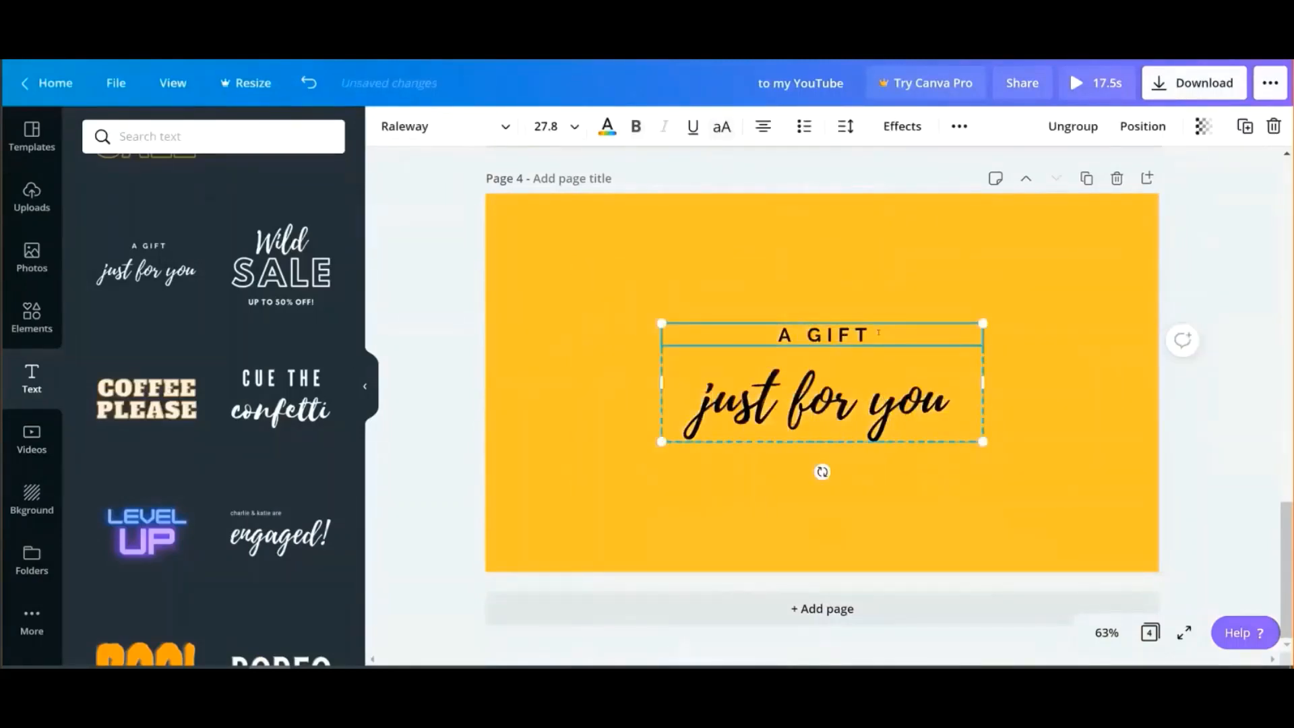
click(879, 332)
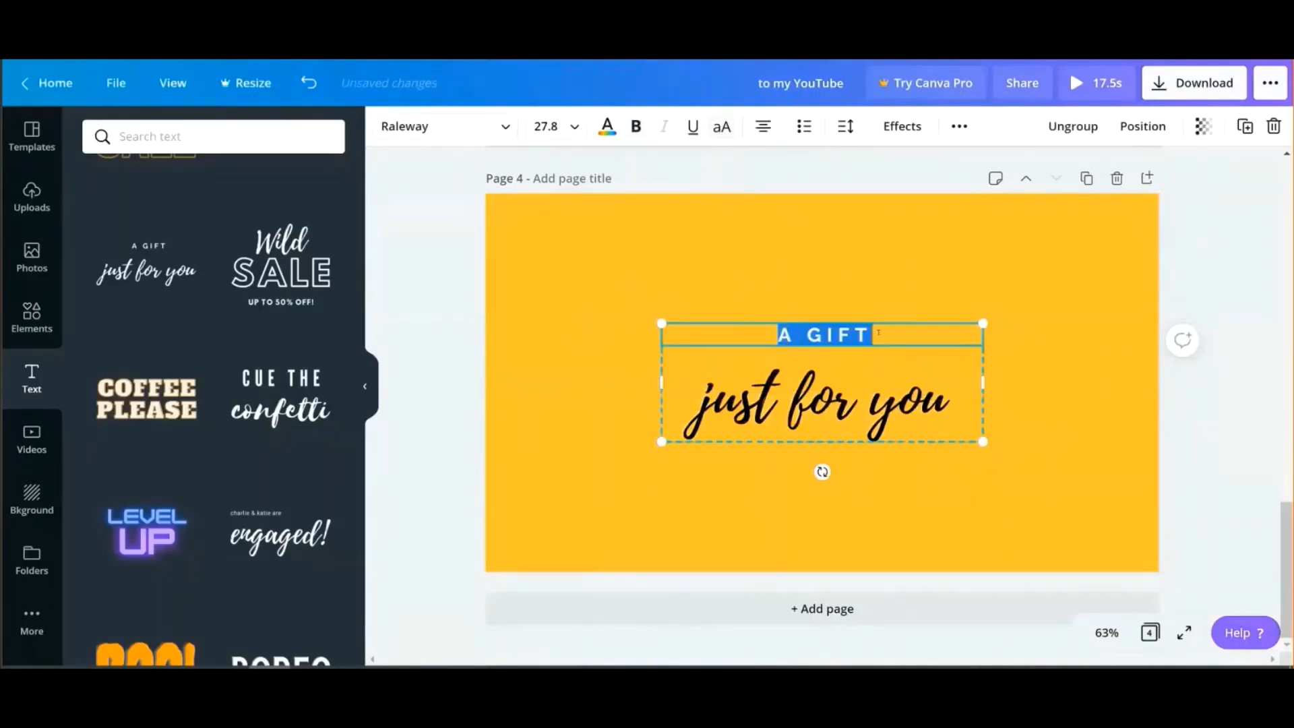
text(IF)
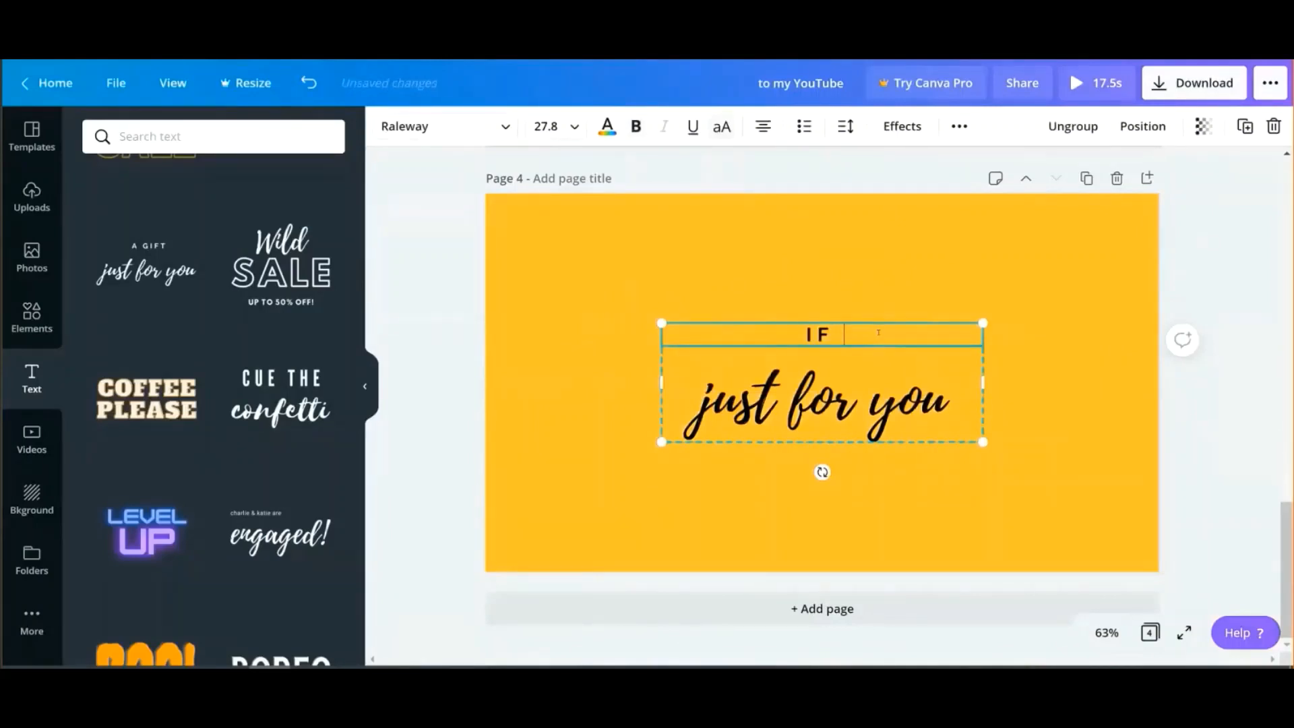
text( YOU LIKE THI)
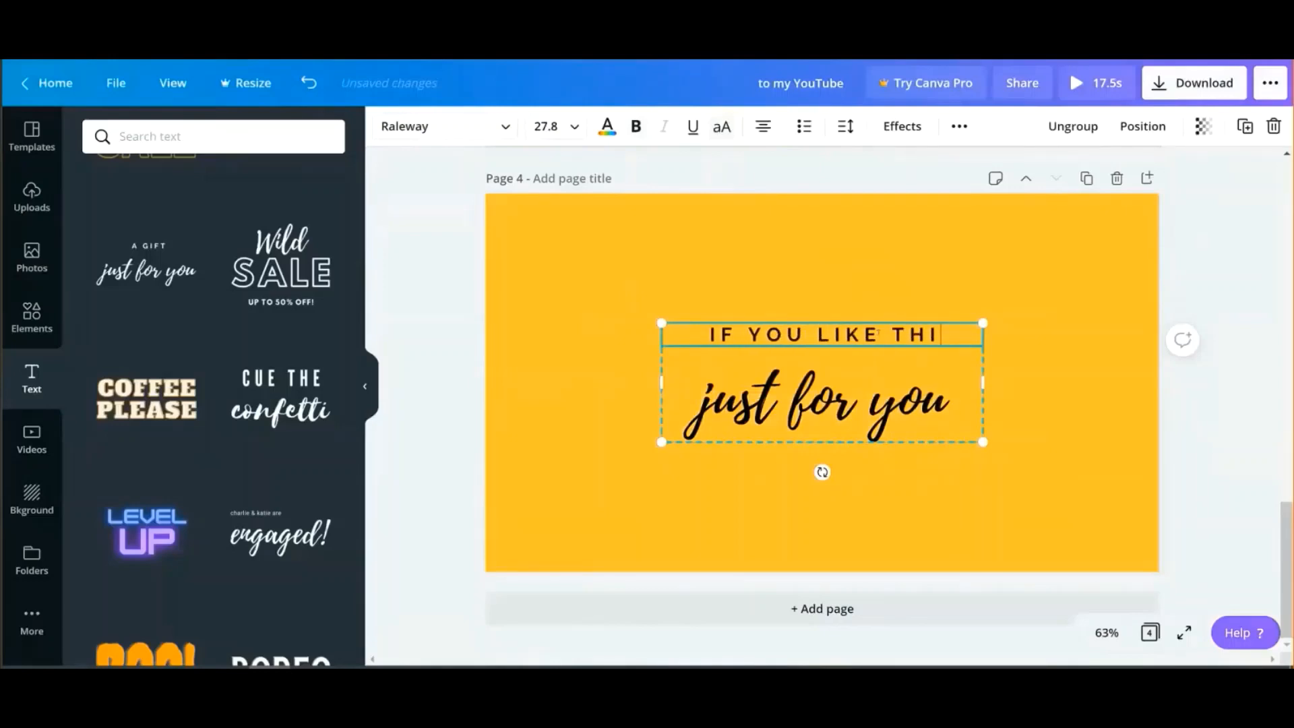
text(S VIDEO P)
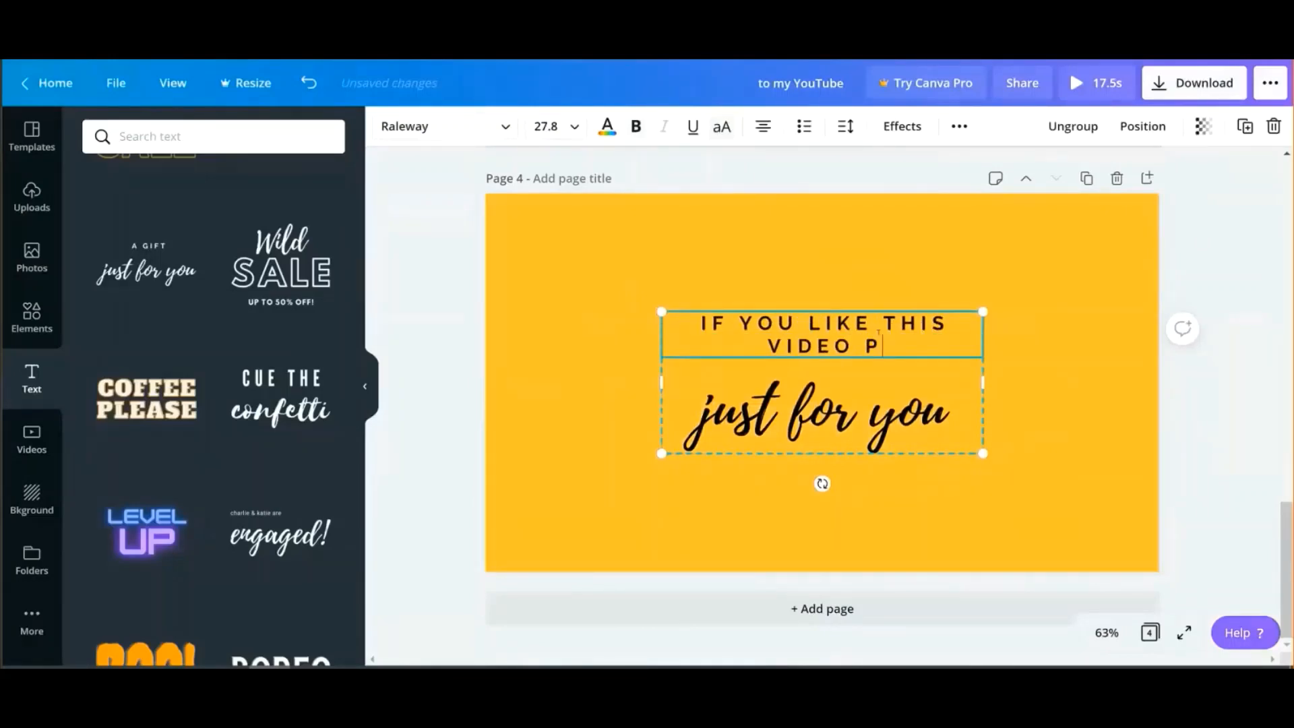
text(LEASE)
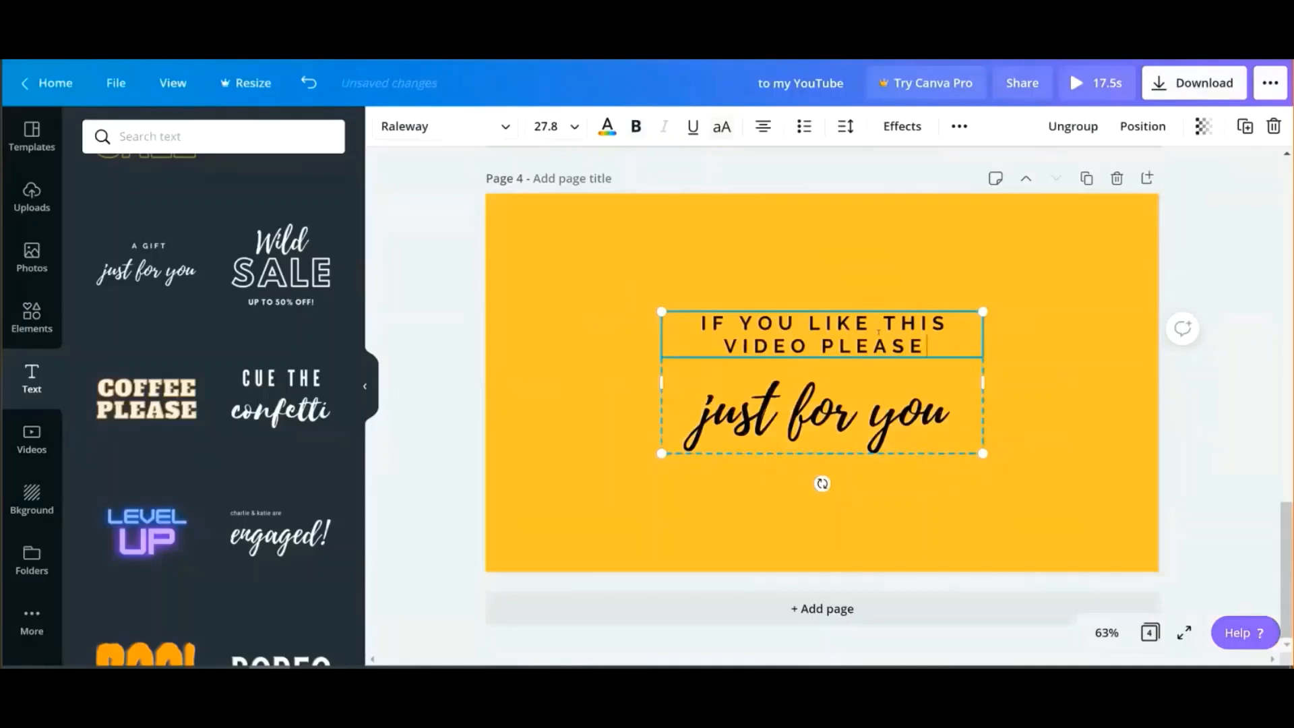
Remove the word "PLEASE" from the upper line and widen the text group on both sides to fit the line in one row.
key(Left)
key(Left)
key(Left)
key(Left)
key(Left)
key(Left)
key(shift+End)
key(BackSpace)
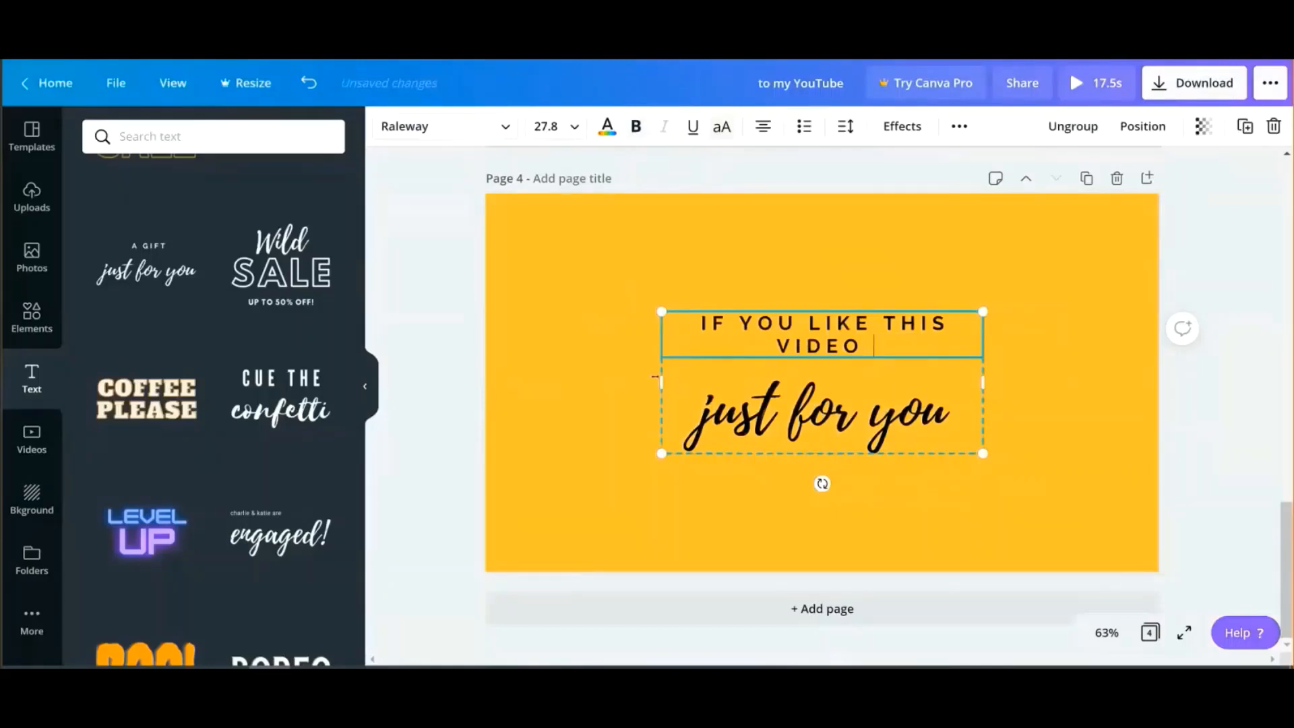
drag(655, 378, 577, 381)
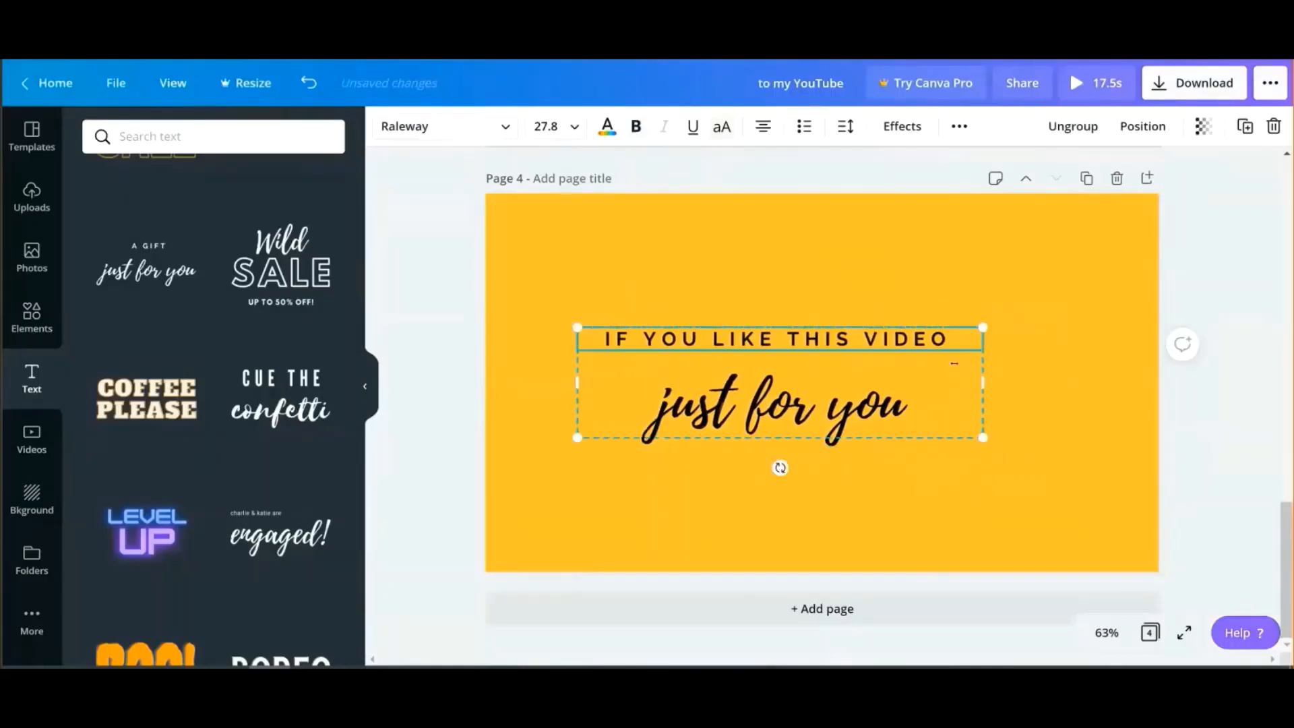
drag(981, 378, 1104, 382)
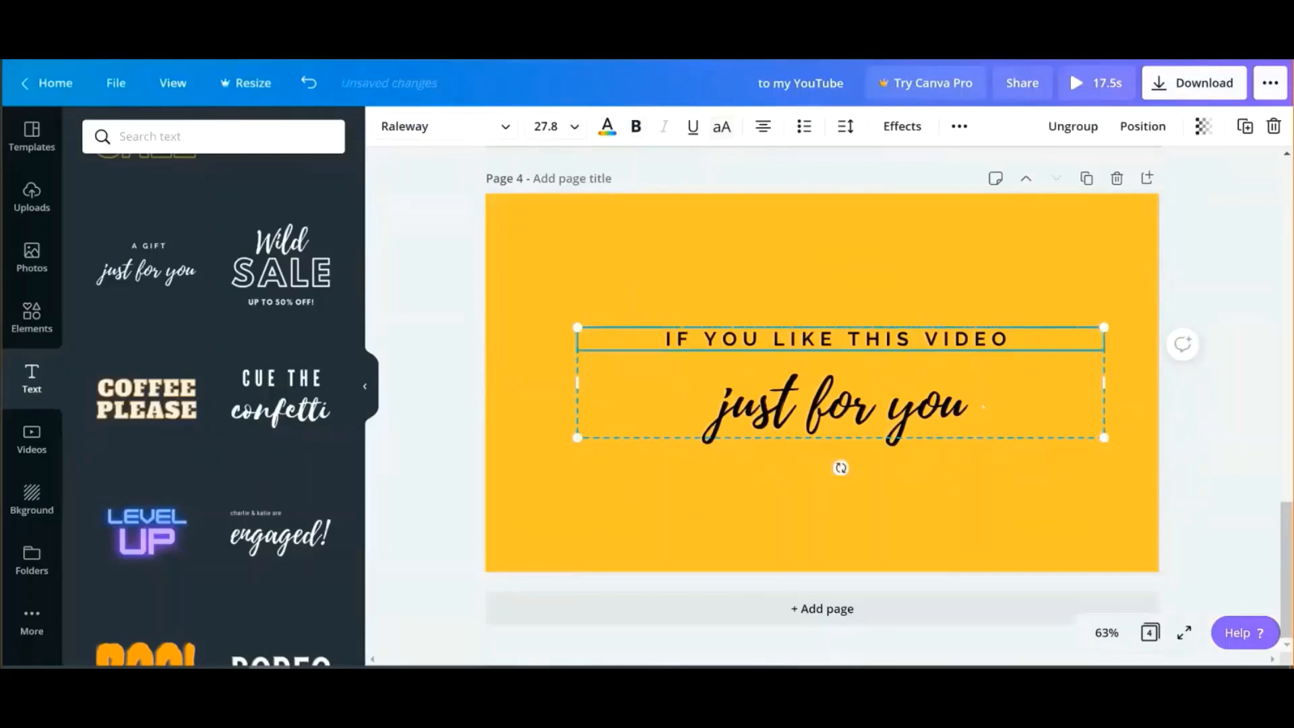
Replace the script line "just for you" on page 4 with "Like Share & Subscribe".
click(983, 407)
double_click(981, 403)
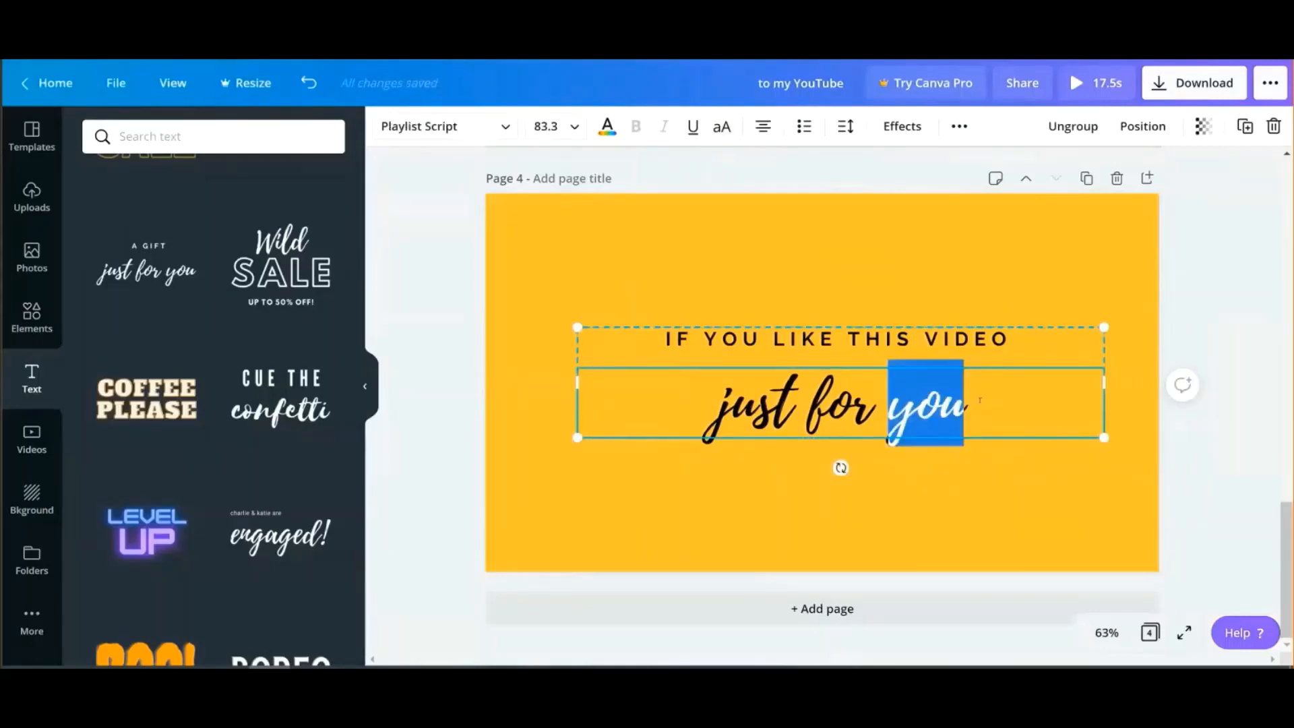
key(BackSpace)
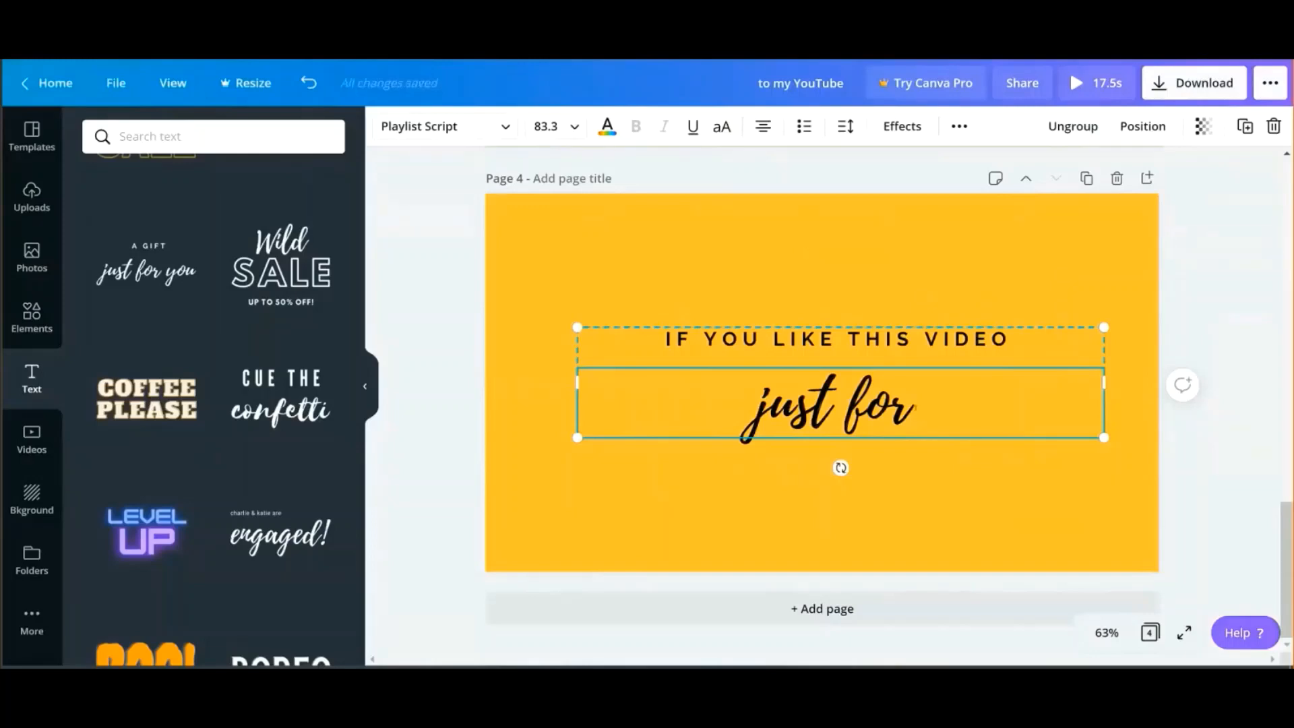
key(BackSpace)
key(BackSpace)
key(BackSpace)
key(BackSpace)
key(BackSpace)
key(BackSpace)
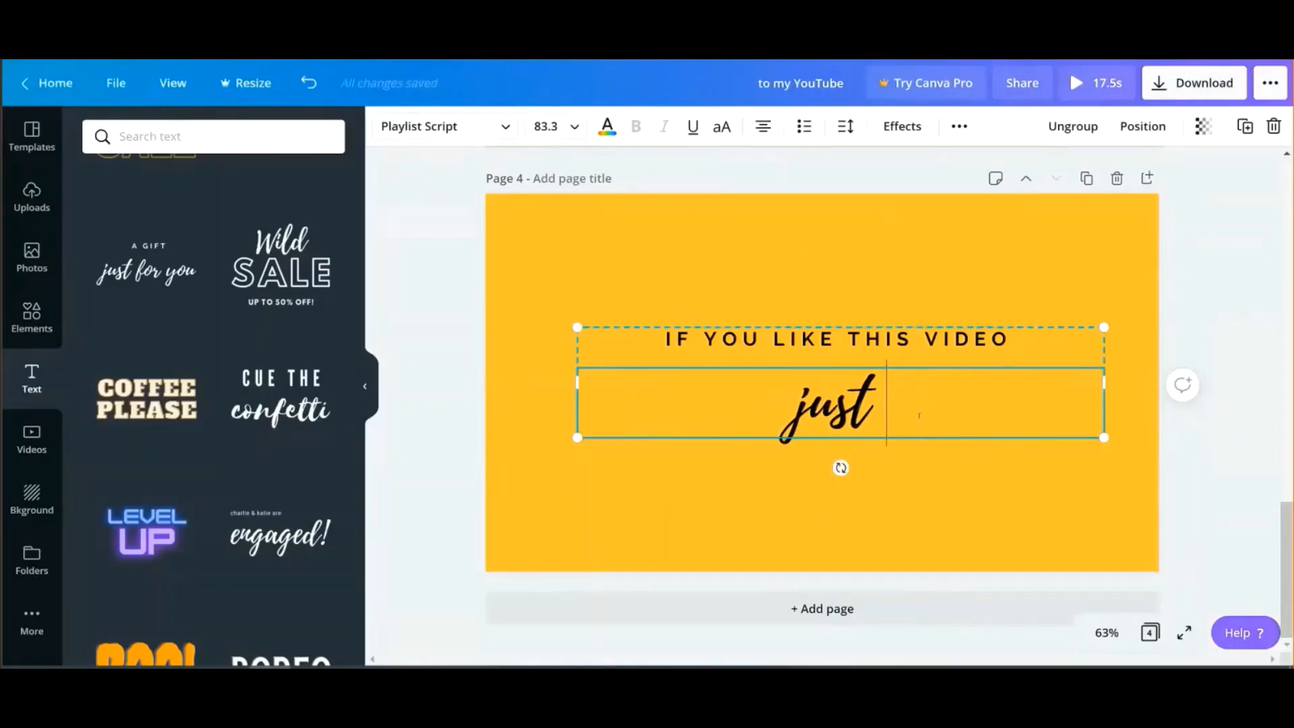
key(BackSpace)
key(BackSpace)
text(L)
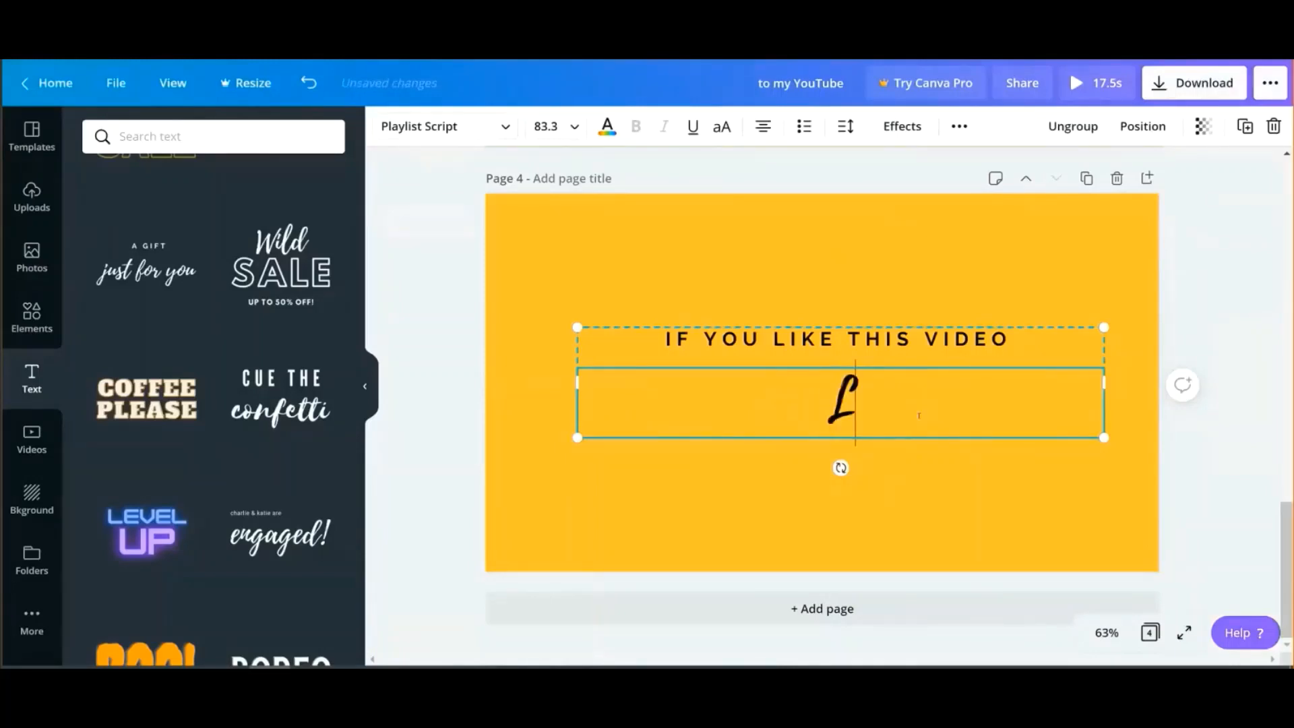
text(ike Sha)
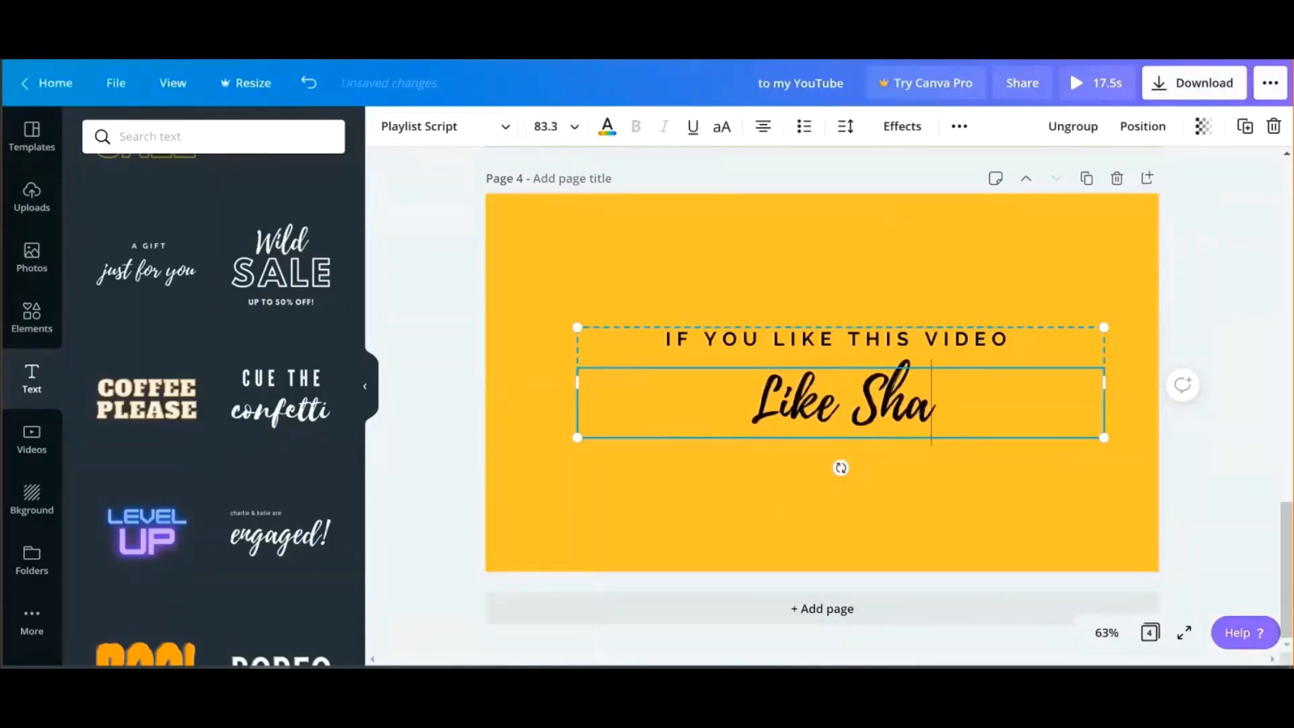
text(re &)
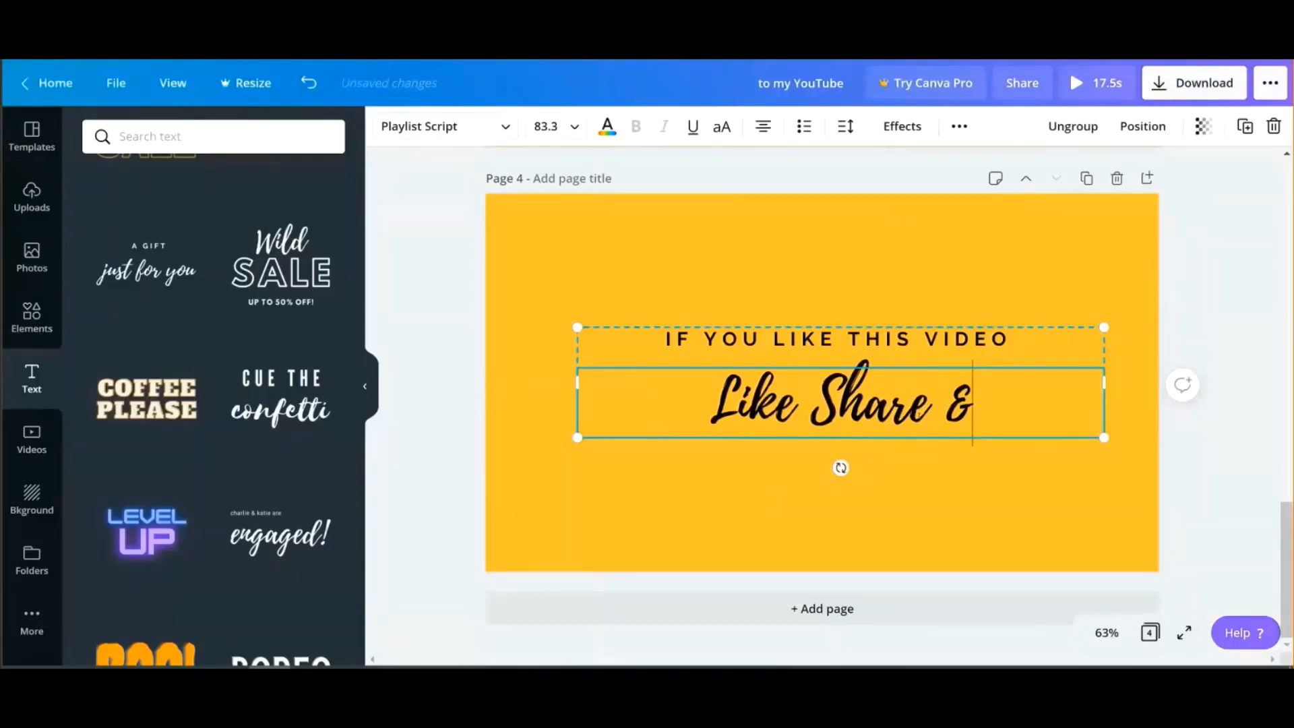
text( Sub)
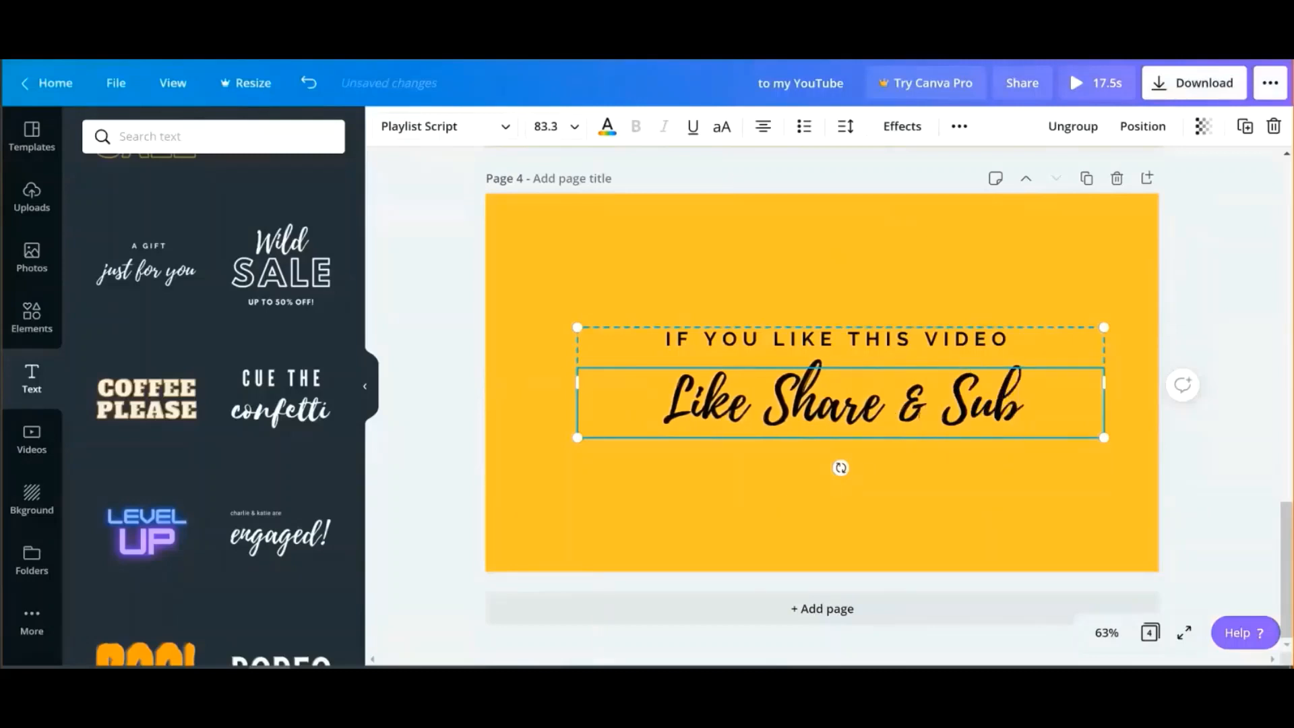
text(scribe)
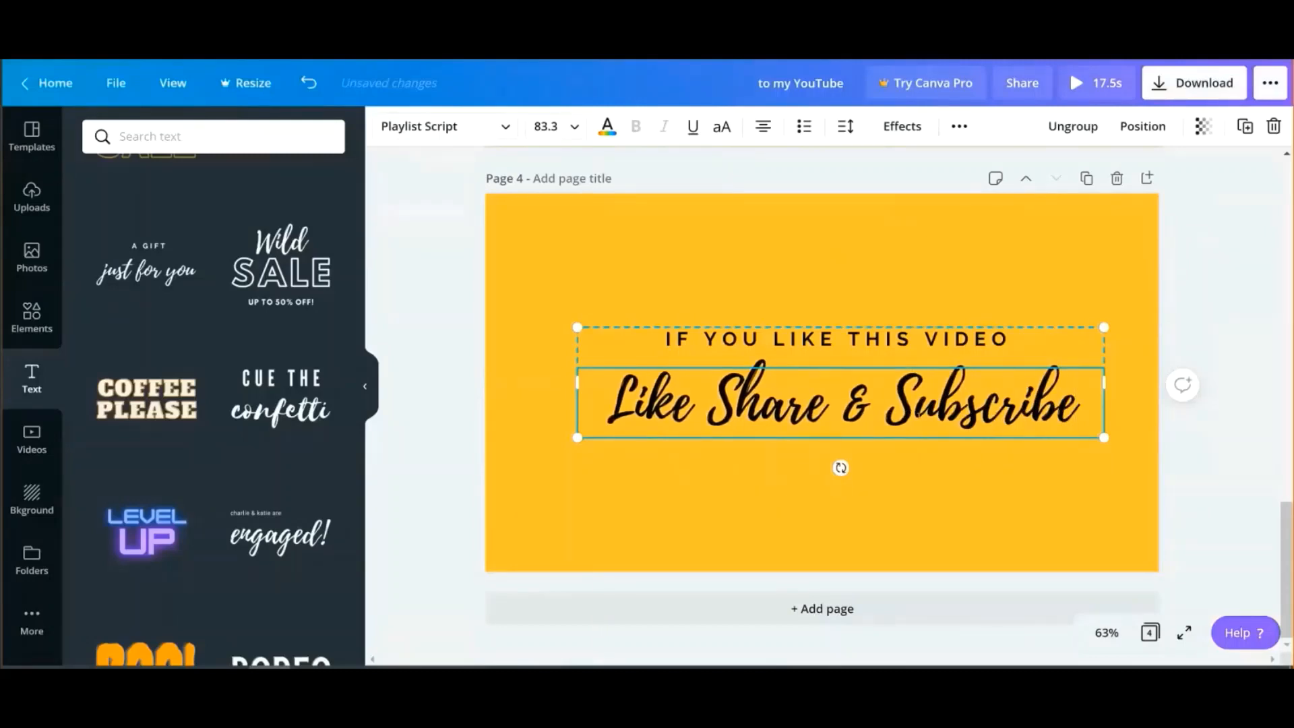
click(862, 442)
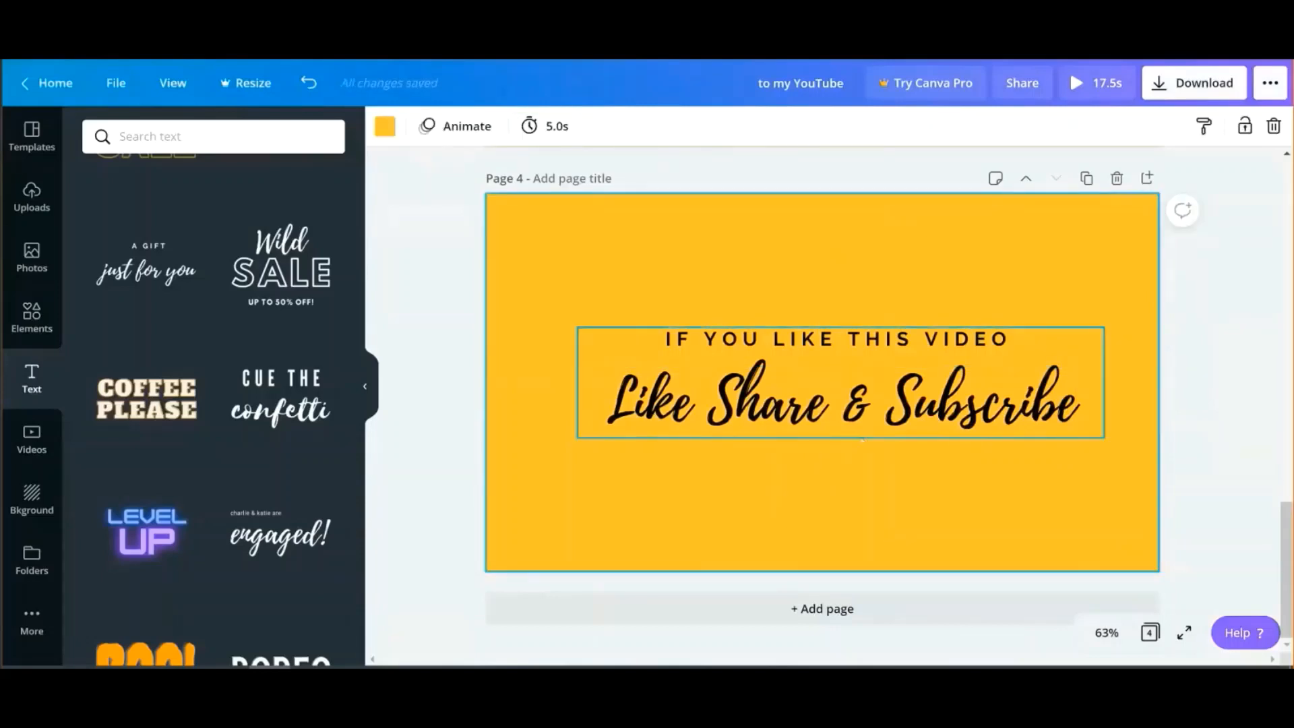
Search the design elements for "stickers like".
click(32, 310)
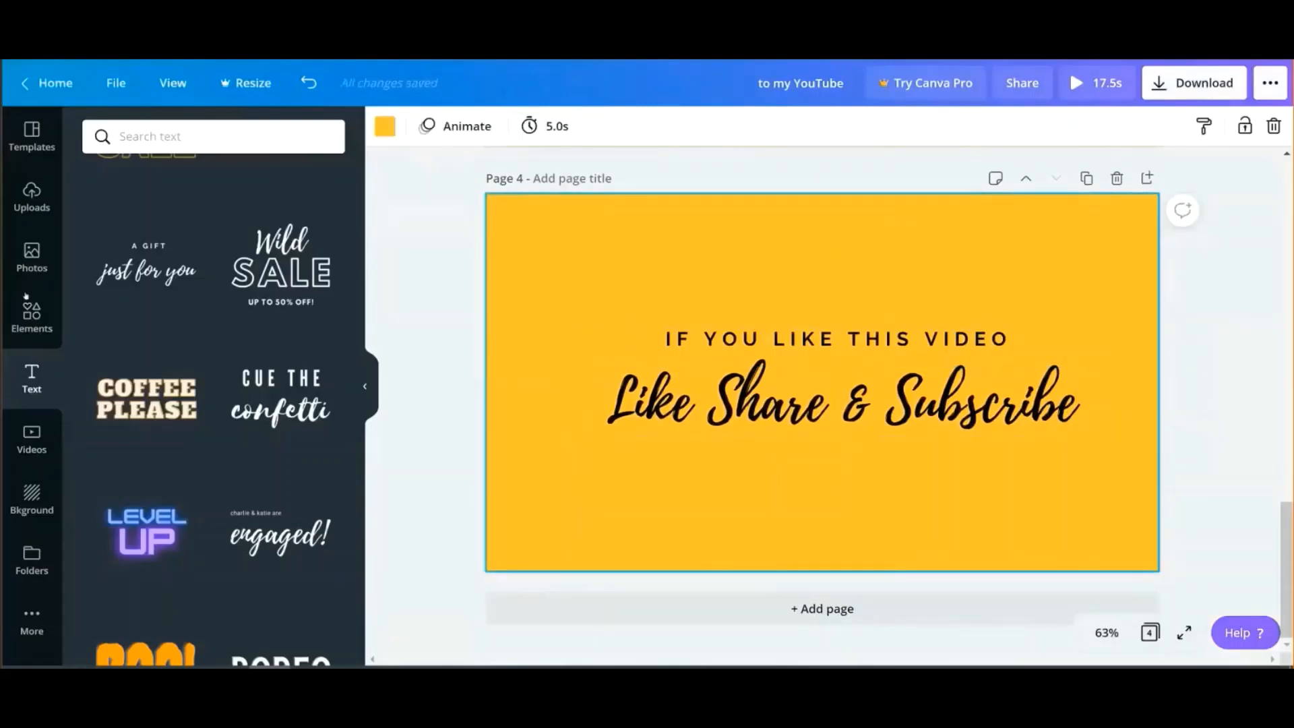
click(234, 130)
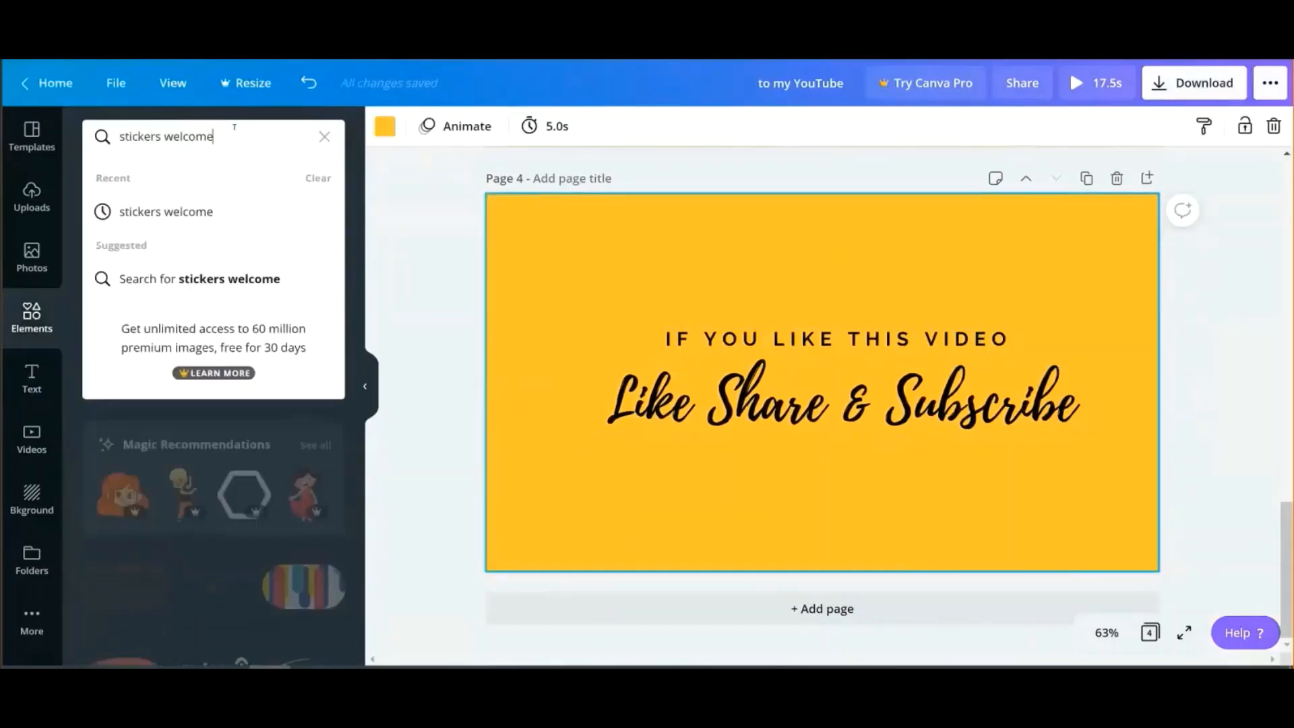
key(BackSpace)
key(BackSpace)
key(BackSpace)
key(BackSpace)
key(BackSpace)
key(BackSpace)
key(BackSpace)
key(BackSpace)
text(like)
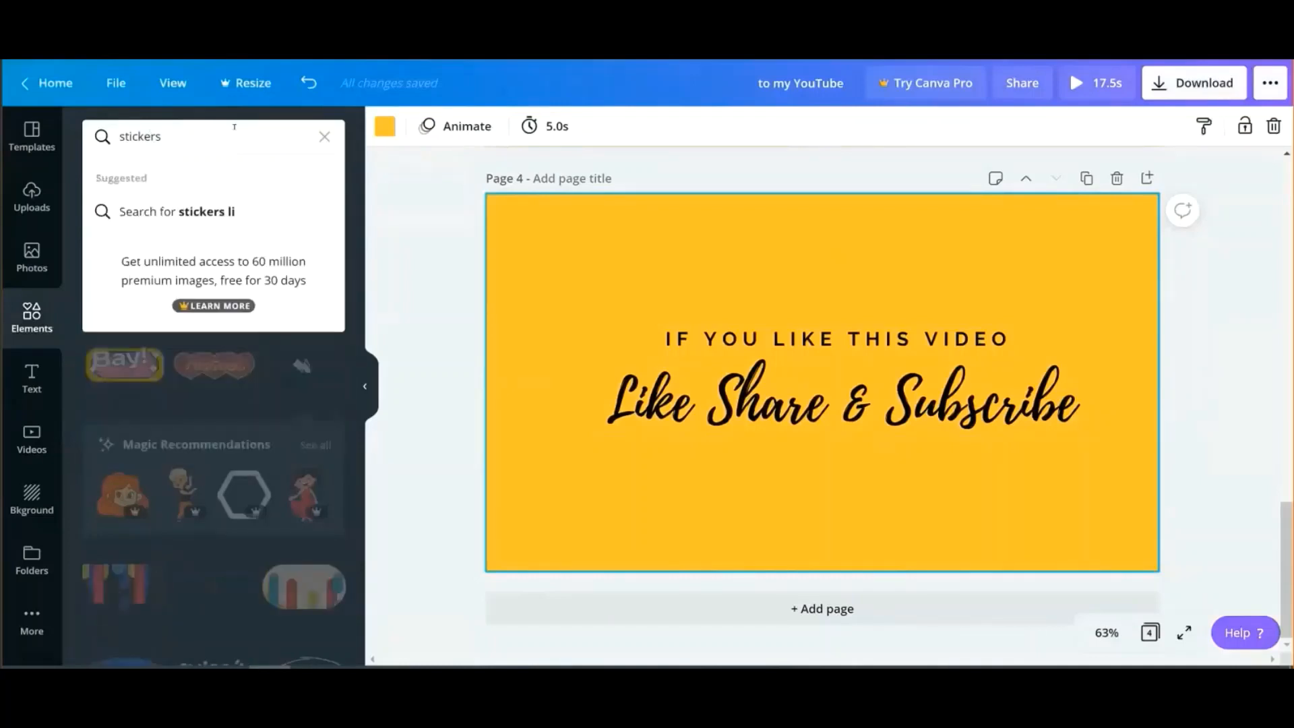